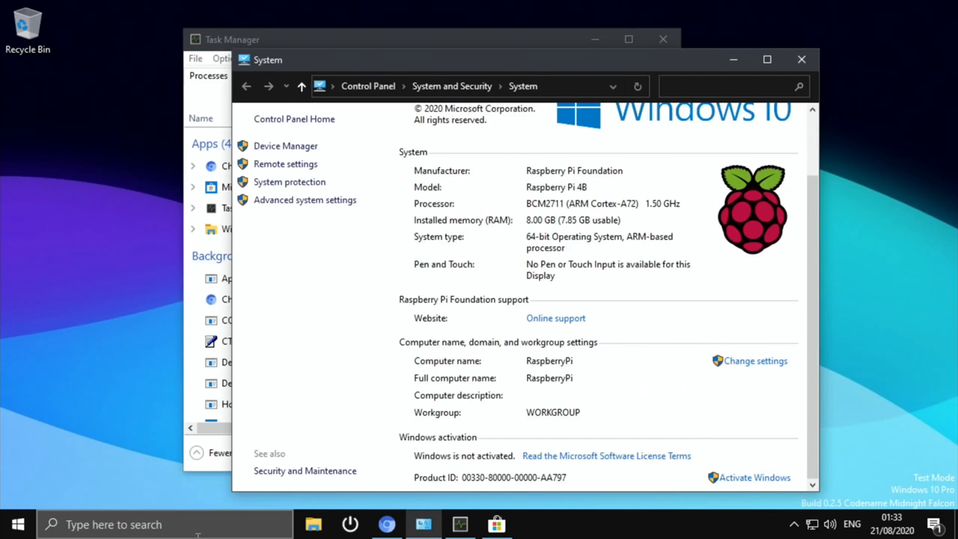
- Bring Chromium to the front, view the BBC Home tab, and add a fresh blank tab
click(387, 523)
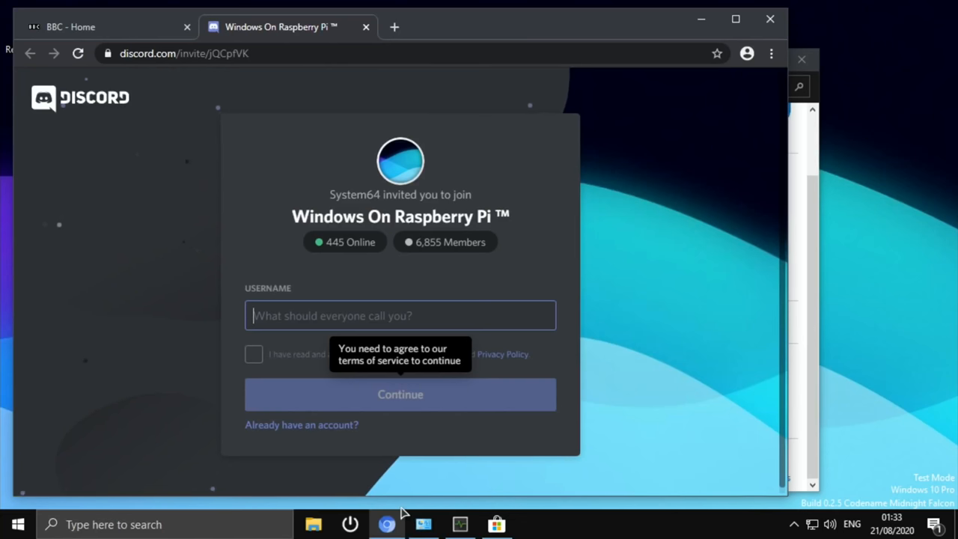
click(386, 524)
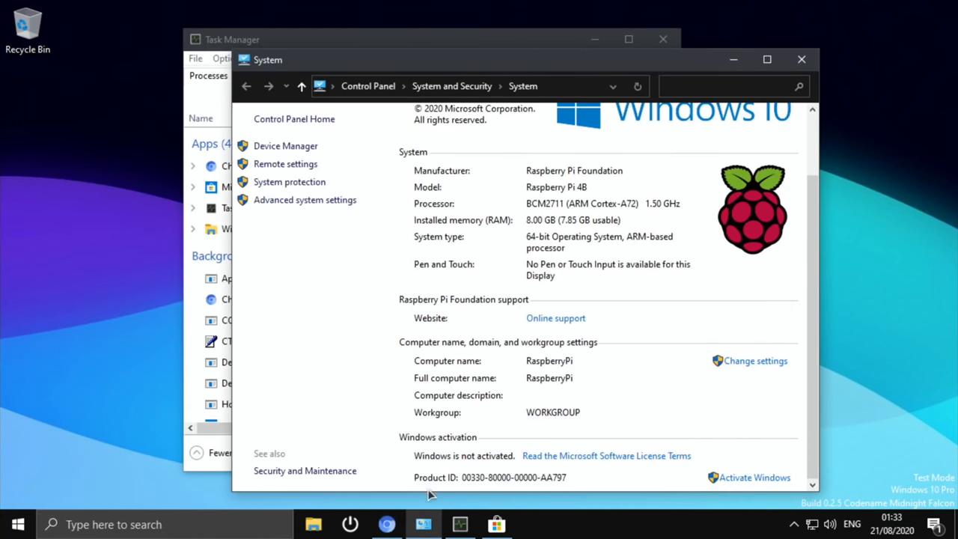
click(386, 523)
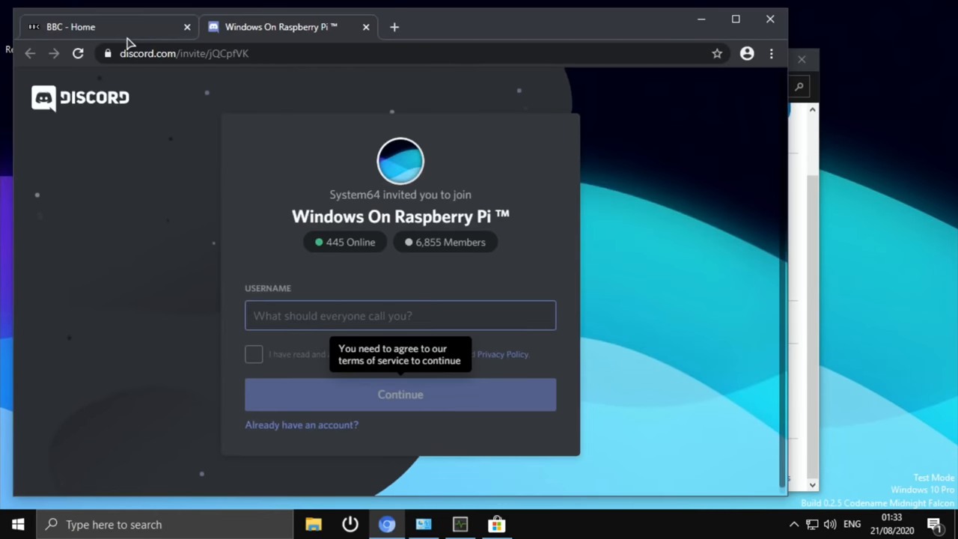
click(104, 27)
scroll(228, 283, down, 10)
scroll(228, 282, down, 8)
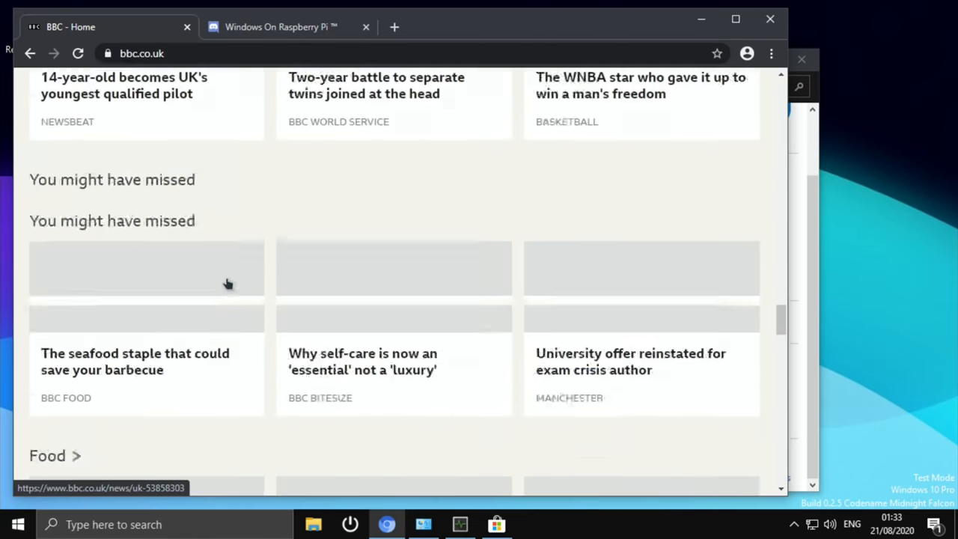
scroll(228, 282, up, 15)
scroll(228, 283, down, 12)
scroll(228, 283, down, 10)
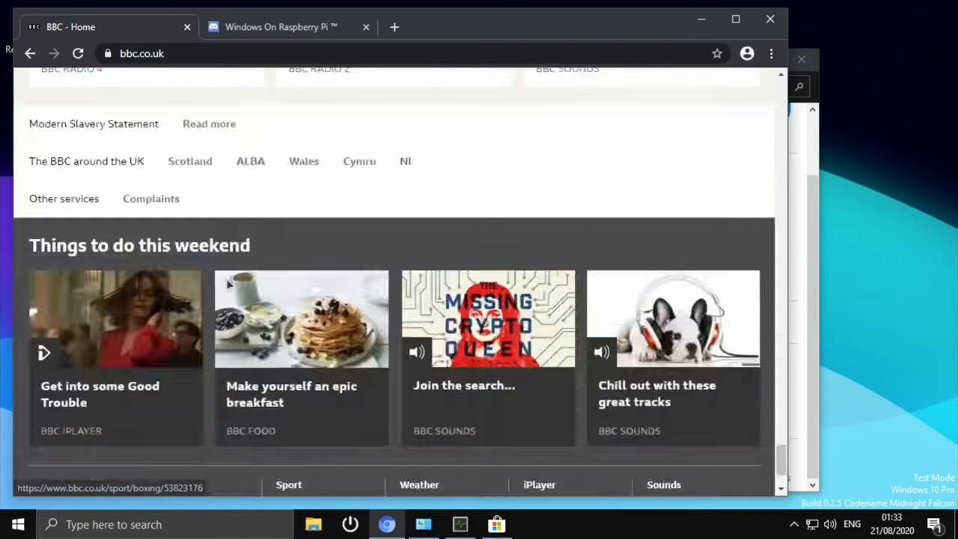
scroll(228, 283, up, 6)
scroll(228, 283, up, 2)
click(395, 27)
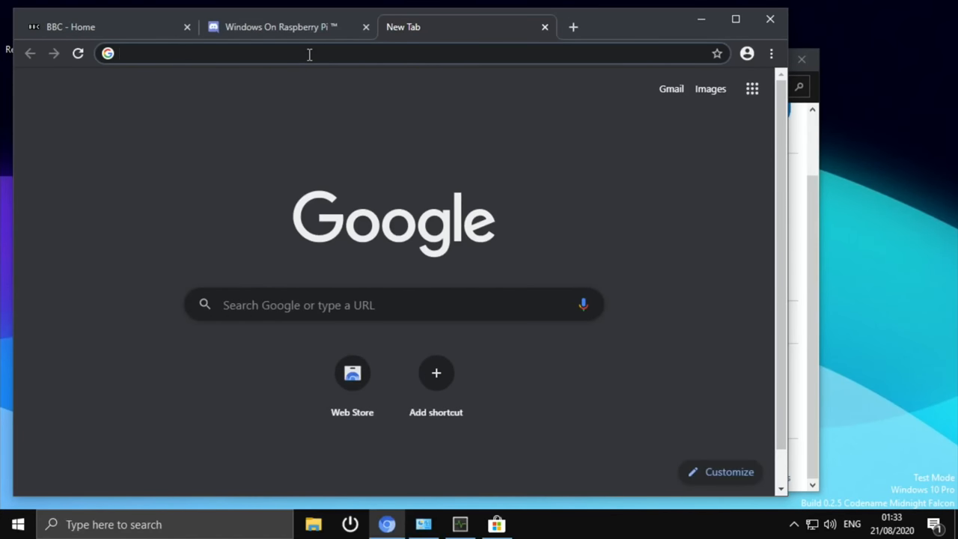
text(you)
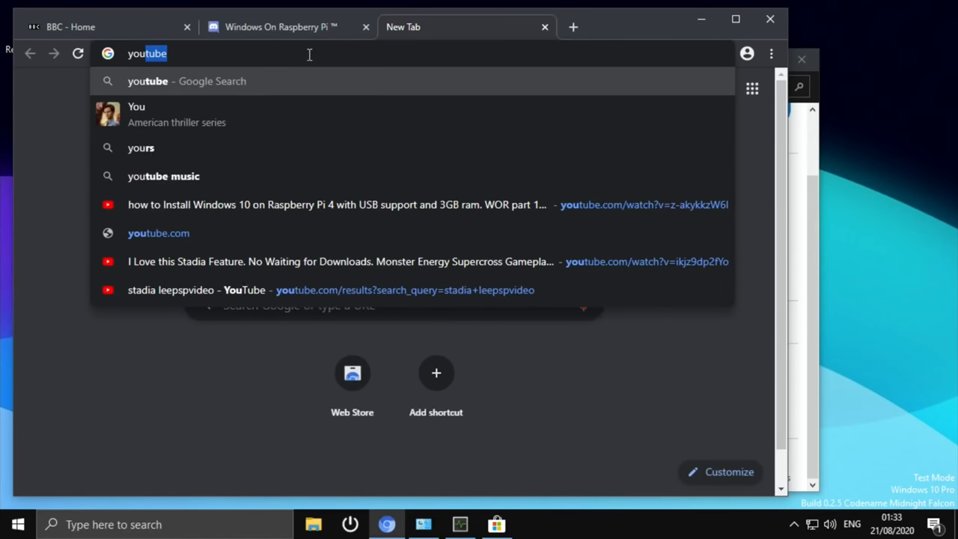
text(tube)
- Search Google for youtube and load the YouTube home page from the results
key(Return)
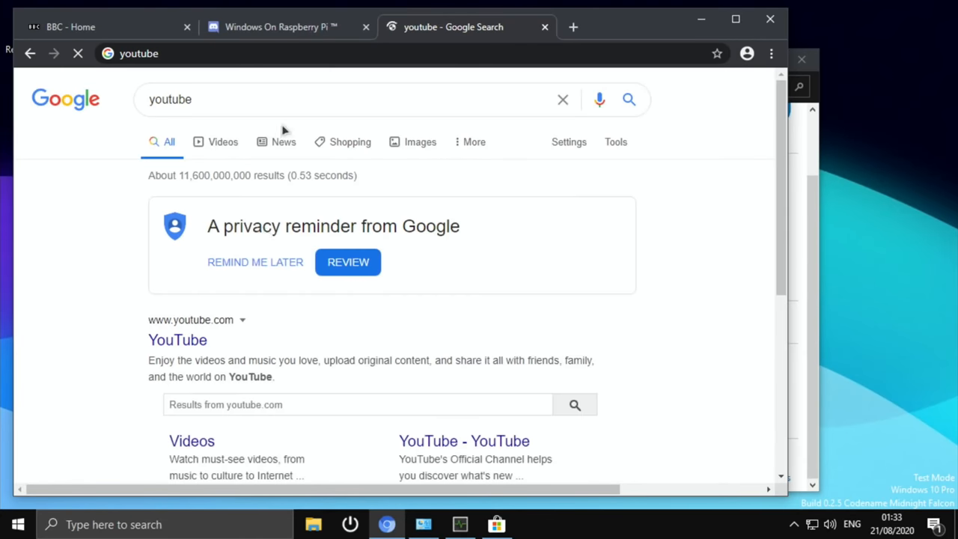
scroll(262, 252, down, 10)
scroll(261, 253, up, 10)
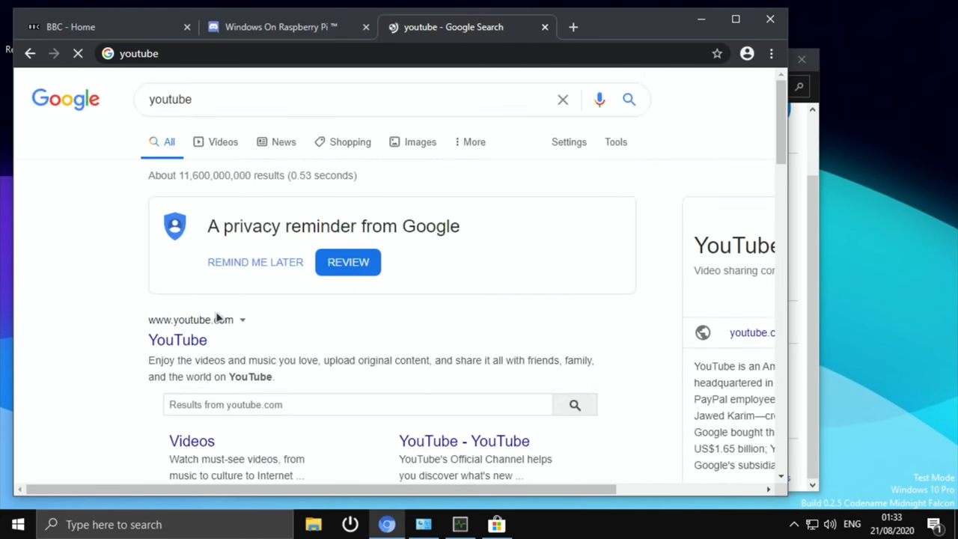
click(178, 340)
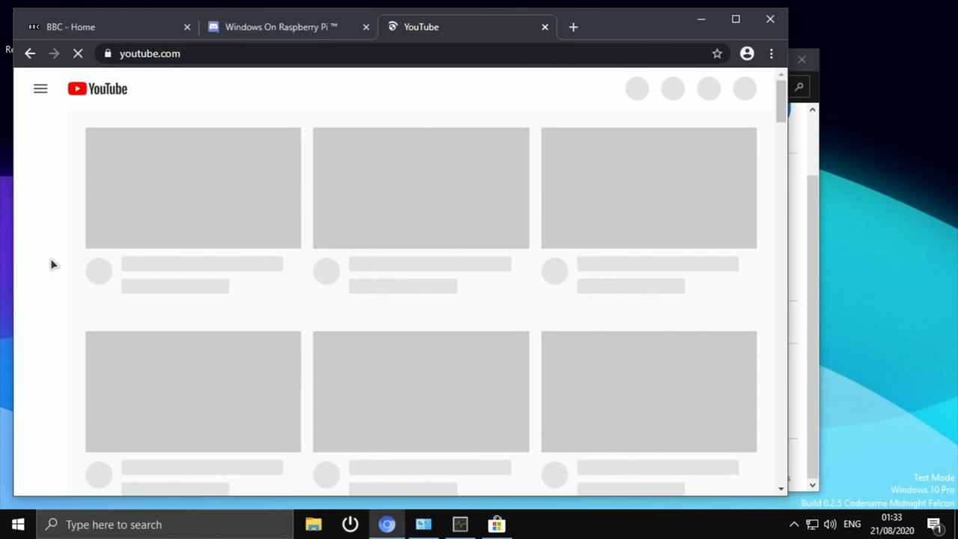
scroll(52, 264, down, 3)
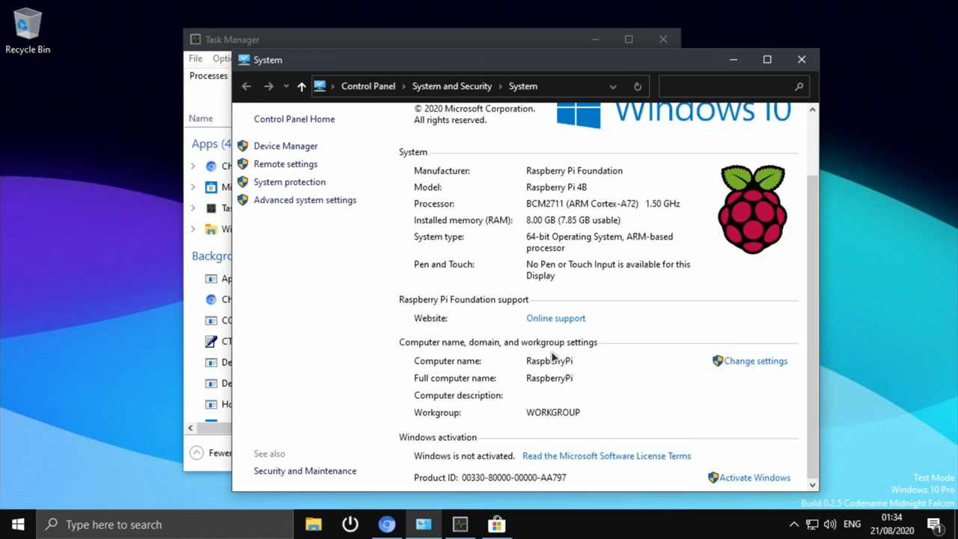
scroll(549, 389, up, 1)
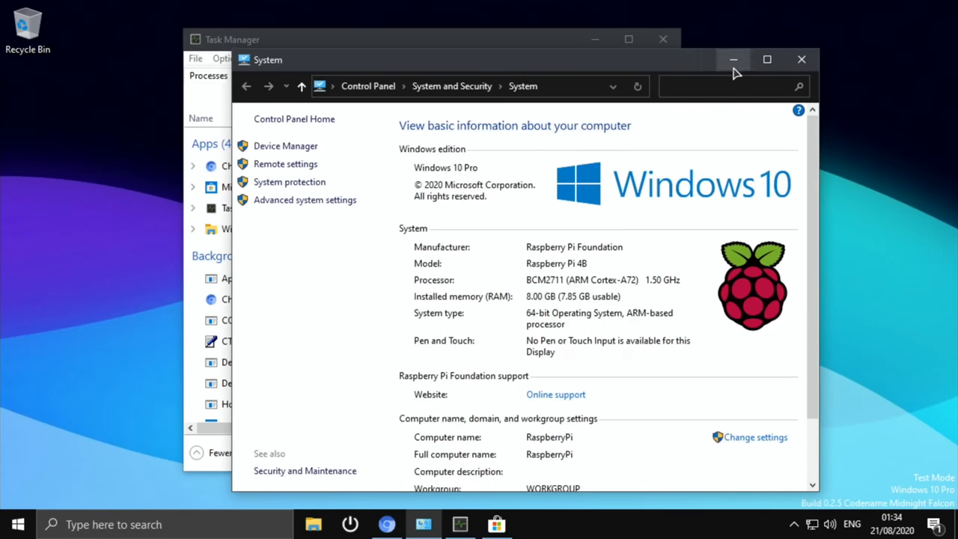
- Minimize System and show Task Manager's Performance graphs for CPU, memory and disk
click(734, 59)
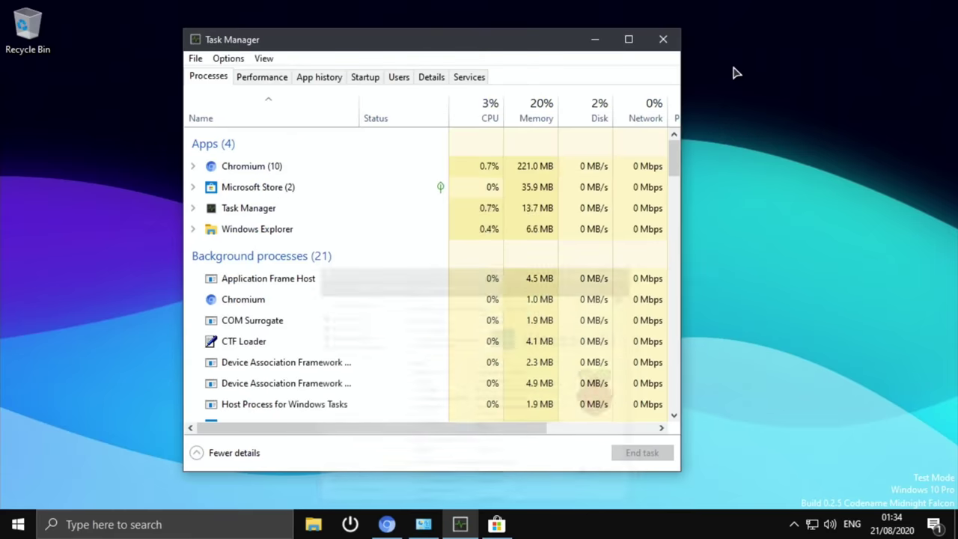
click(261, 76)
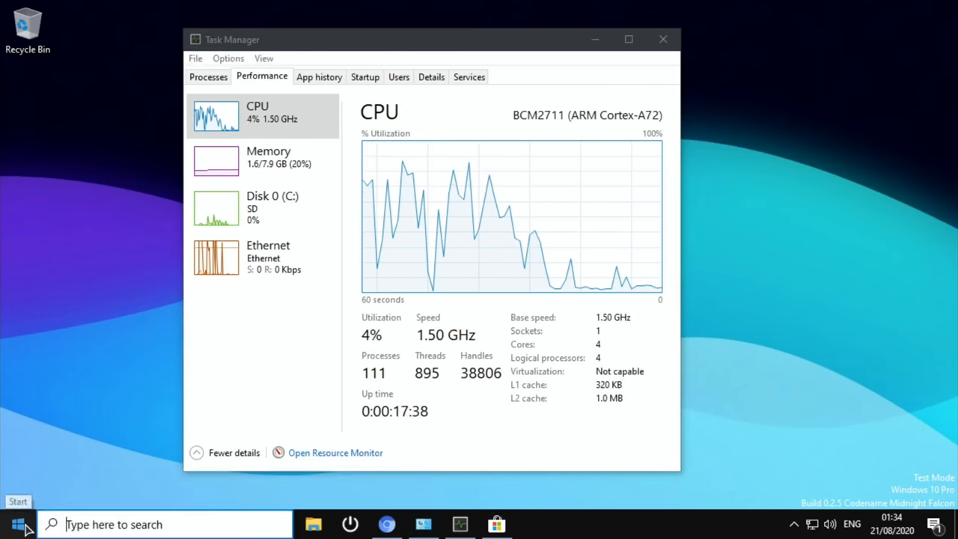
- Launch Microsoft Store from Start, then minimize Store and Task Manager to reveal Chromium
click(18, 524)
click(497, 524)
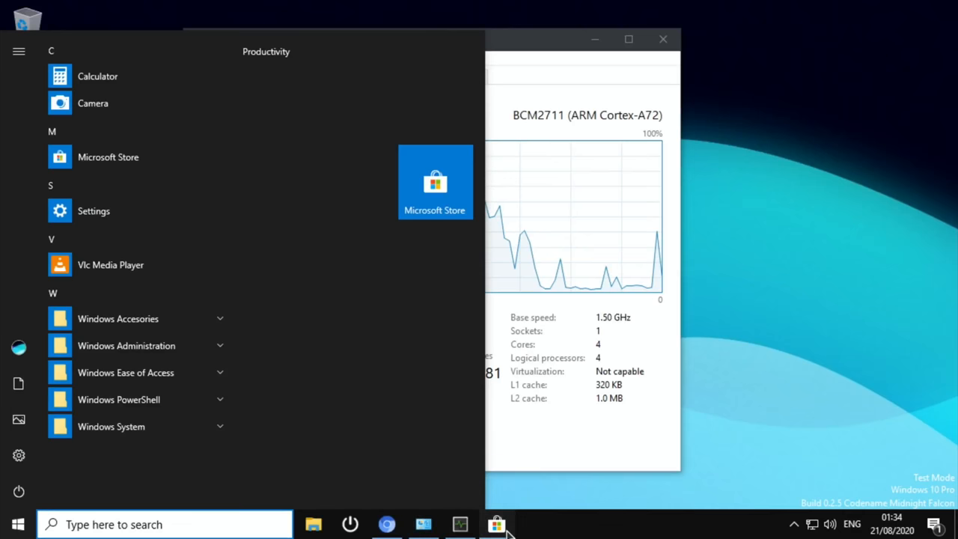
scroll(395, 208, down, 10)
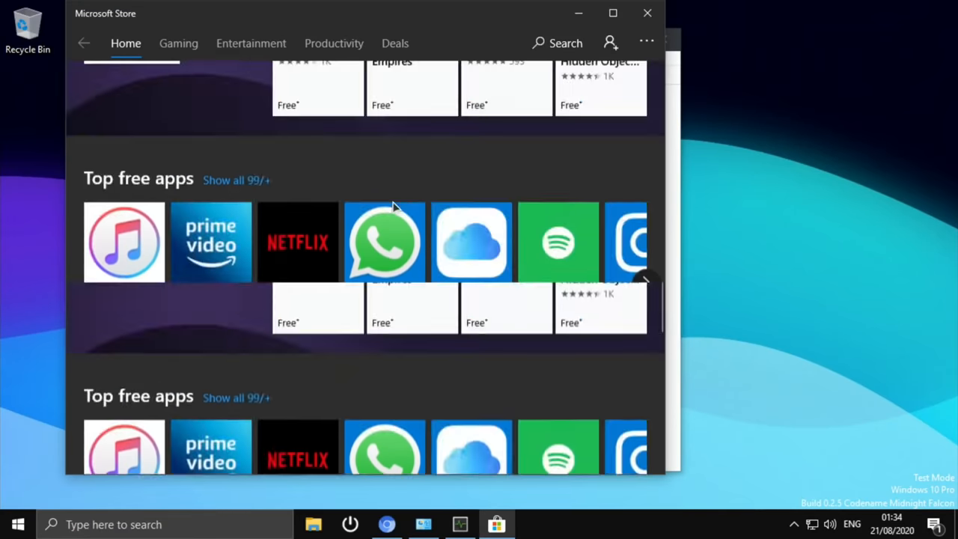
scroll(395, 208, up, 10)
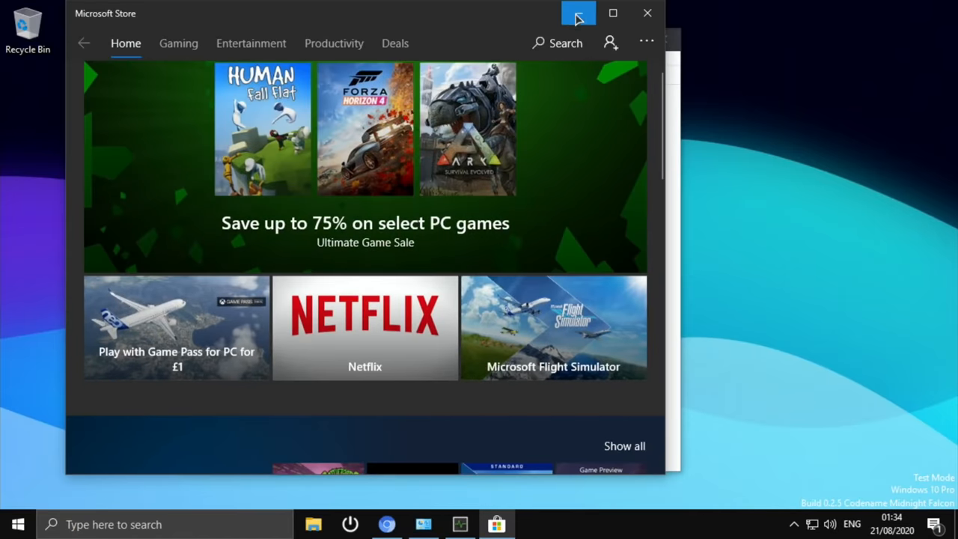
click(579, 13)
click(582, 20)
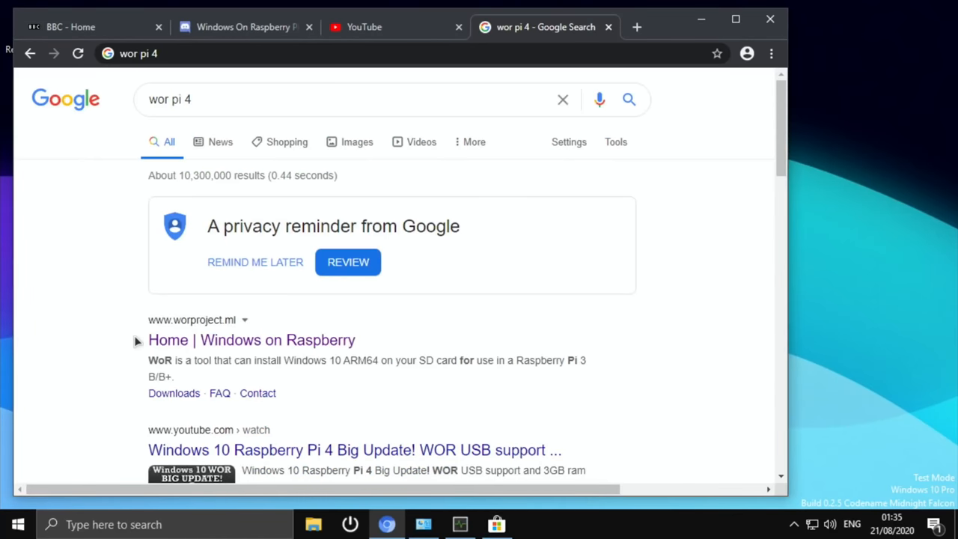
- Visit the worproject.ml site from the search results and go to its Downloads page
click(229, 344)
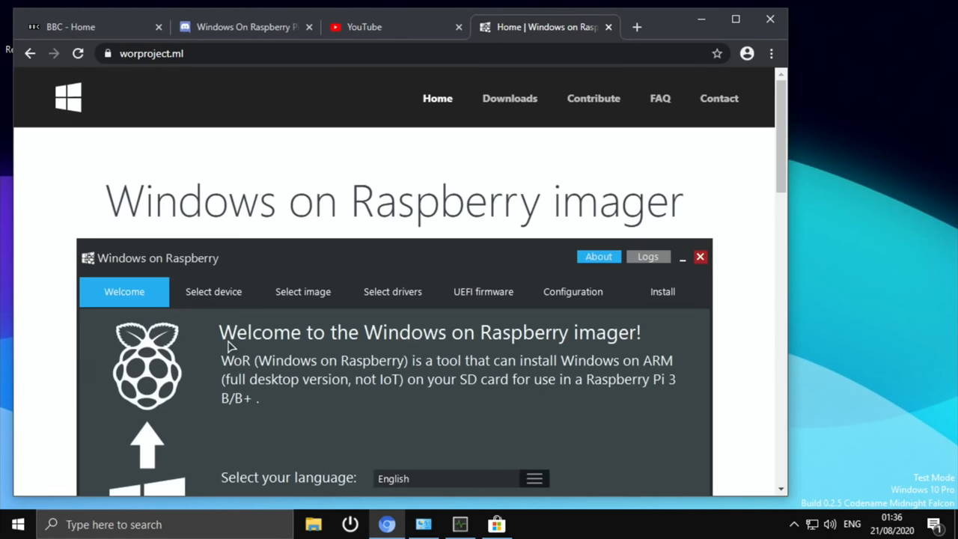
scroll(229, 344, down, 3)
scroll(229, 343, up, 1)
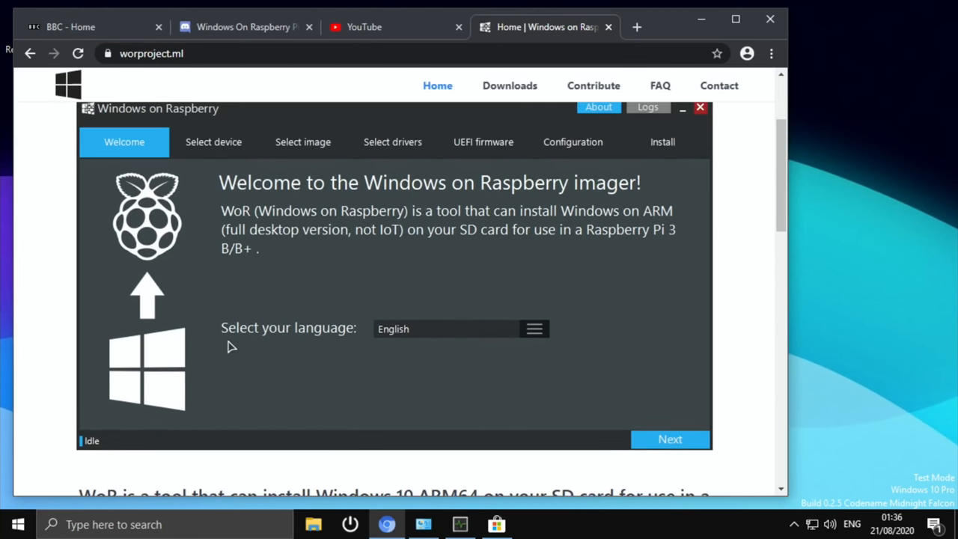
scroll(230, 345, up, 3)
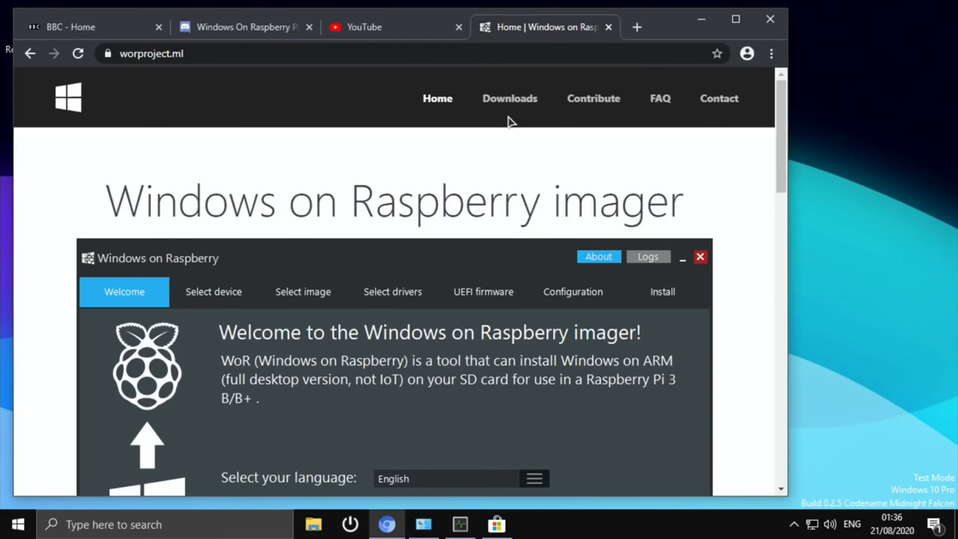
click(509, 101)
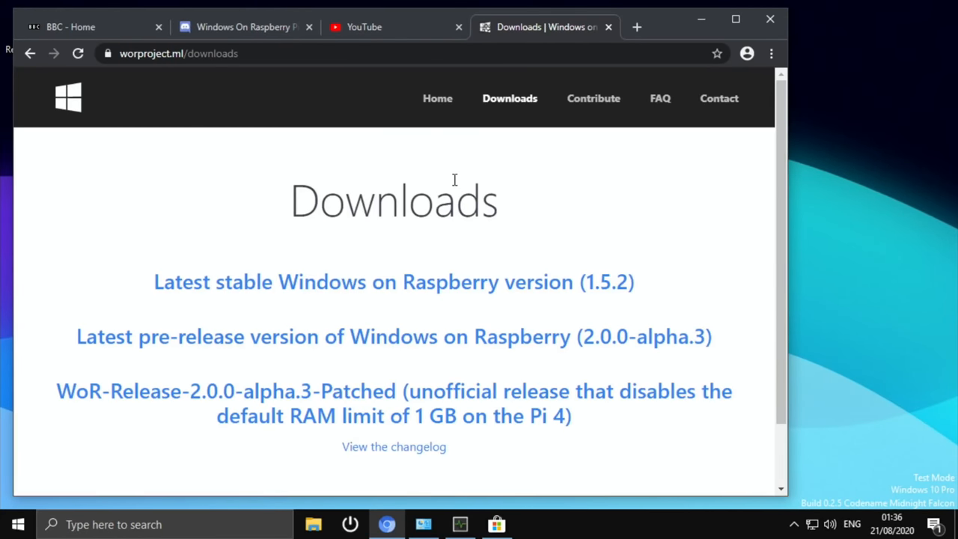
scroll(454, 180, down, 2)
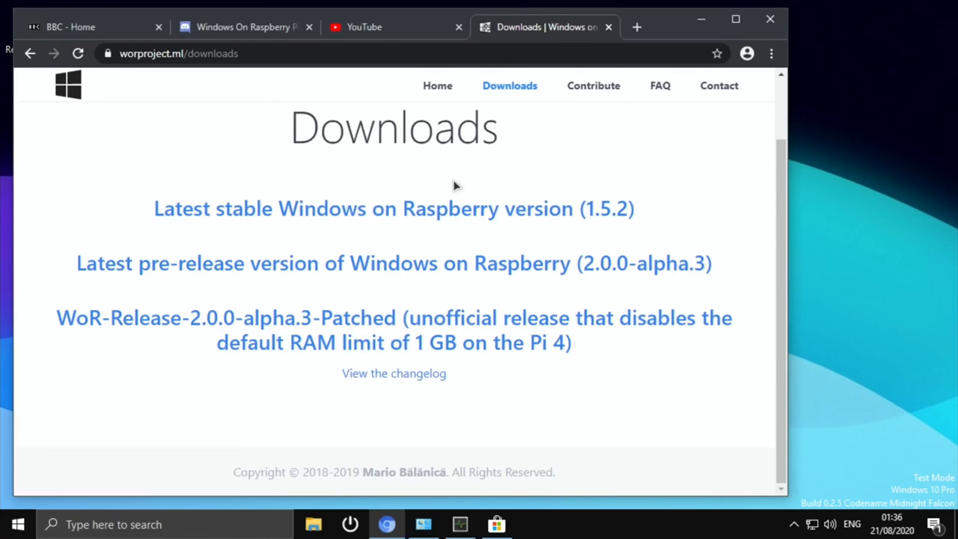
scroll(455, 184, up, 2)
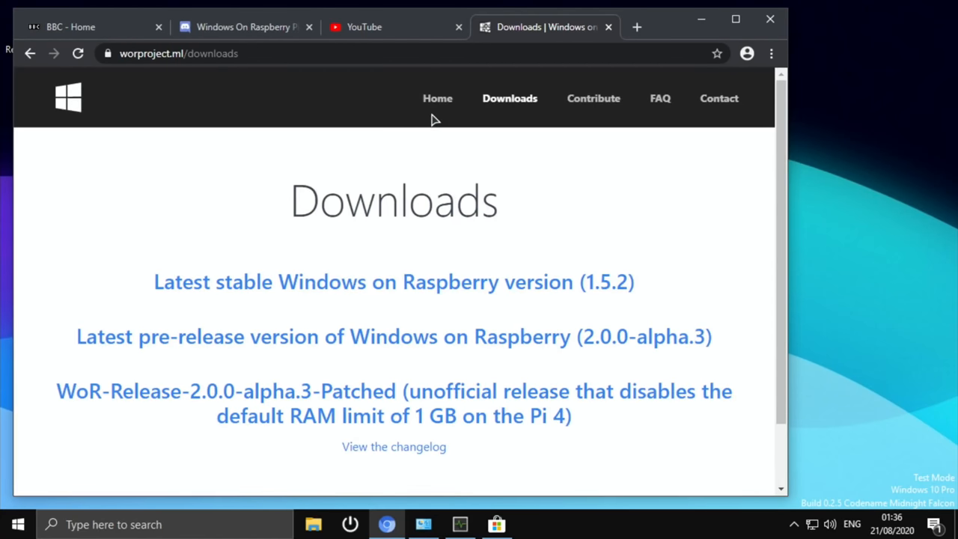
- Check the Discord invite tab, return to Downloads, and go back to the project home page
click(247, 27)
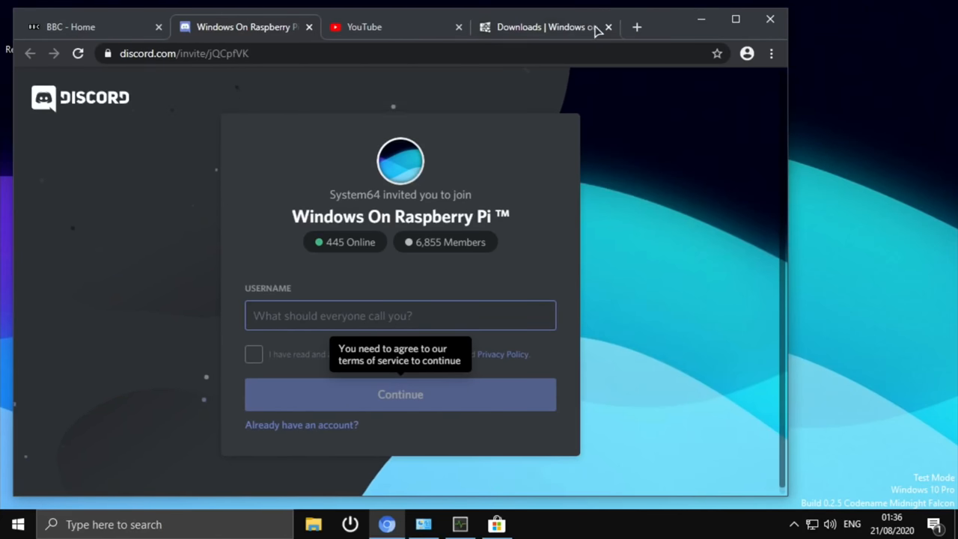
click(546, 26)
scroll(429, 217, down, 2)
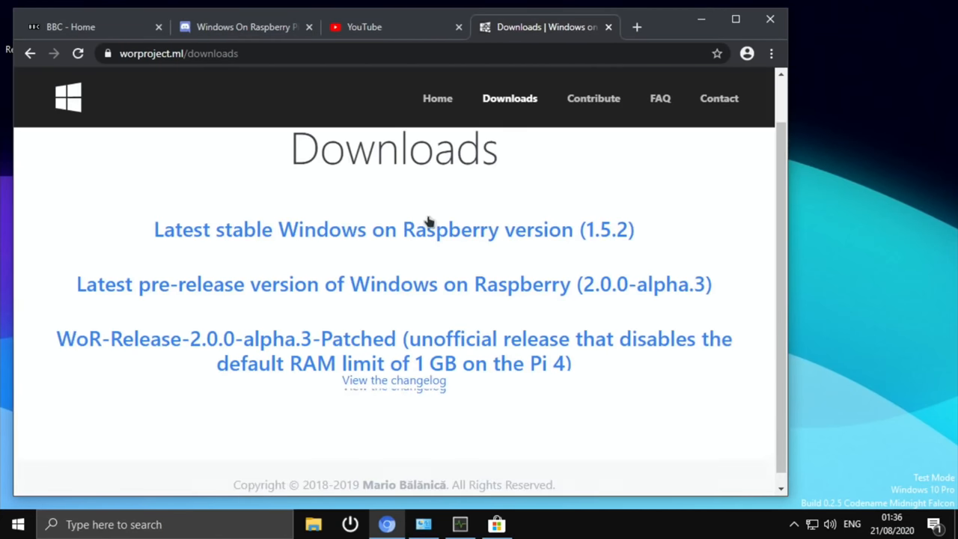
scroll(428, 217, up, 2)
key(alt+Left)
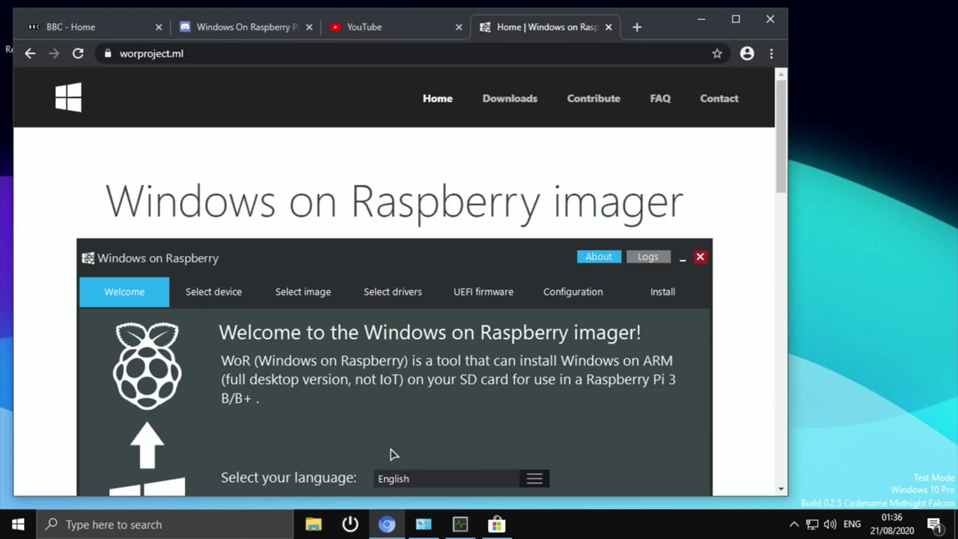
- Cycle Chromium, System, Task Manager and Microsoft Store forward via the taskbar, then bring up the Start apps list
click(387, 524)
click(387, 523)
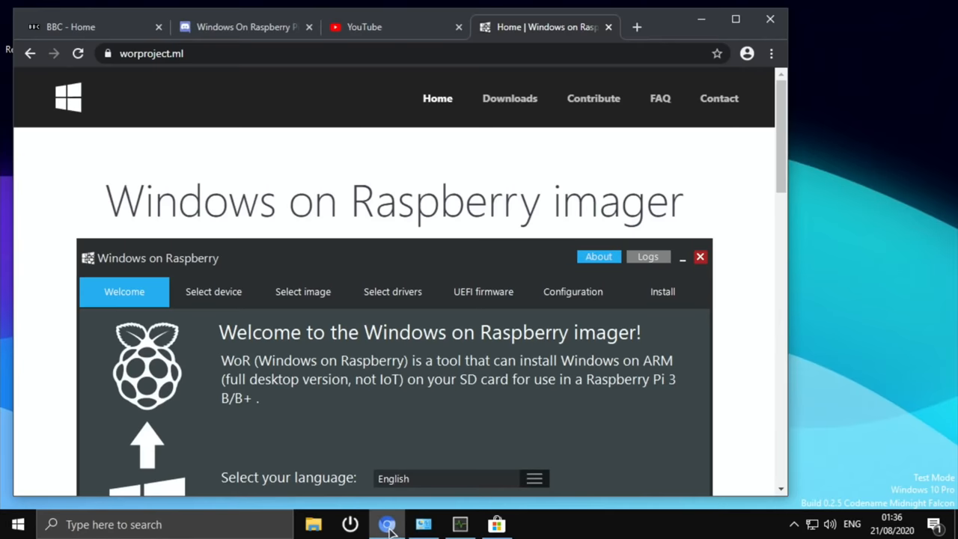
click(423, 523)
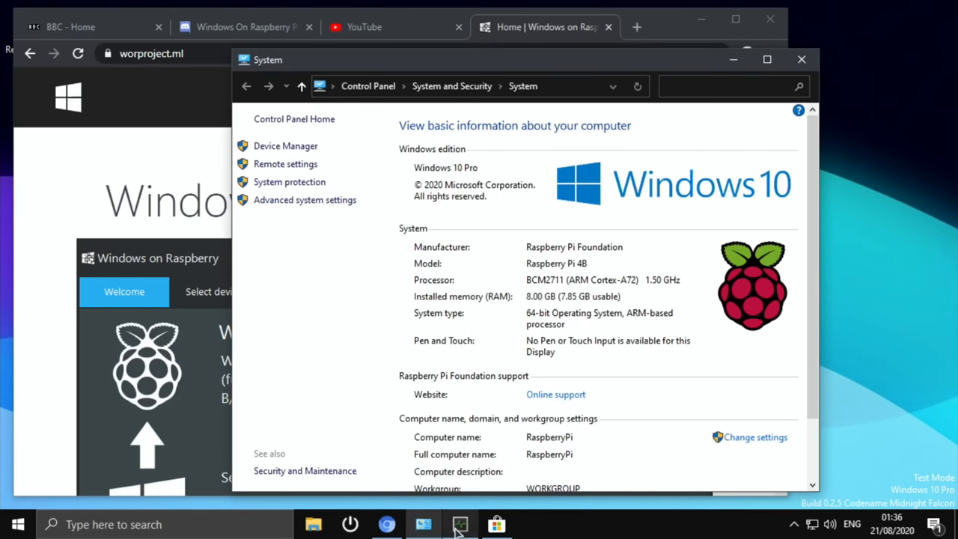
click(459, 523)
click(496, 524)
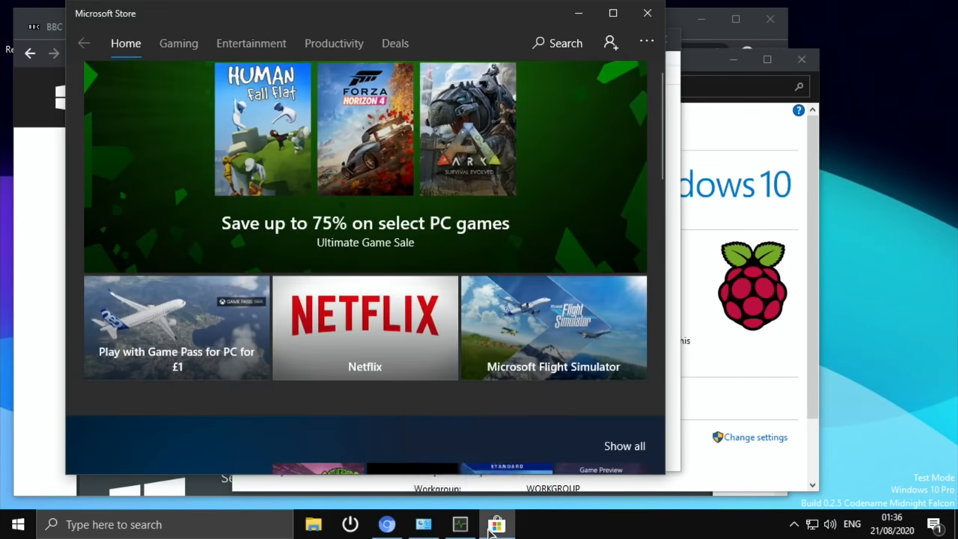
click(18, 524)
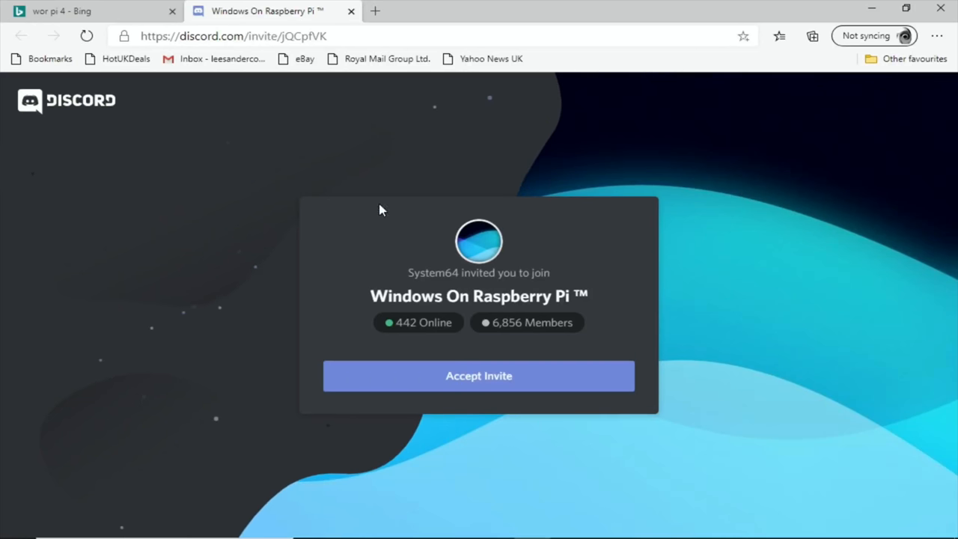
- From the Bing results visit worproject.ml Downloads and download the patched WoR release zip
click(122, 15)
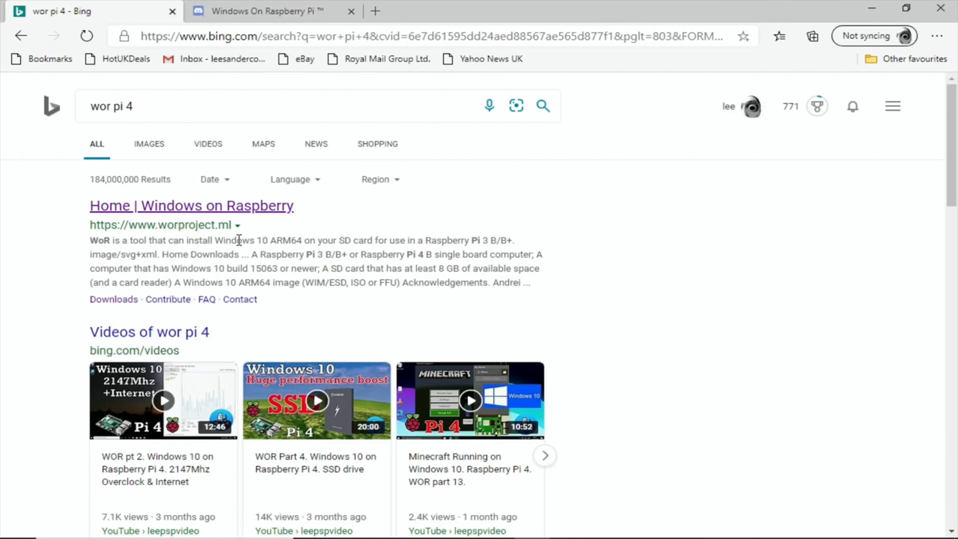
click(146, 211)
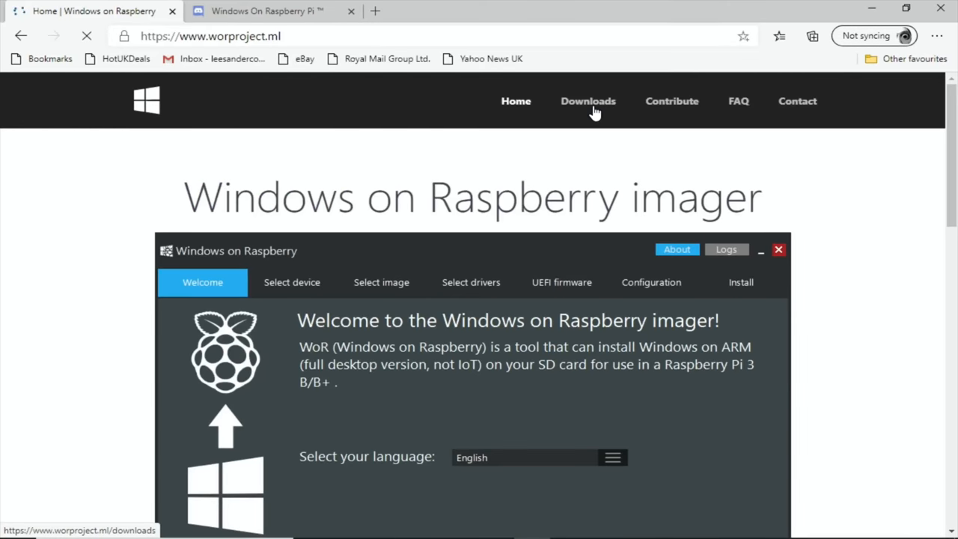
click(594, 110)
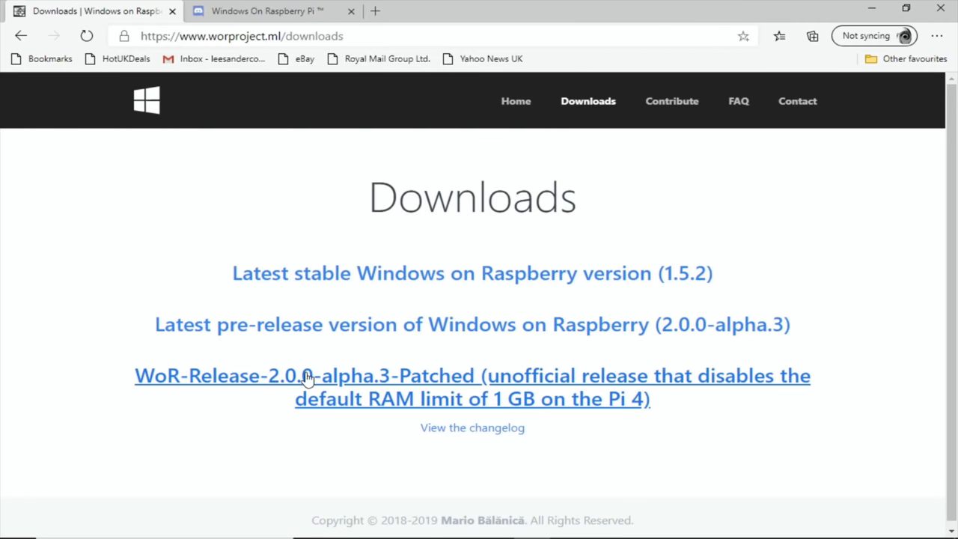
click(408, 383)
- Show the finished download in its Downloads folder via the download's options menu
click(156, 520)
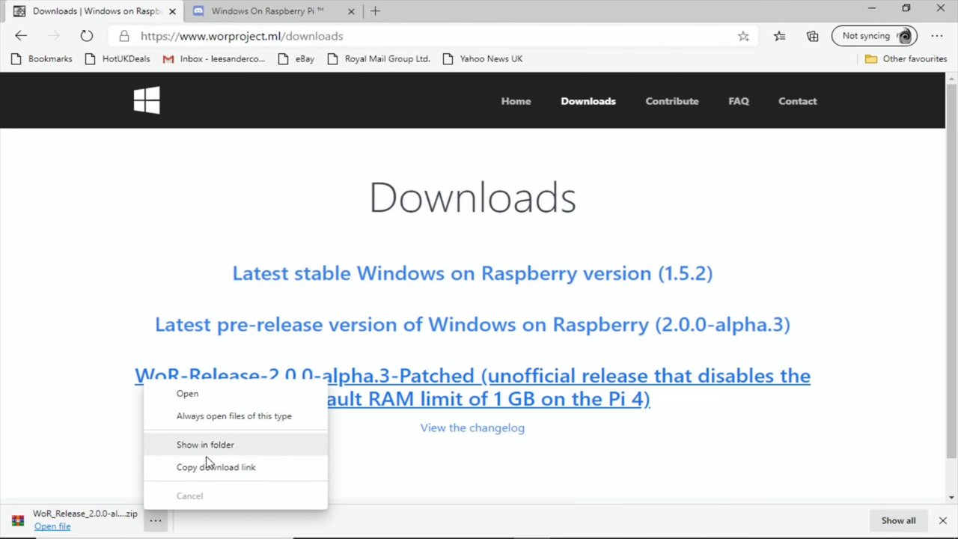
click(205, 445)
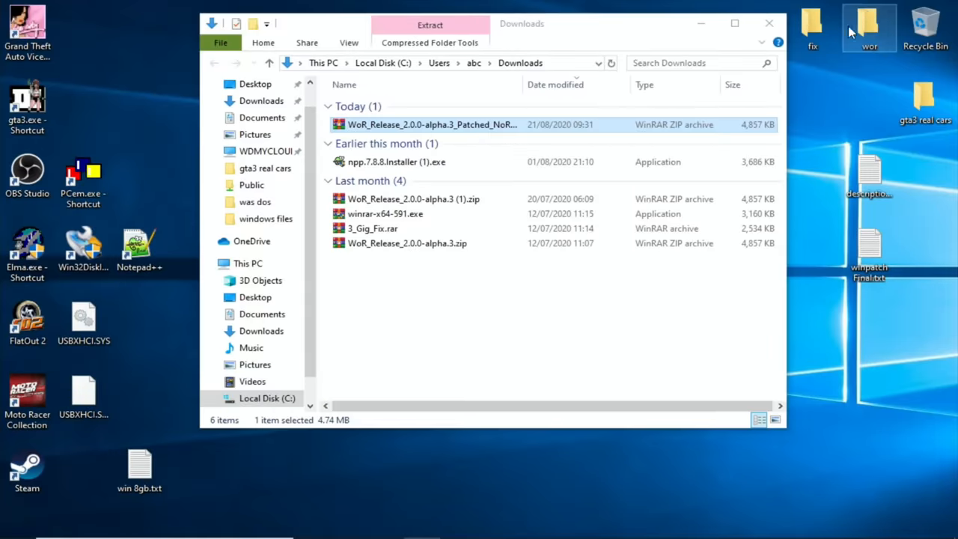
- Create a new desktop folder named WOR and select the downloaded WoR release zip in Downloads
drag(598, 34, 592, 117)
right_click(722, 23)
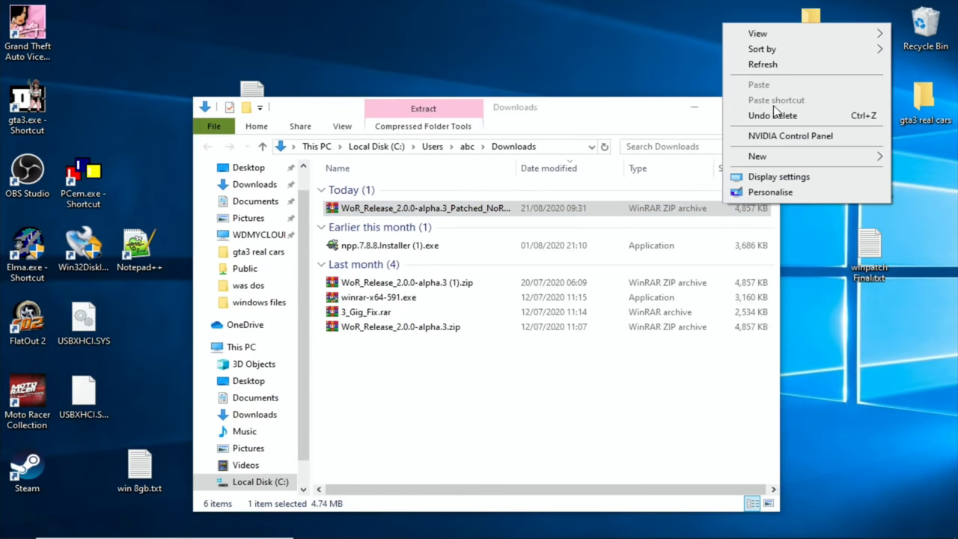
mouse_move(758, 155)
click(668, 158)
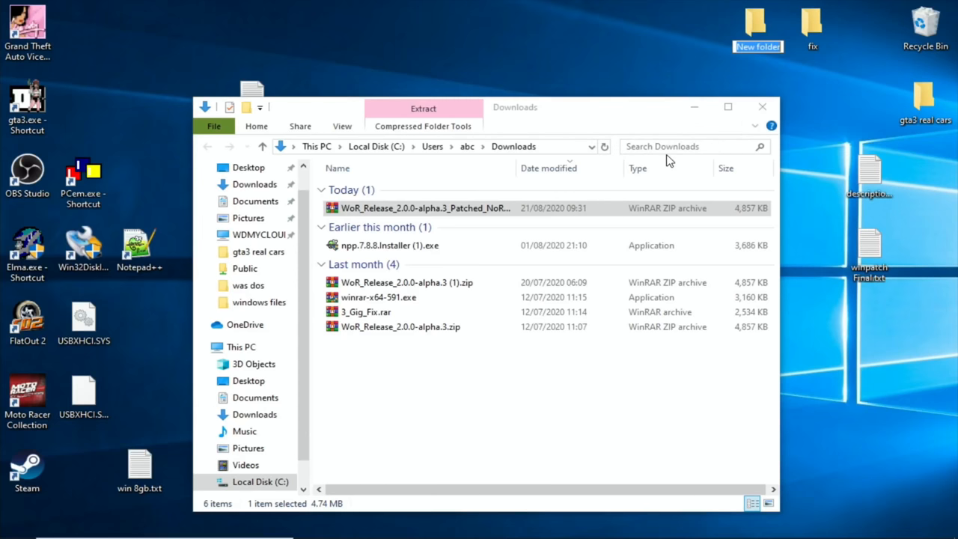
text(WOR)
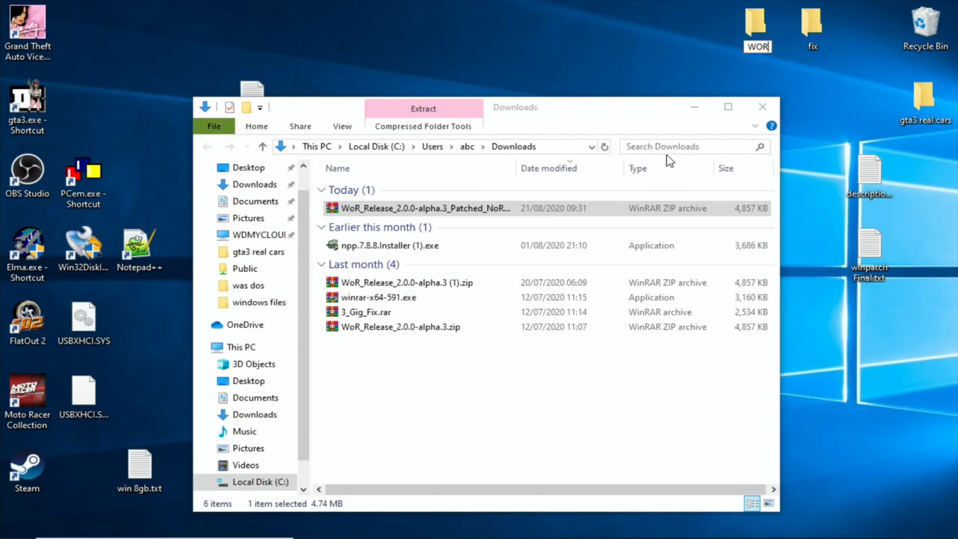
key(Return)
click(354, 210)
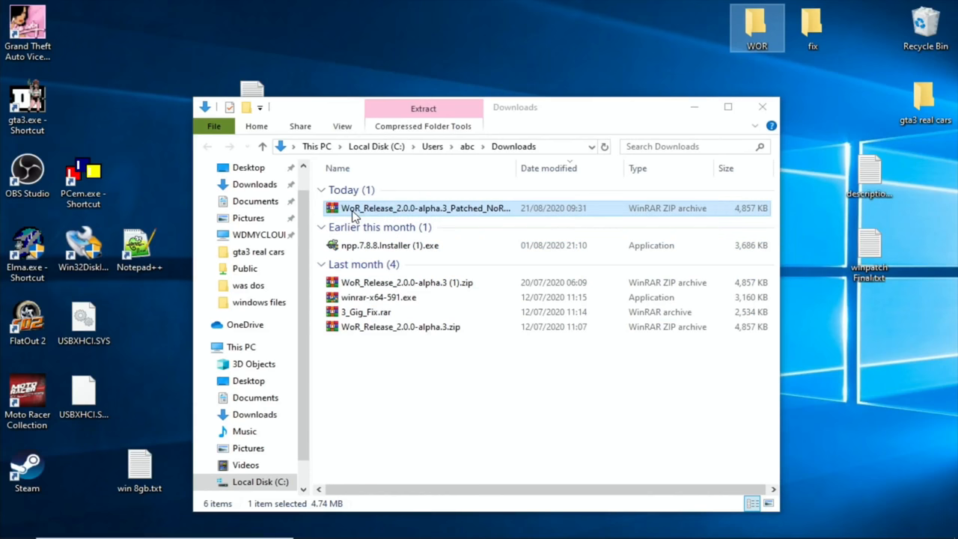
- Extract all archive entries, including WoR.exe, into the WOR desktop folder and close WinRAR
double_click(354, 210)
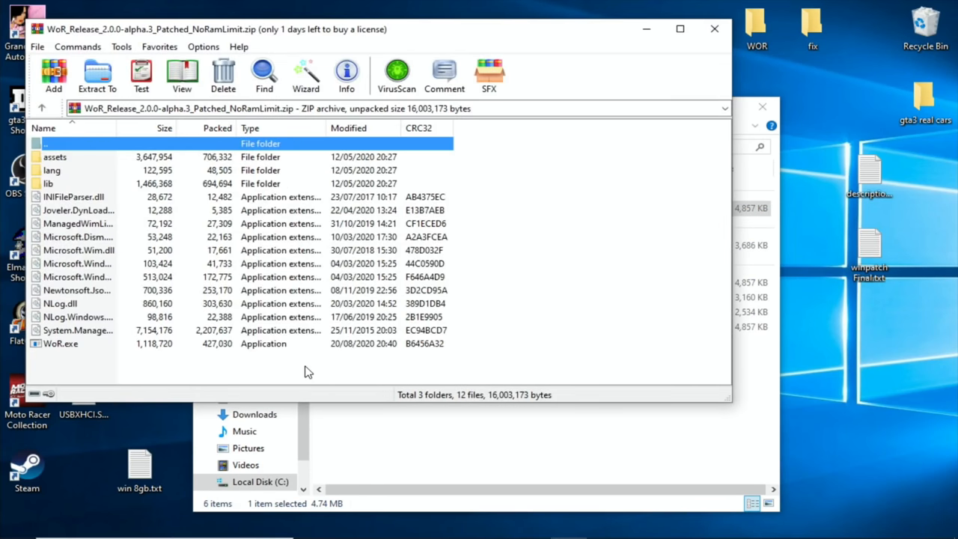
drag(307, 370, 136, 157)
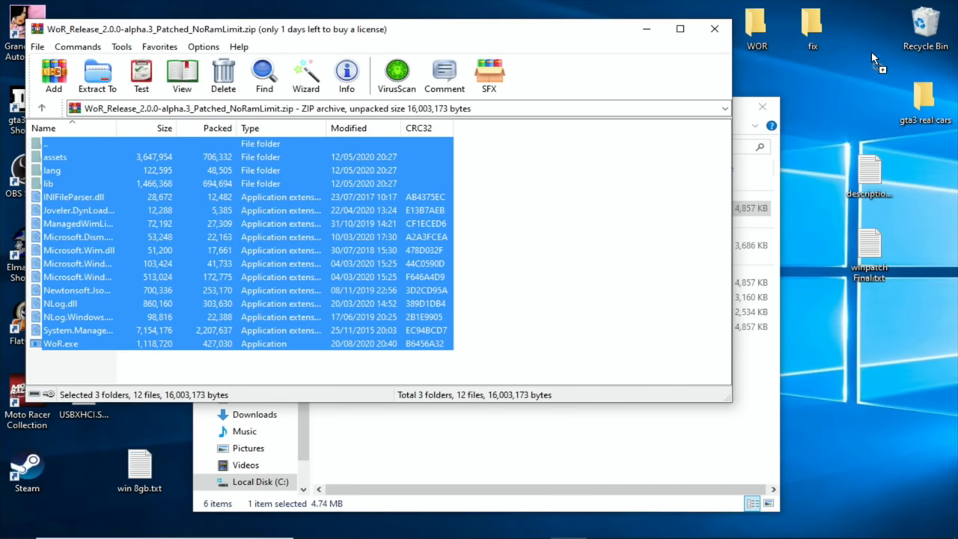
drag(871, 51, 757, 30)
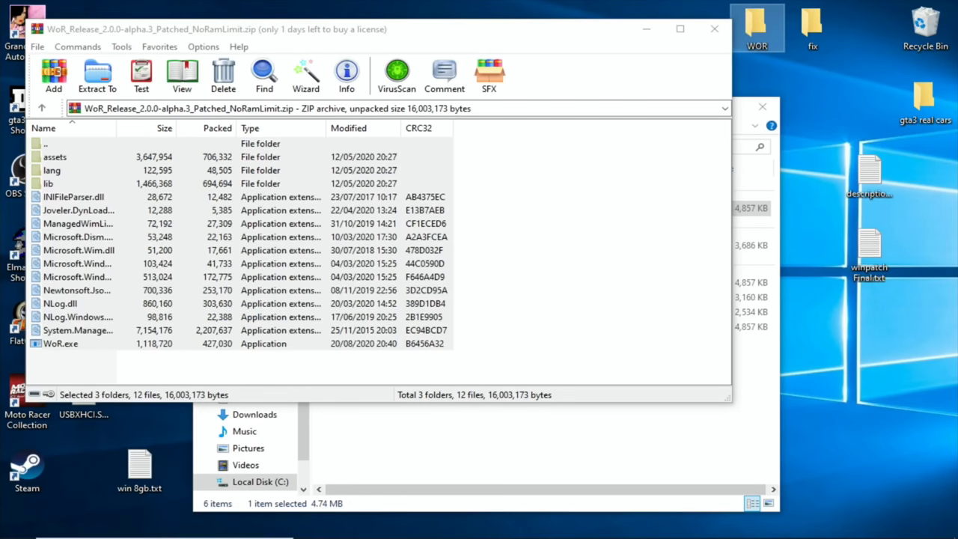
click(713, 30)
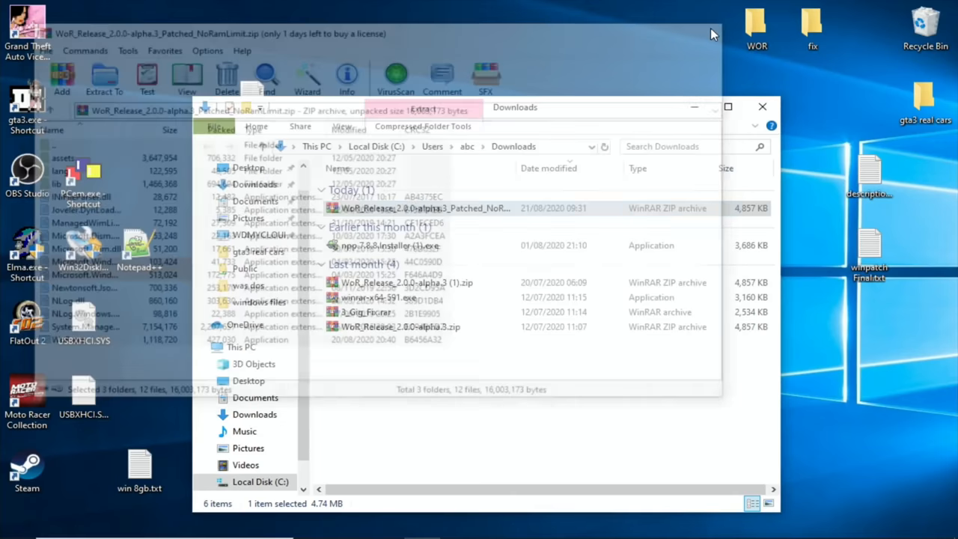
- Close Downloads, browse the WOR folder's extracted files and launch WoR.exe
click(763, 106)
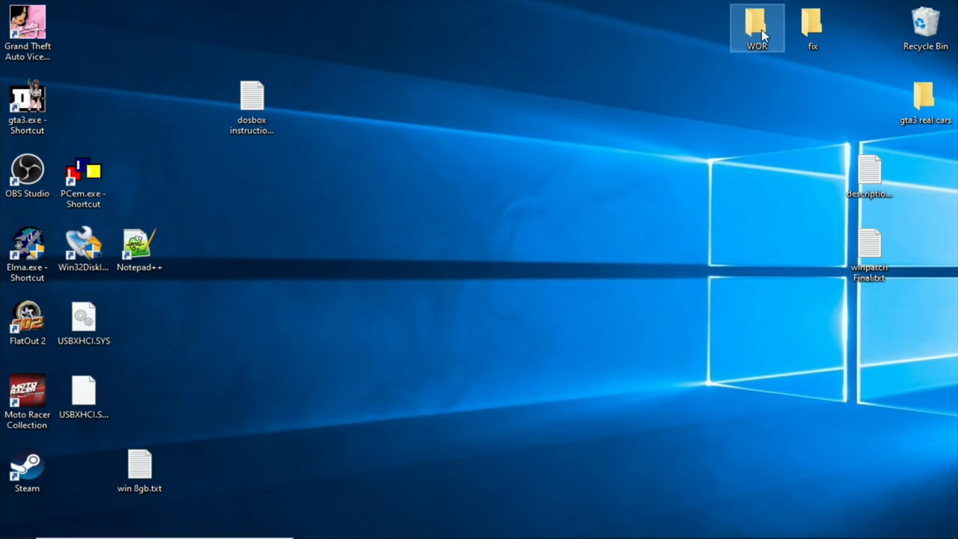
double_click(761, 29)
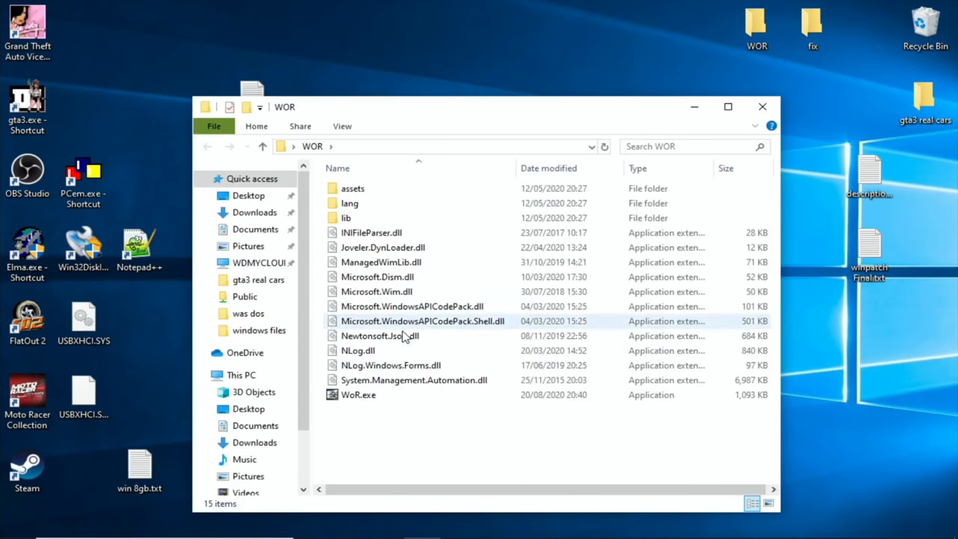
double_click(358, 394)
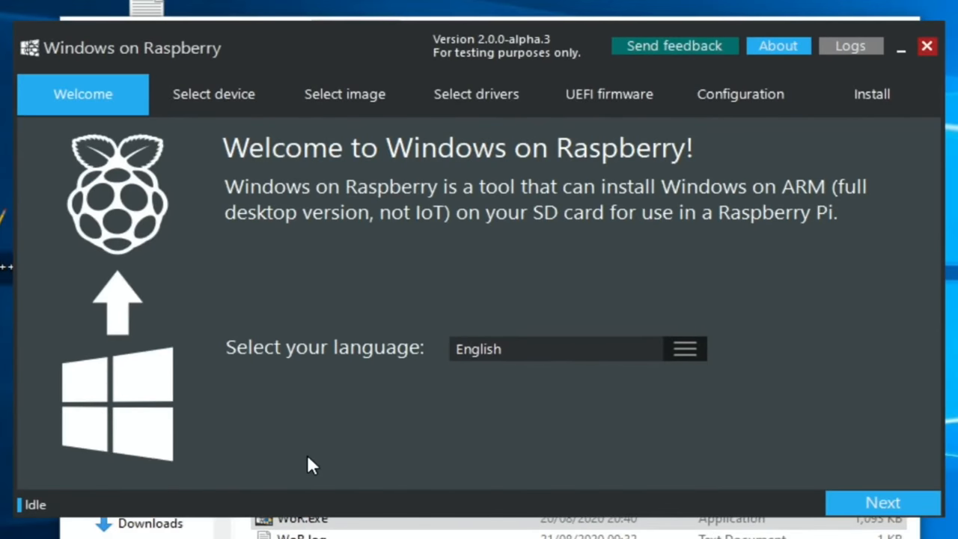
- Advance past the welcome page and choose Raspberry Pi 4 [ARM64] as the target board
click(869, 500)
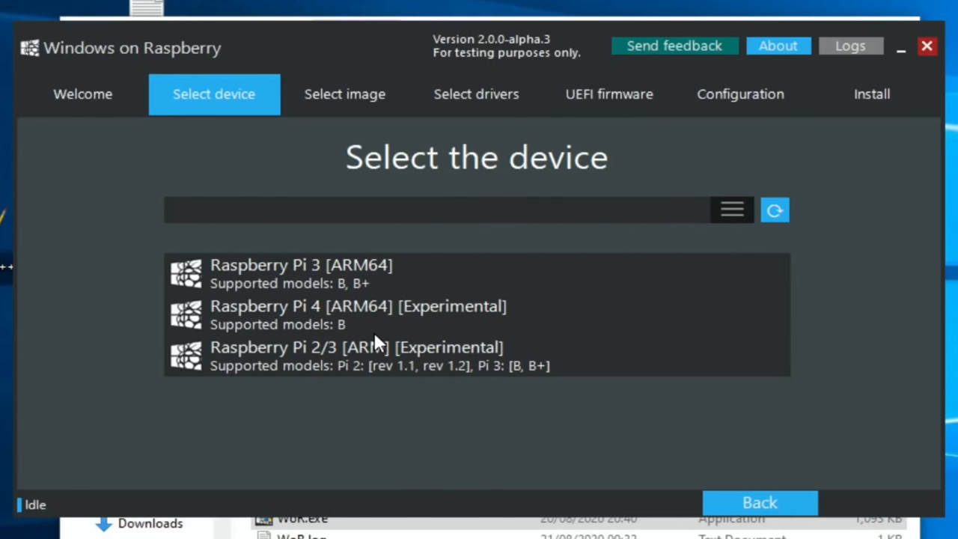
click(374, 322)
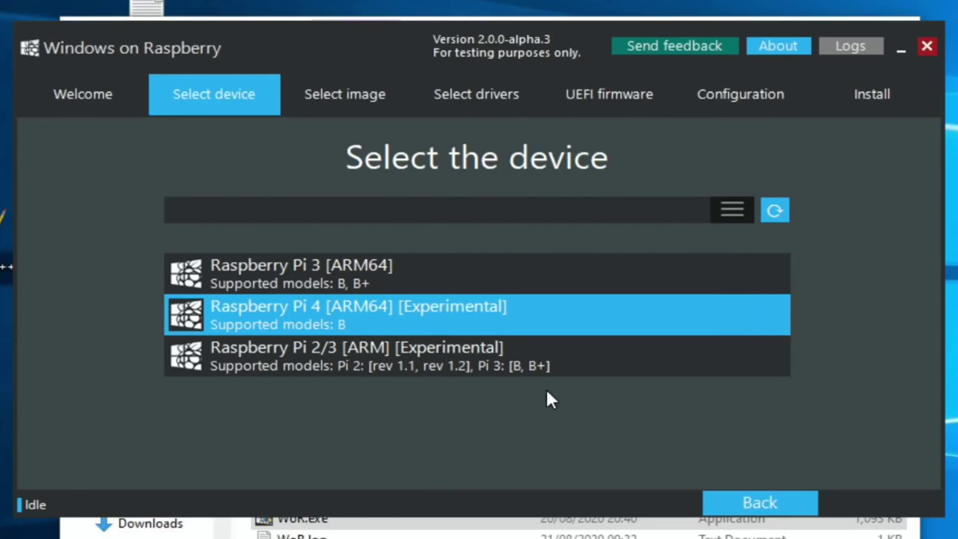
- Refresh the disk list, pick Disk 1 - 29 GB SD Card Reader, and advance to the image step
click(735, 212)
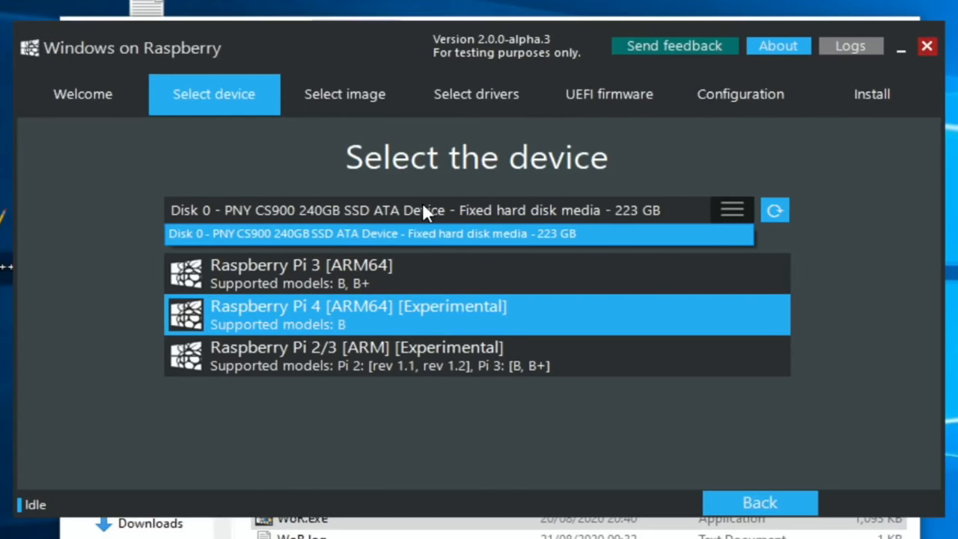
click(776, 212)
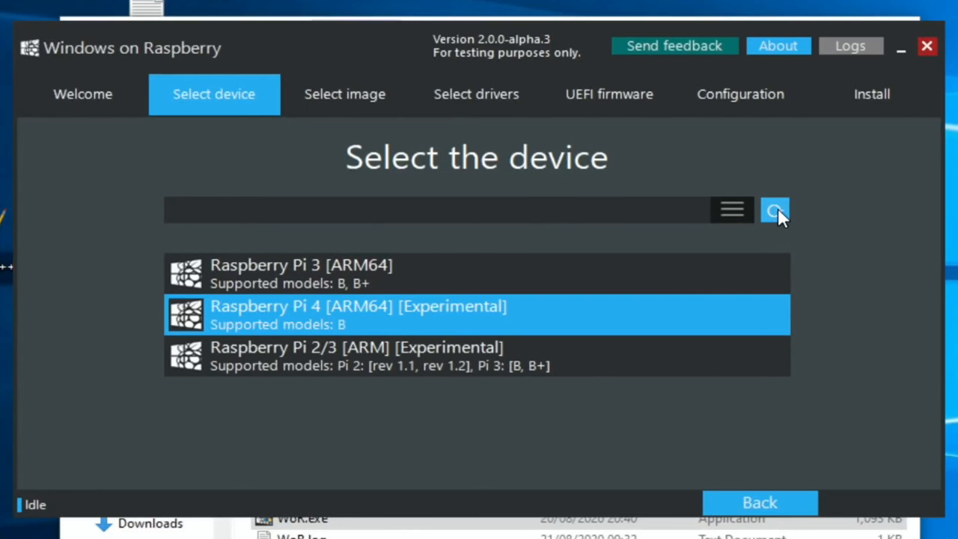
click(776, 211)
click(603, 213)
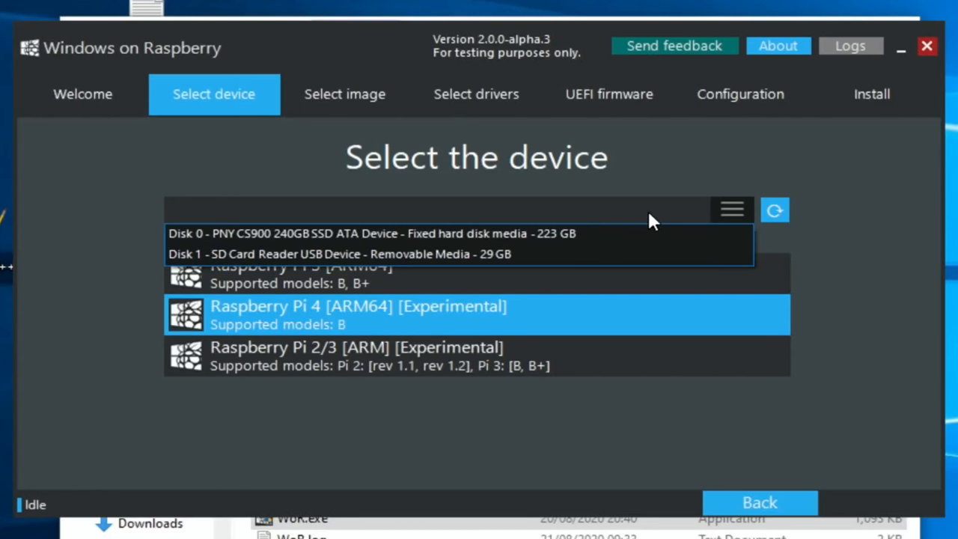
click(497, 253)
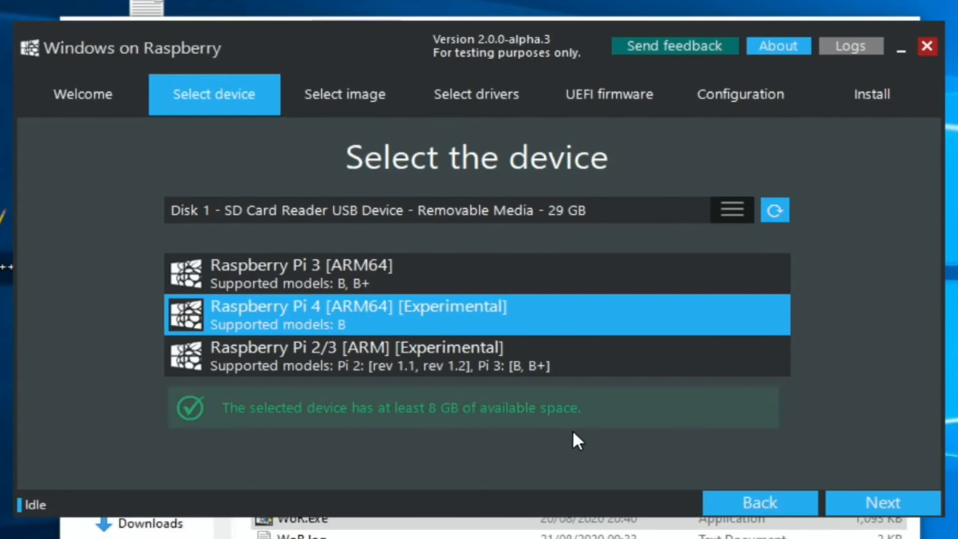
click(868, 500)
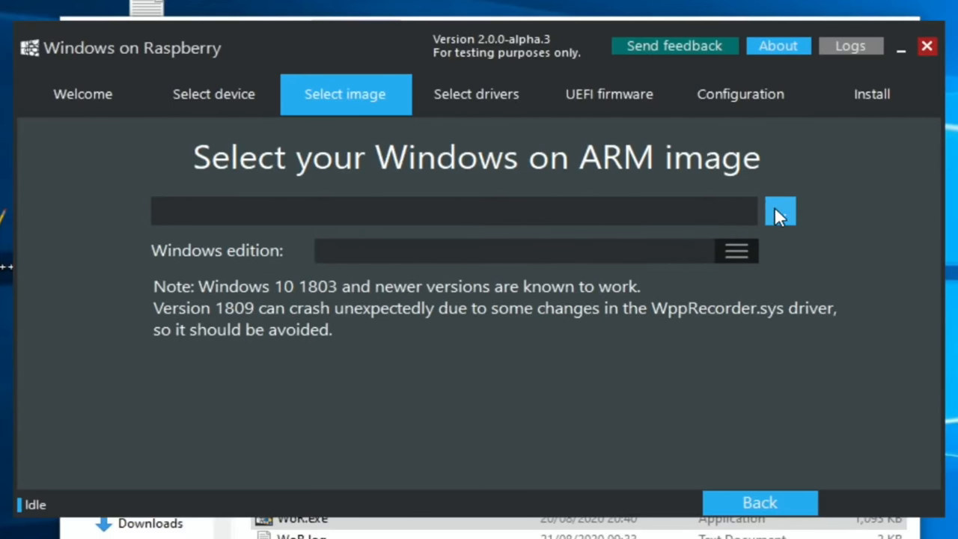
- Load FlukeByte0.2.1.iso from ALL PI > AA Pi images > win 10 as the Windows image
click(779, 211)
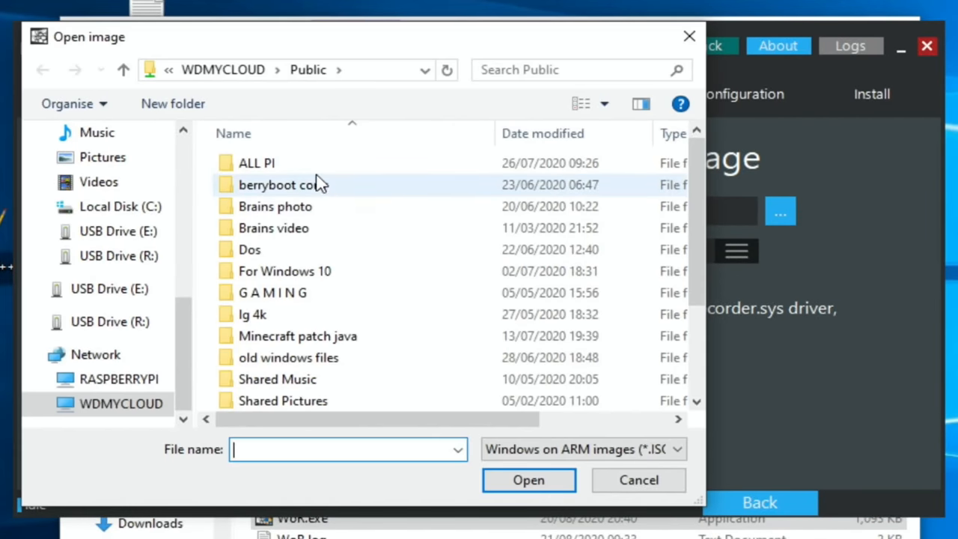
double_click(259, 163)
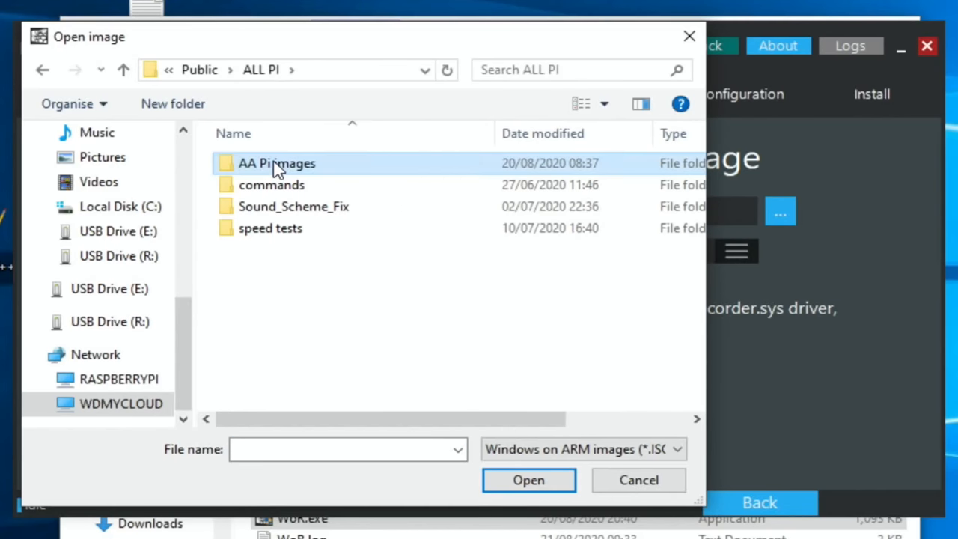
double_click(277, 163)
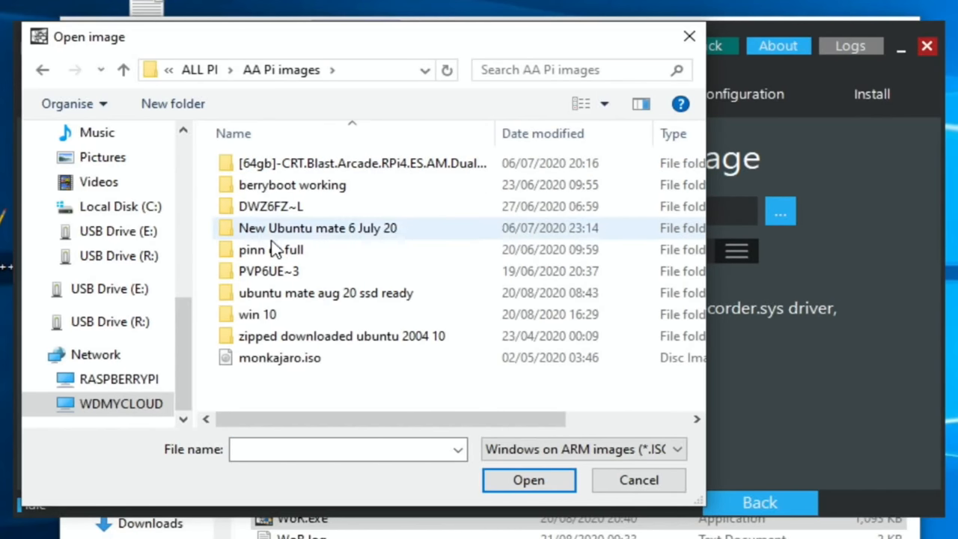
double_click(256, 314)
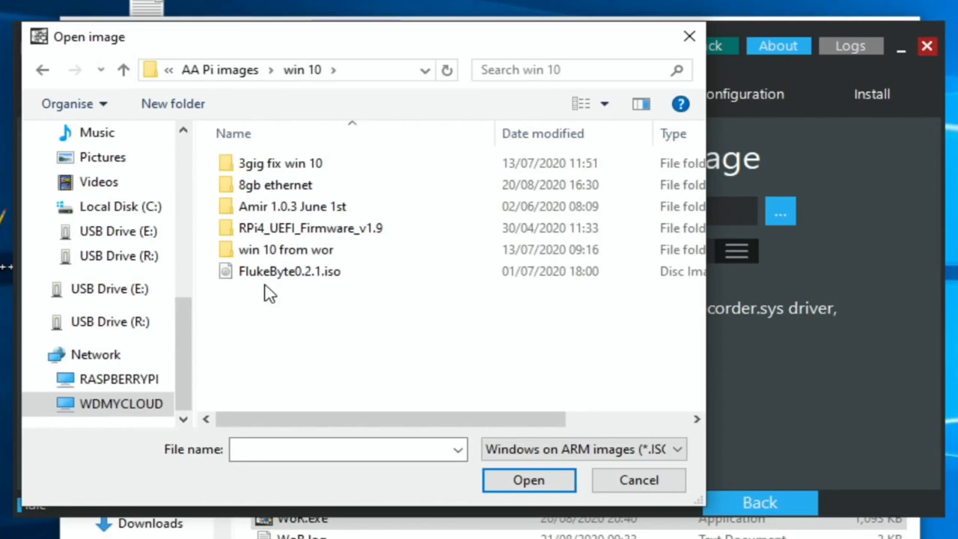
click(260, 283)
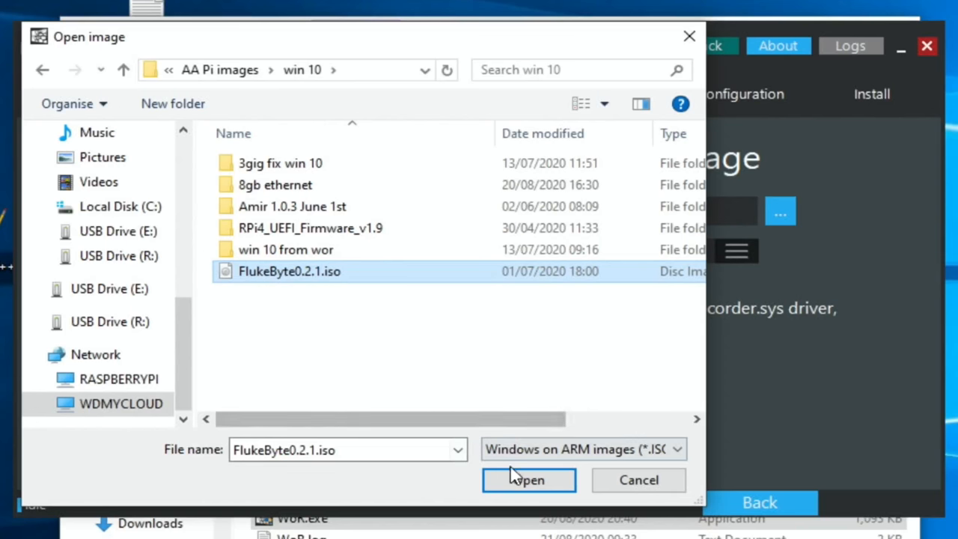
click(528, 479)
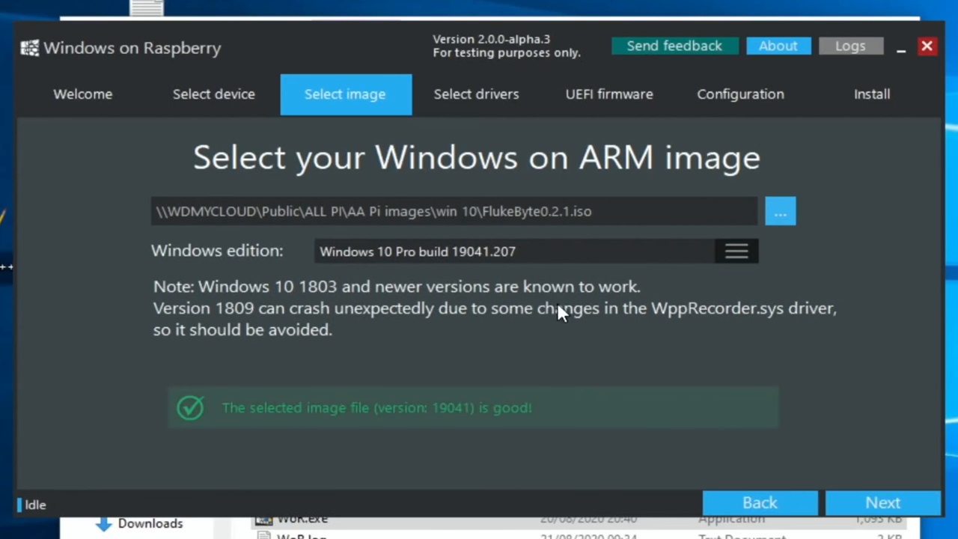
- Choose the latest server driver package and accept the USB and Microchip licenses
click(876, 501)
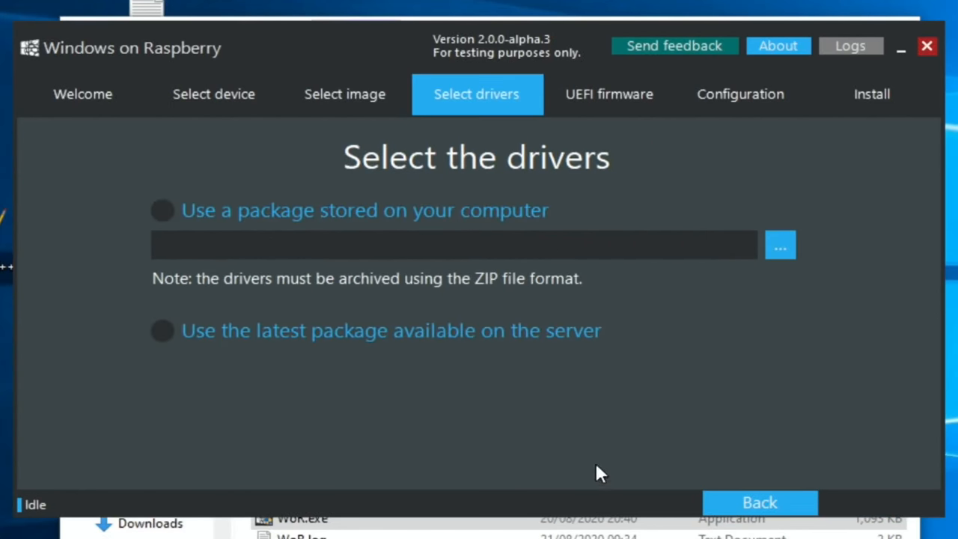
click(163, 331)
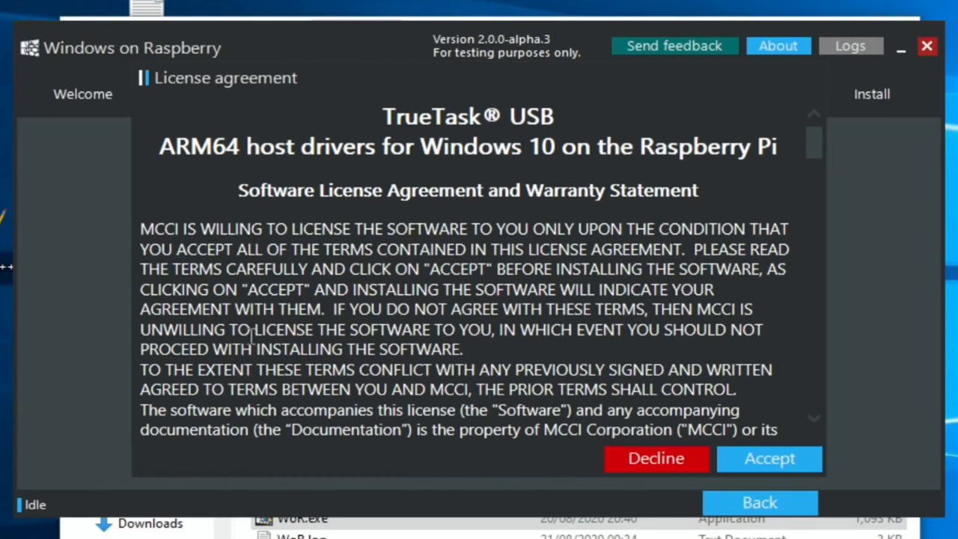
click(755, 458)
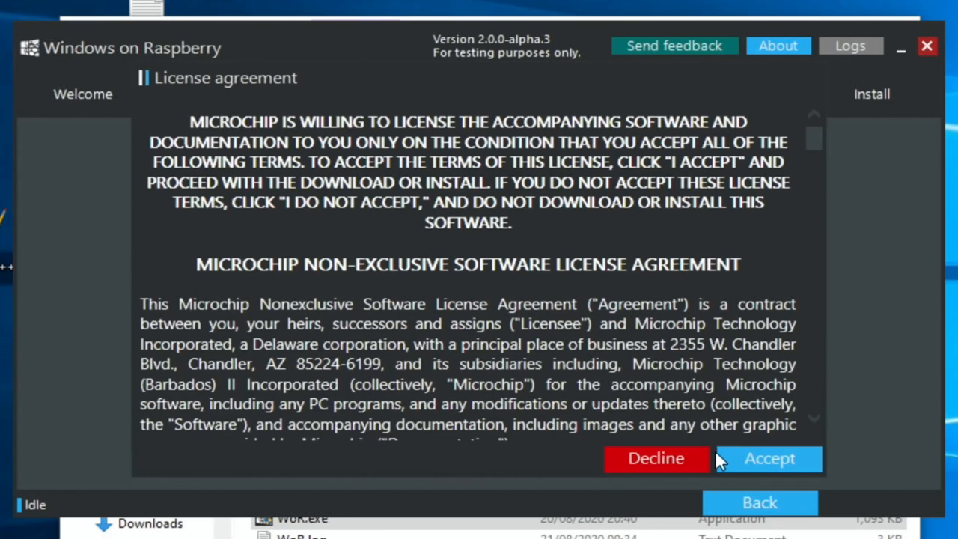
click(759, 456)
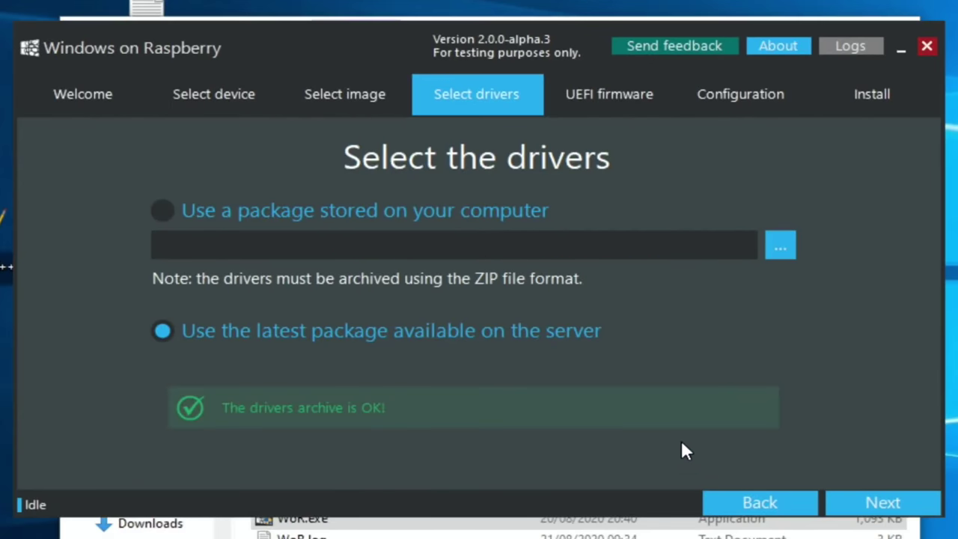
click(855, 500)
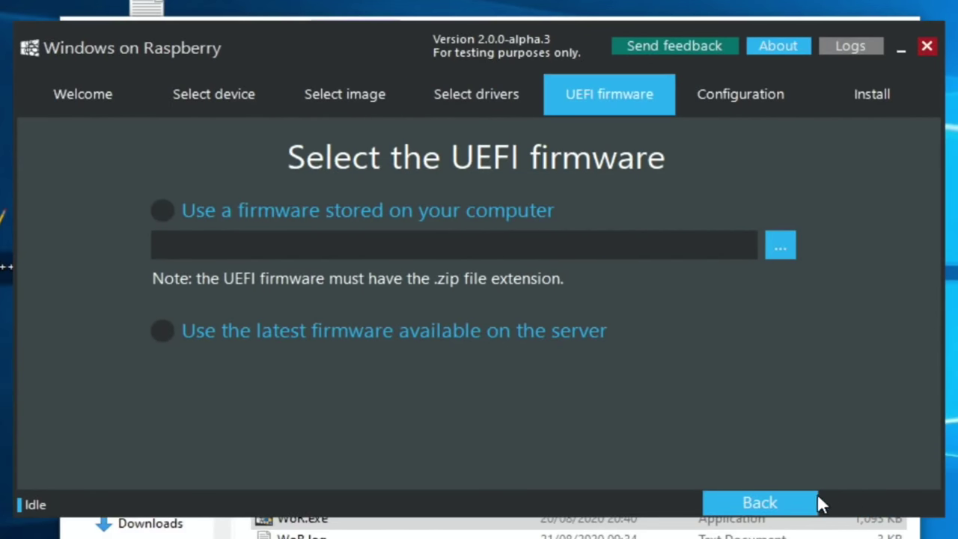
- Choose the latest UEFI firmware from the server and proceed to the installation overview
click(160, 331)
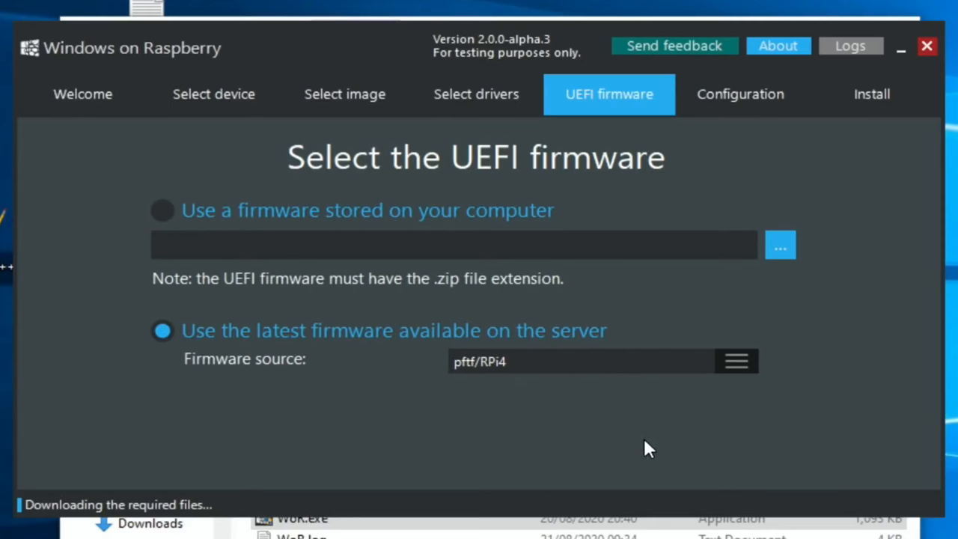
click(882, 503)
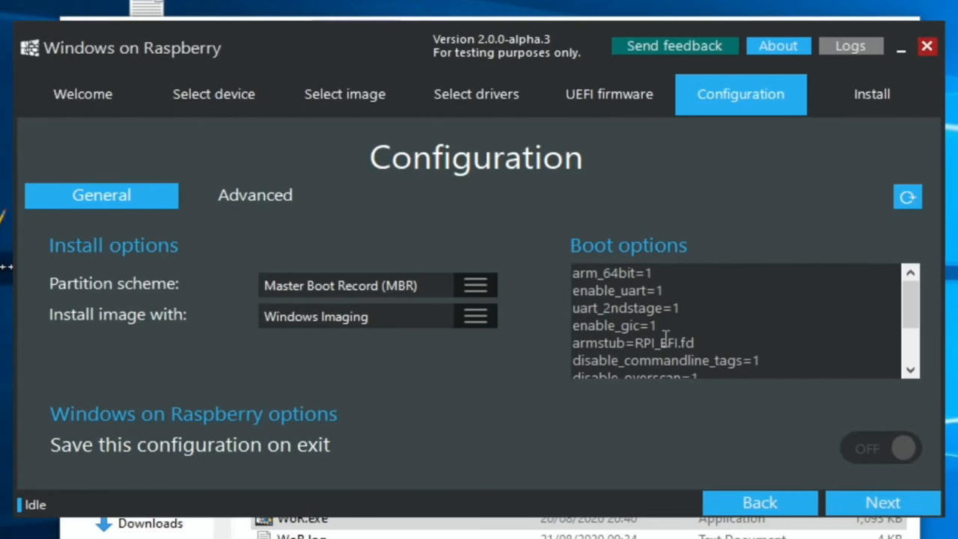
click(869, 495)
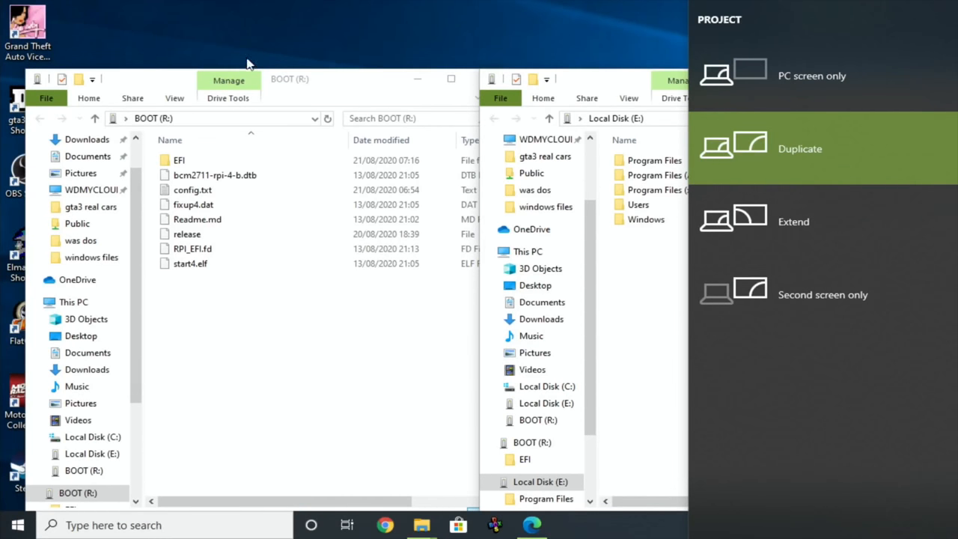
- Start an administrator Command Prompt and paste the bcdedit truncatememory command
click(515, 47)
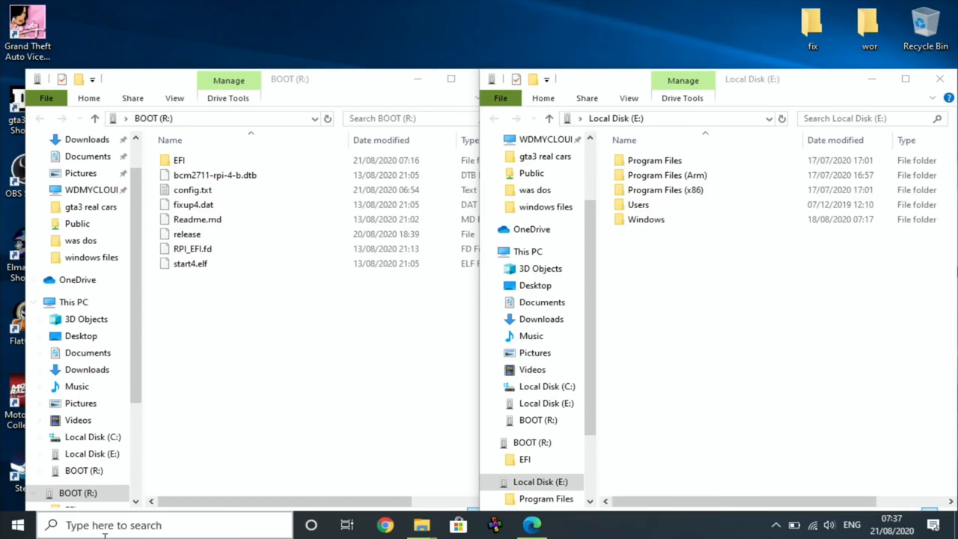
click(90, 527)
text(cmd)
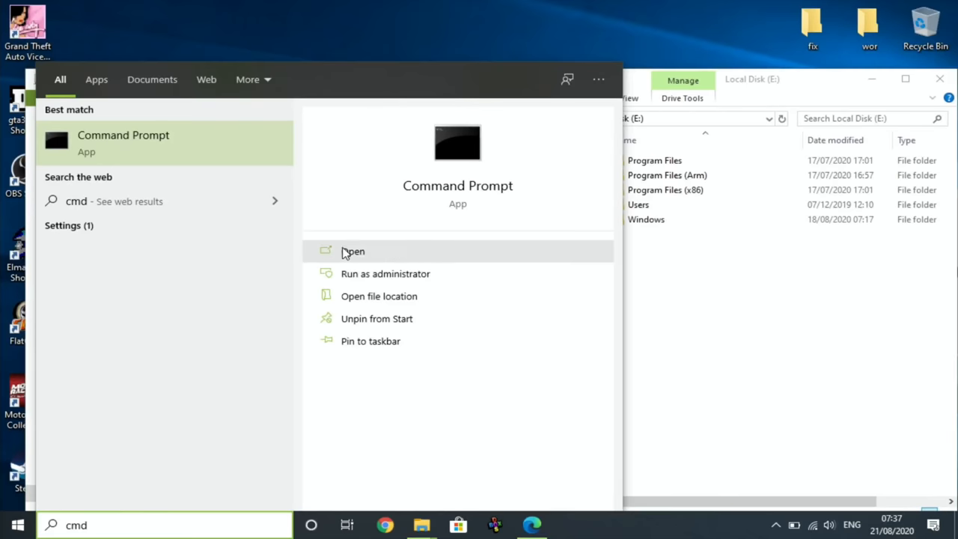
click(362, 277)
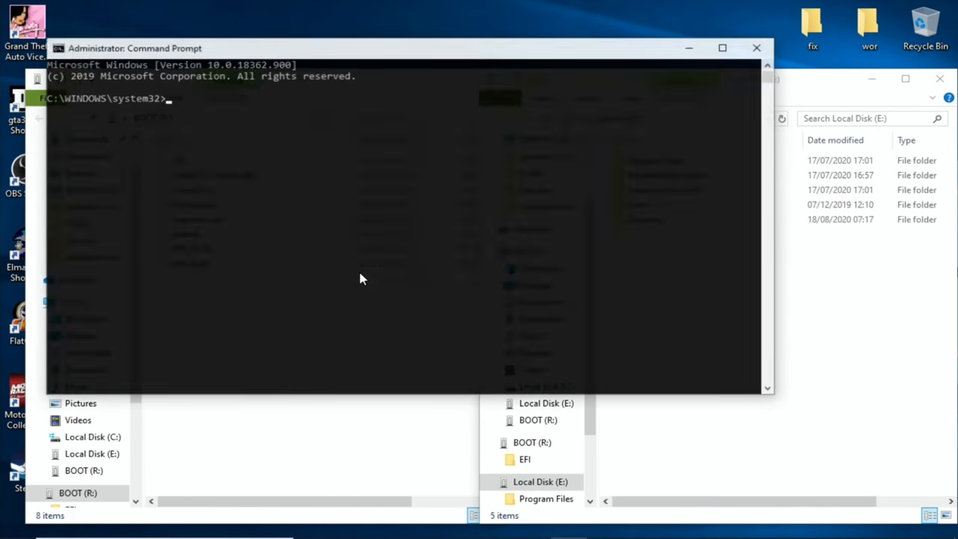
key(ctrl+v)
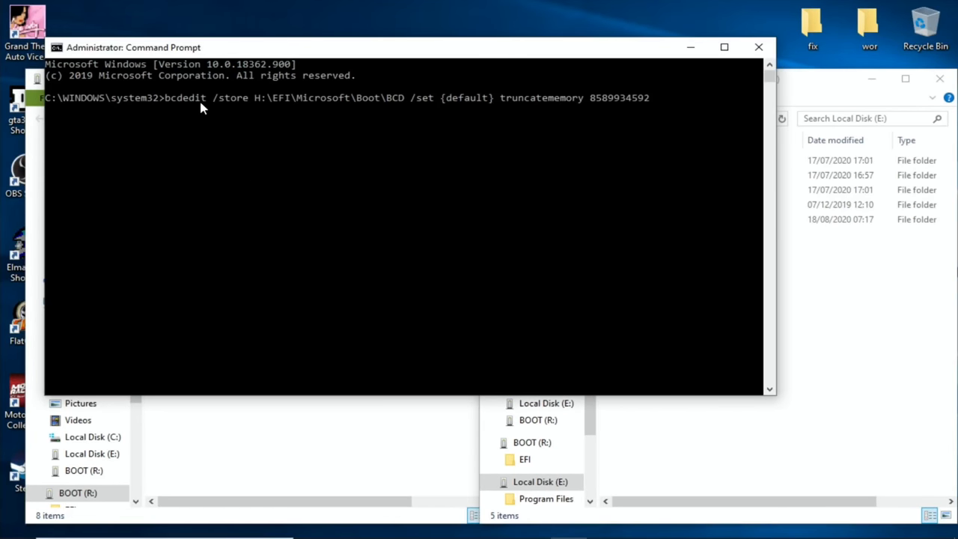
drag(341, 51, 431, 297)
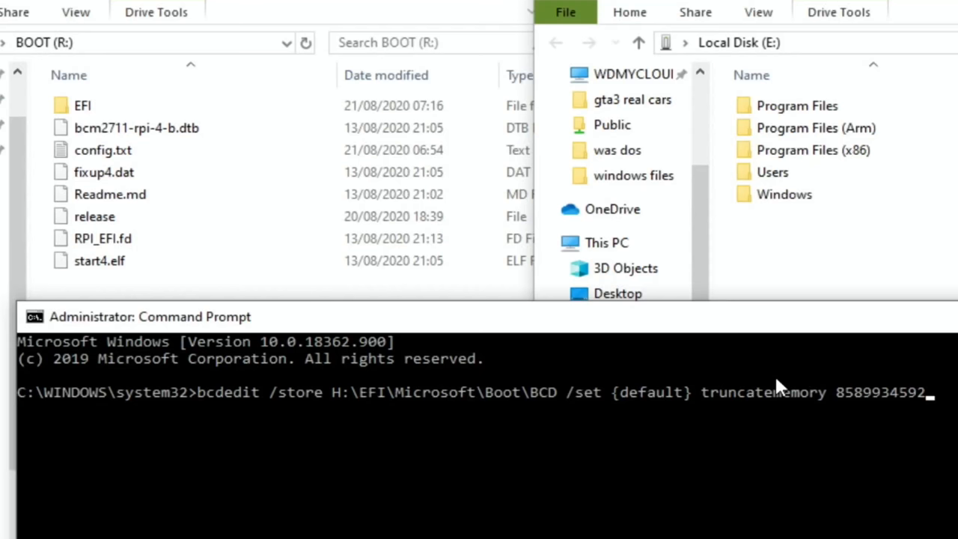
- Correct the boot store drive letter from H to R and run the truncatememory command
key(ctrl+Left)
key(ctrl+Left)
key(ctrl+Left)
key(ctrl+Left)
key(ctrl+Left)
key(ctrl+Left)
key(ctrl+Left)
key(Left)
key(Left)
key(Left)
key(Left)
key(BackSpace)
text(R)
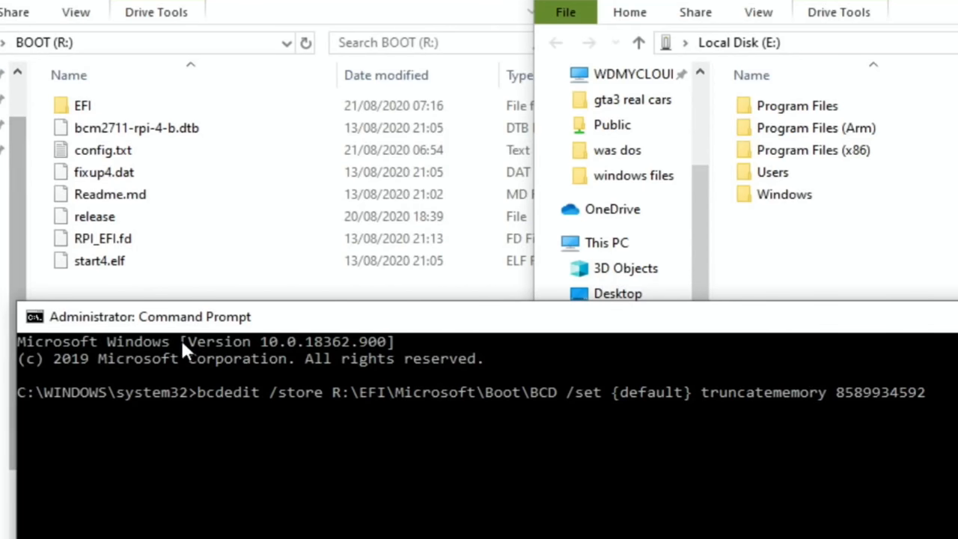
key(Right)
key(Right)
key(Right)
key(Right)
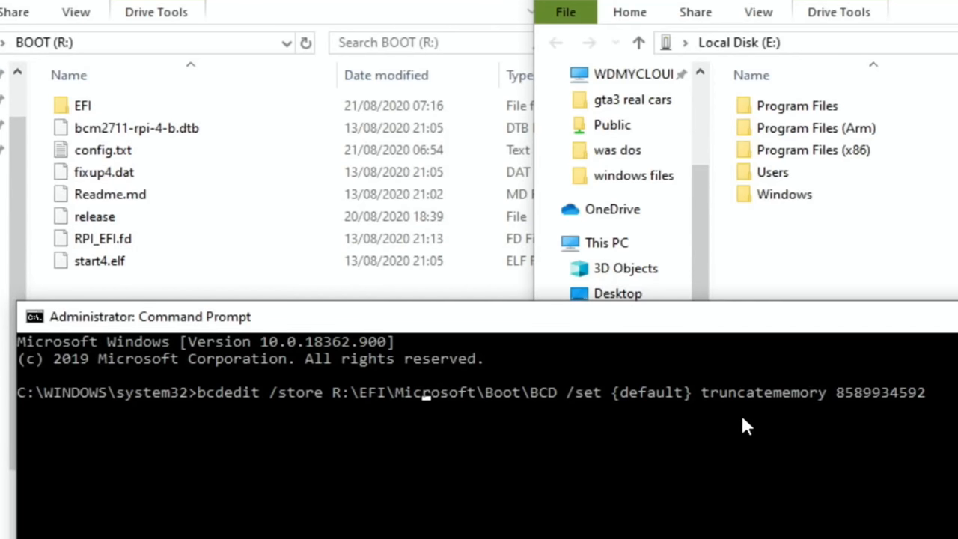
key(ctrl+Right)
key(ctrl+Right)
key(ctrl+Right)
key(ctrl+Right)
key(ctrl+Right)
key(ctrl+Right)
key(ctrl+Right)
key(Return)
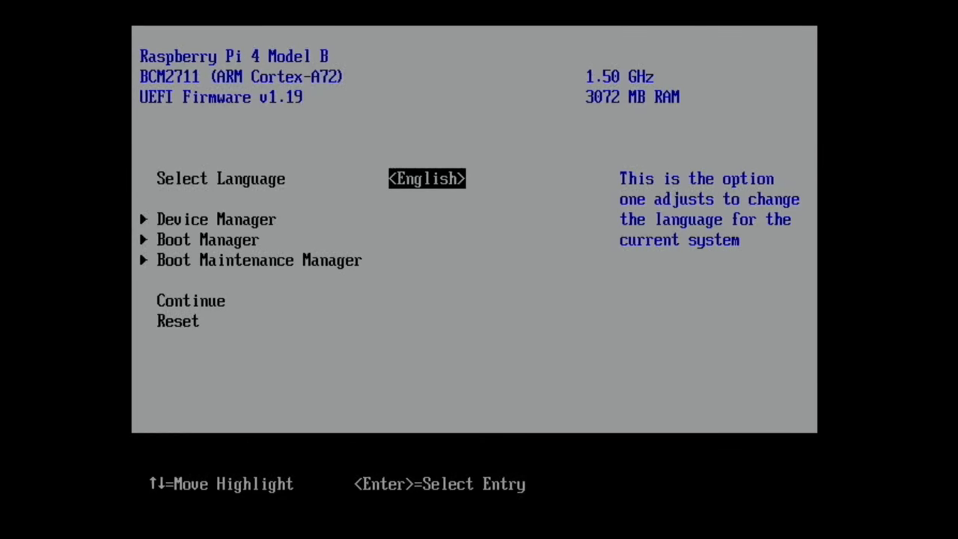
- In Raspberry Pi Configuration's display settings, enable Virtual 720p and disable Native resolution
key(Down)
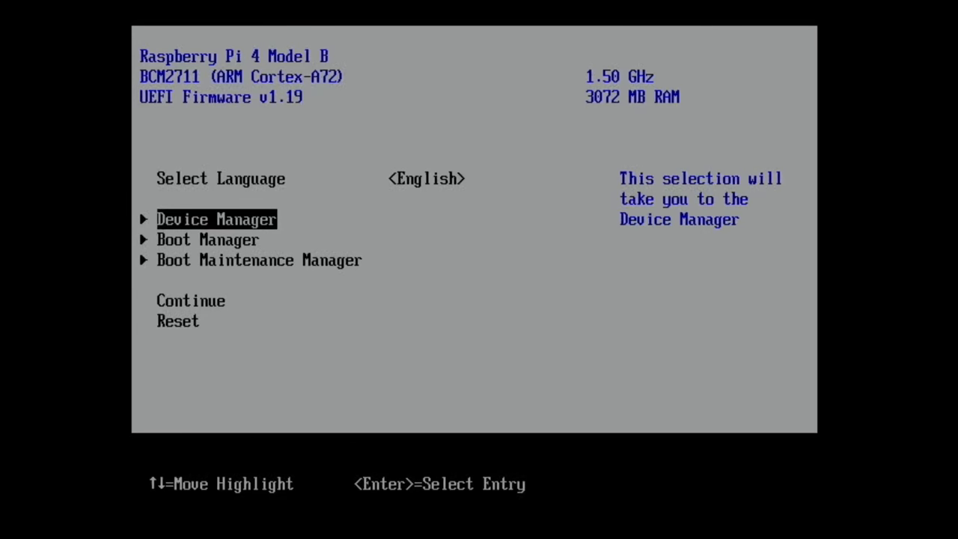
key(Return)
key(Down)
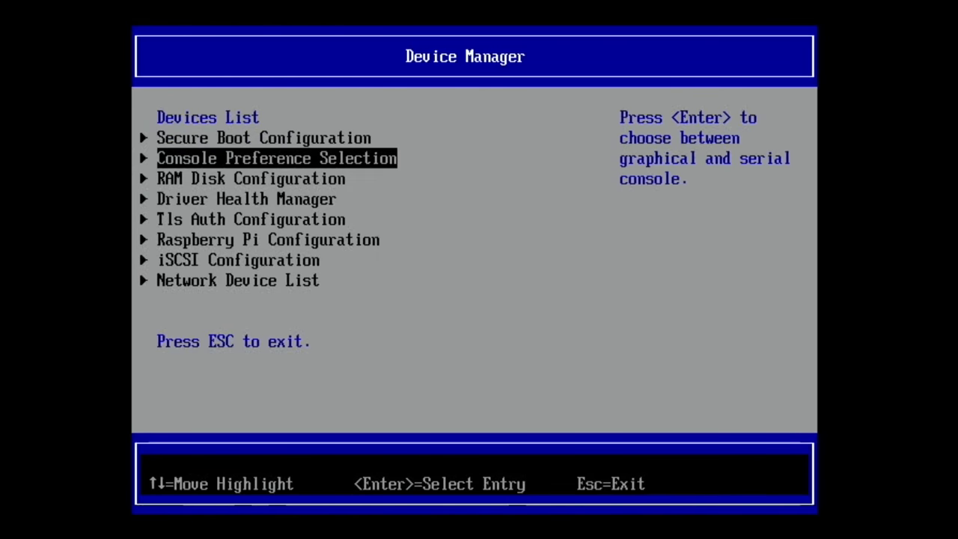
key(Down)
key(Down)
key(Down)
key(Down)
key(Return)
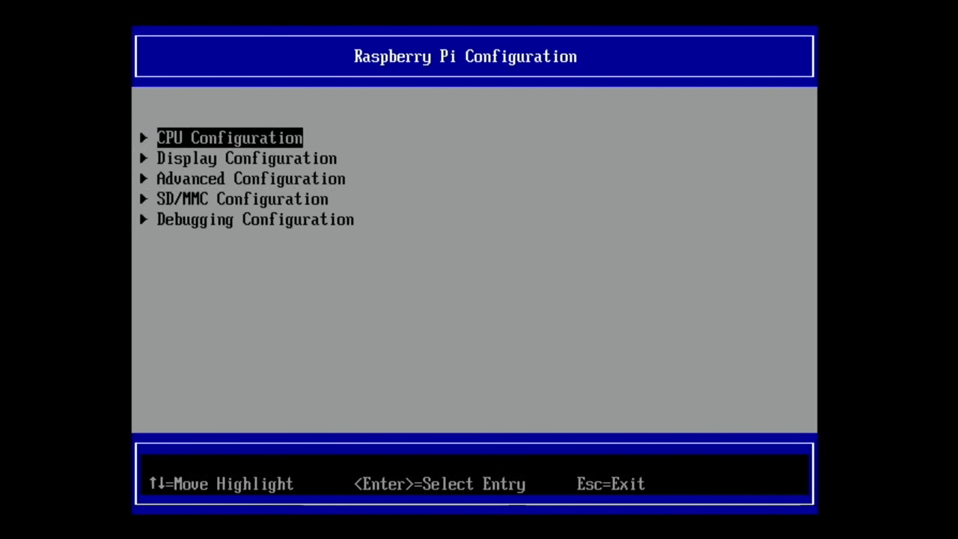
key(Down)
key(Return)
key(Down)
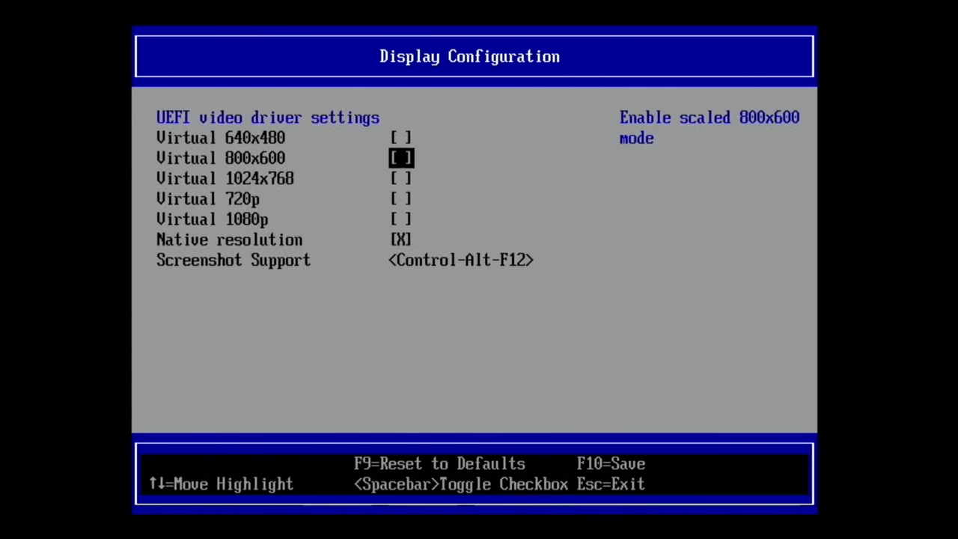
key(Down)
key(Down)
key(space)
key(Down)
key(Down)
key(space)
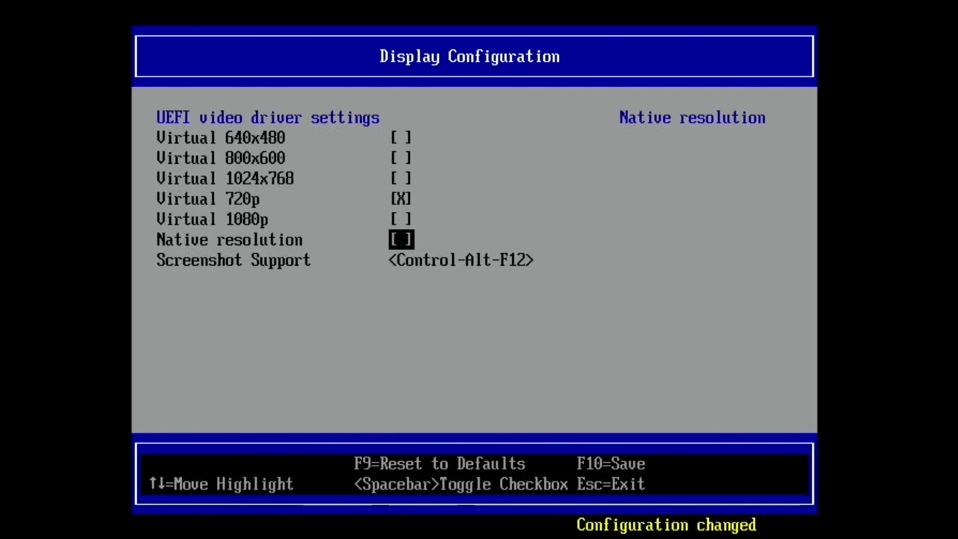
key(Down)
key(Escape)
key(Down)
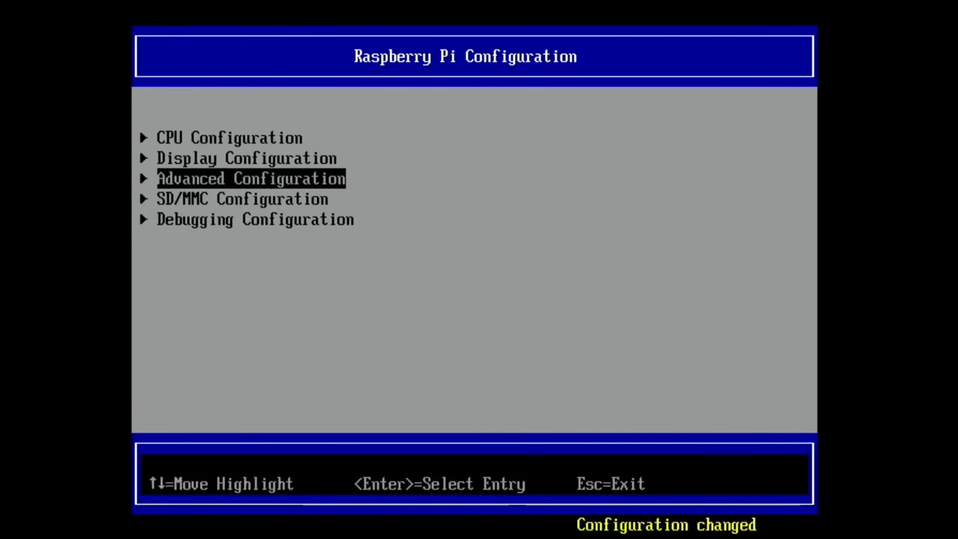
- Set Limit RAM to 3 GB to Disabled, save the firmware changes and continue booting
key(Return)
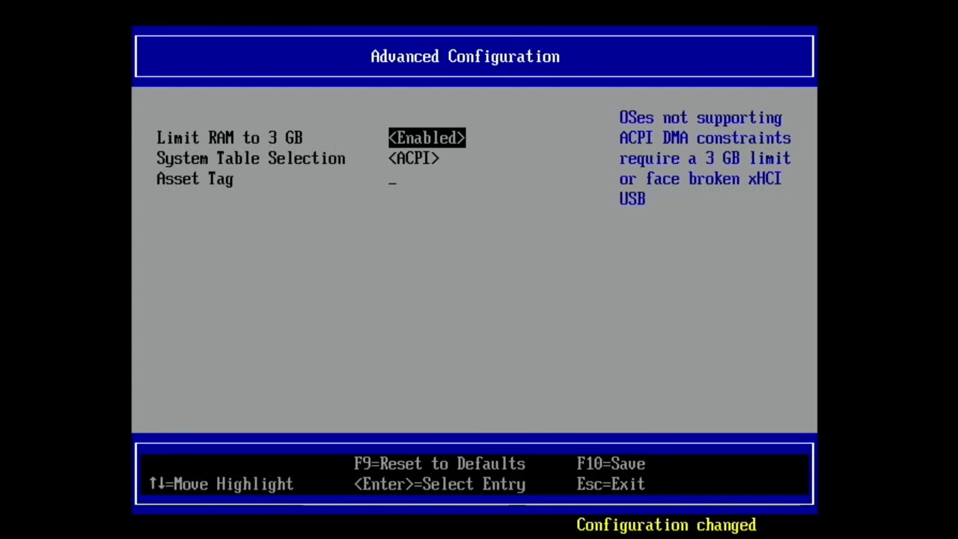
key(Return)
key(Up)
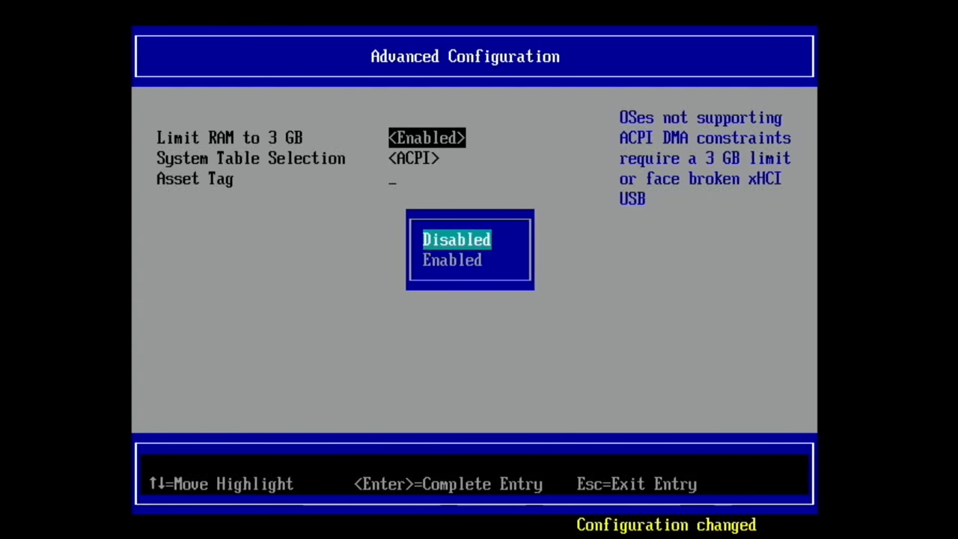
key(Return)
key(Escape)
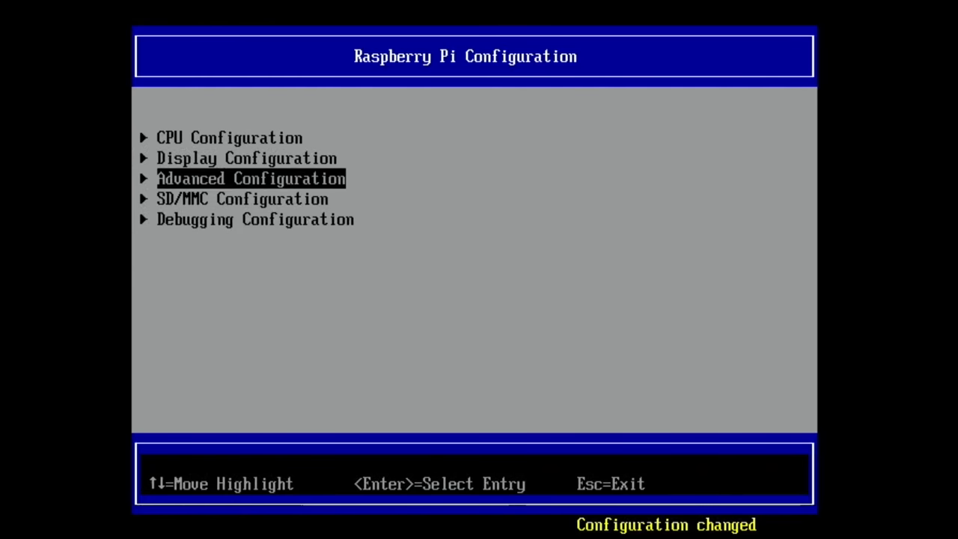
key(Escape)
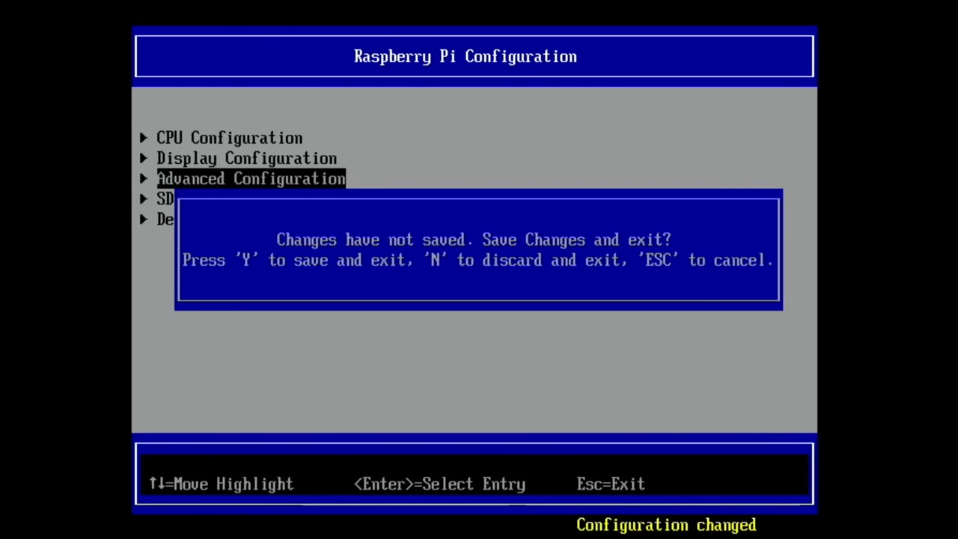
key(y)
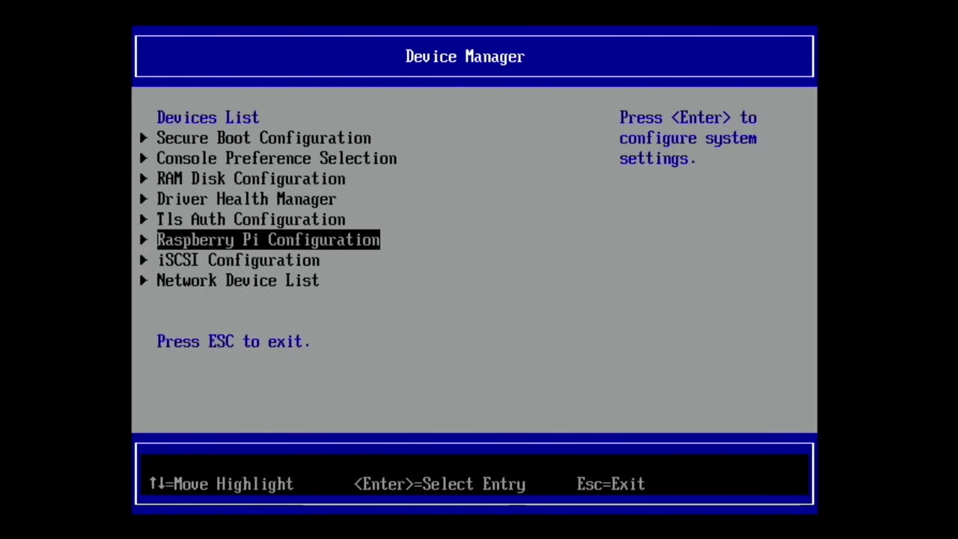
key(Escape)
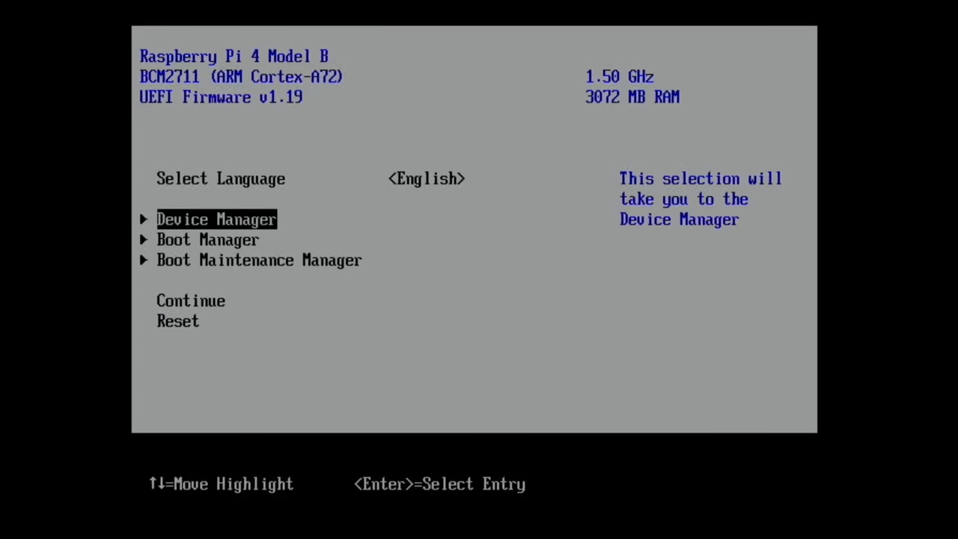
key(Down)
key(Down)
key(Down)
key(Return)
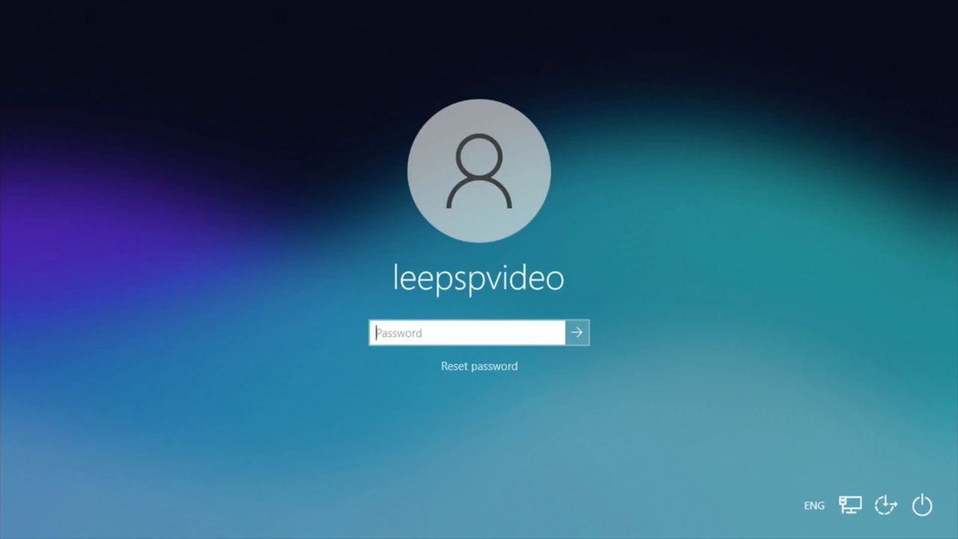
text(******)
text(**)
text(***)
- Submit the password to sign in to the Windows 10 ARM desktop
key(Return)
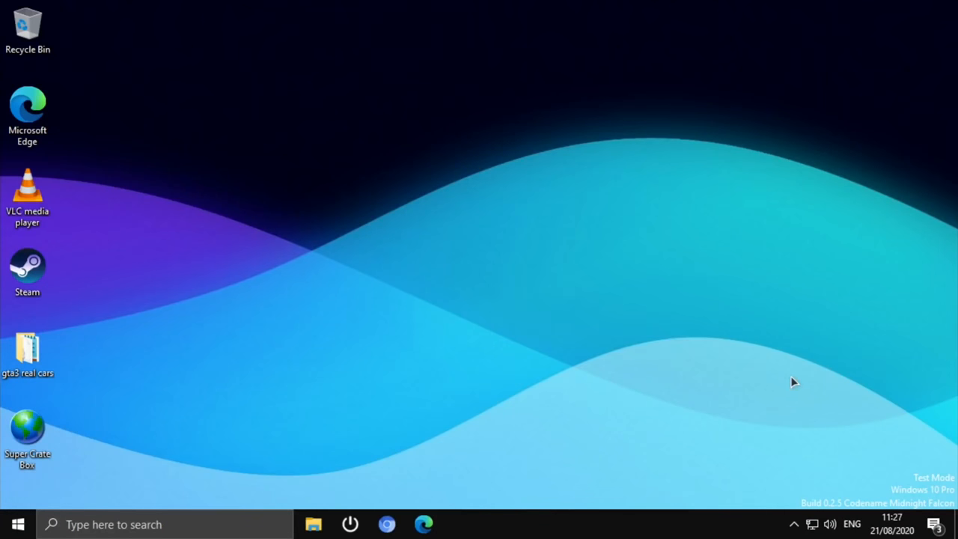
click(936, 526)
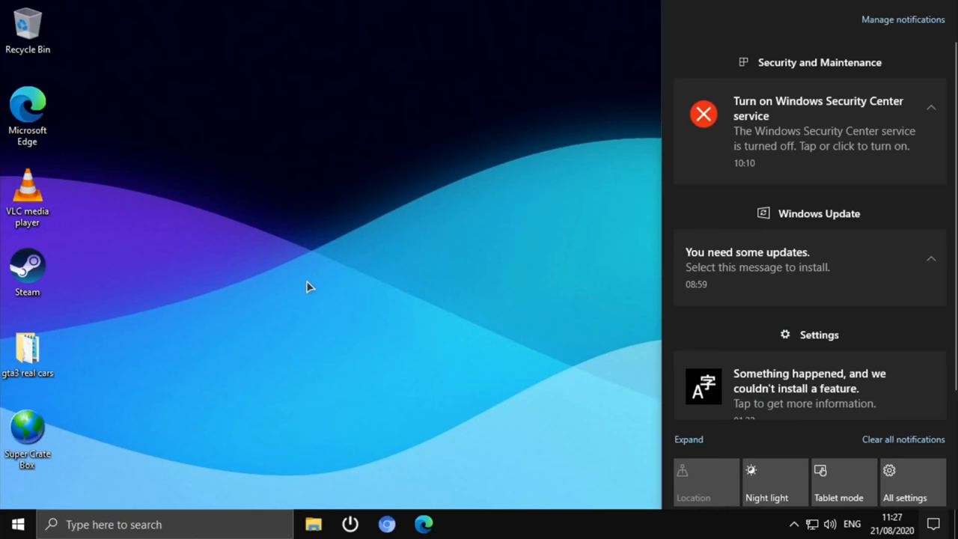
click(18, 524)
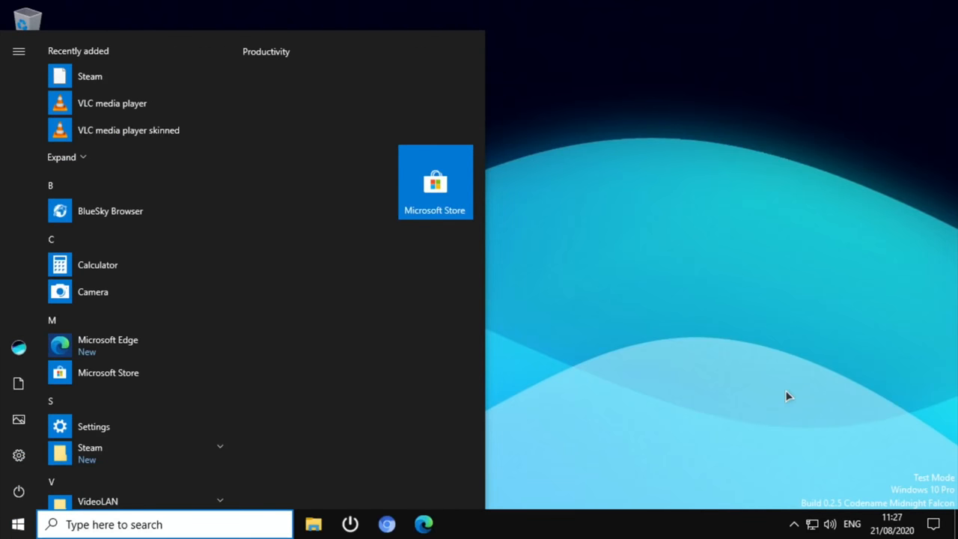
click(794, 524)
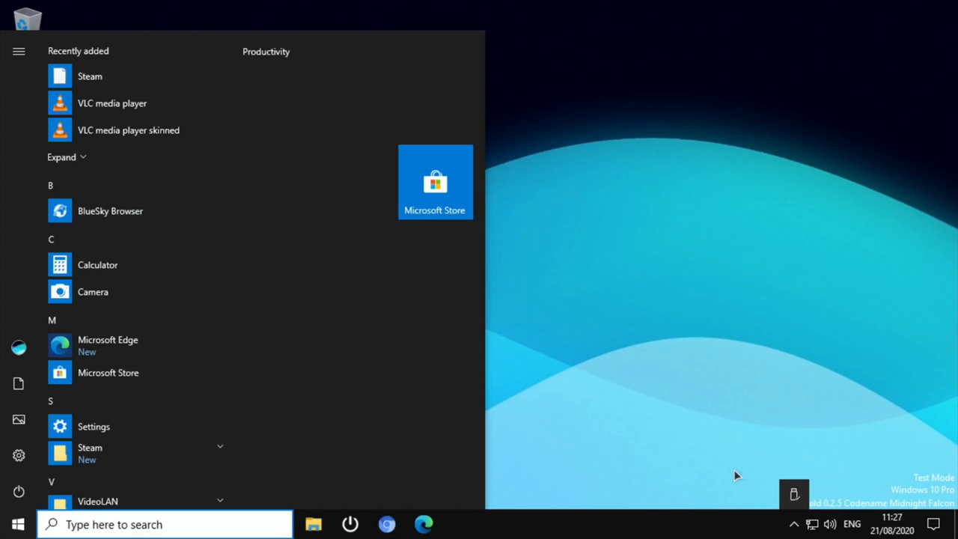
click(714, 438)
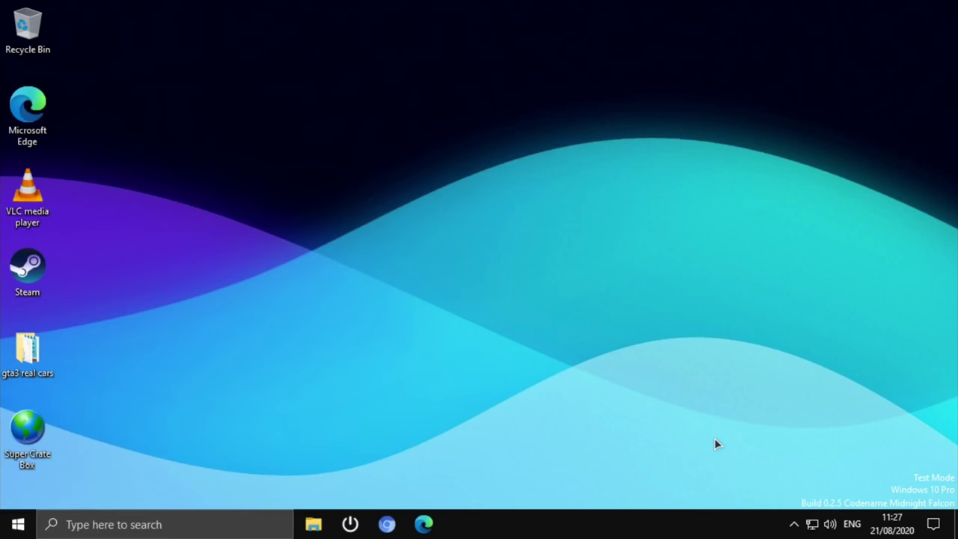
click(34, 271)
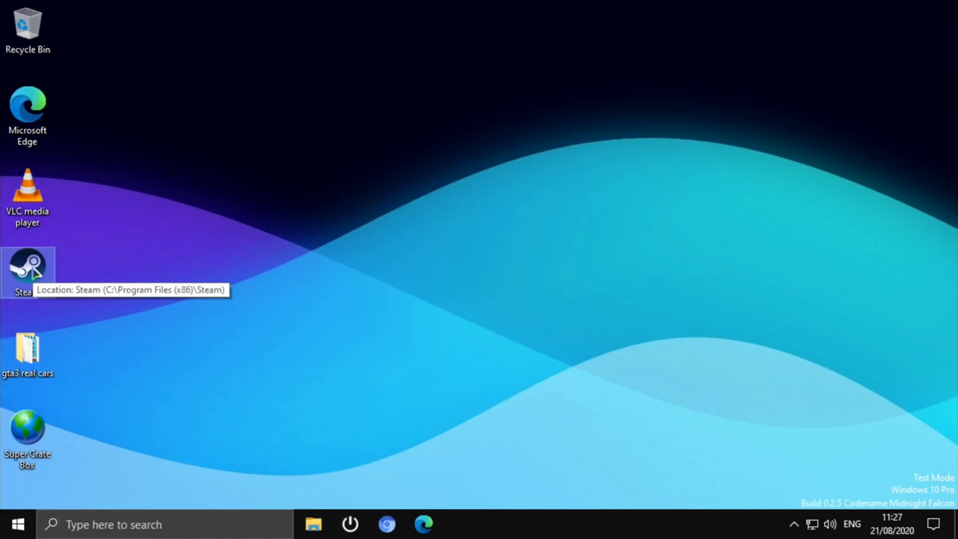
- Launch Steam and sign in with the password and Steam Guard code
double_click(34, 271)
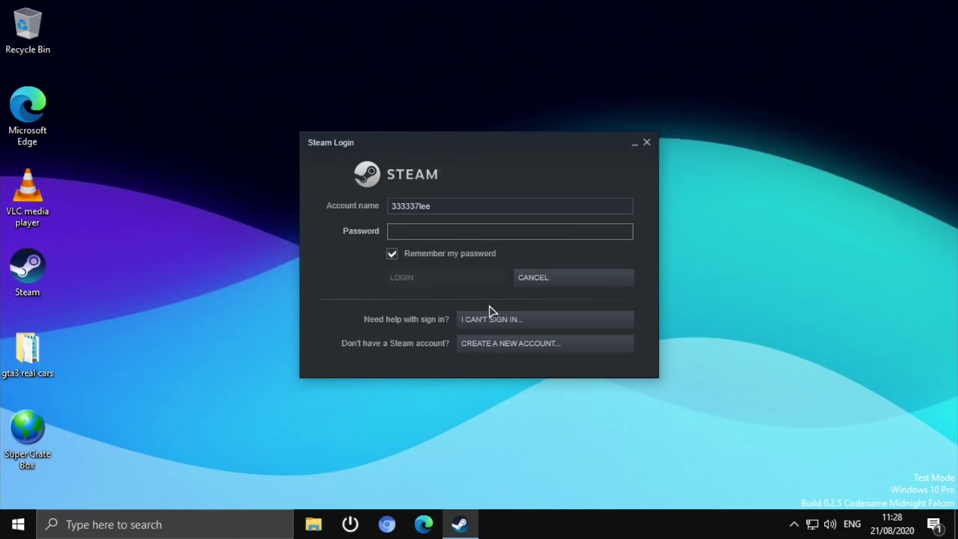
text(•)
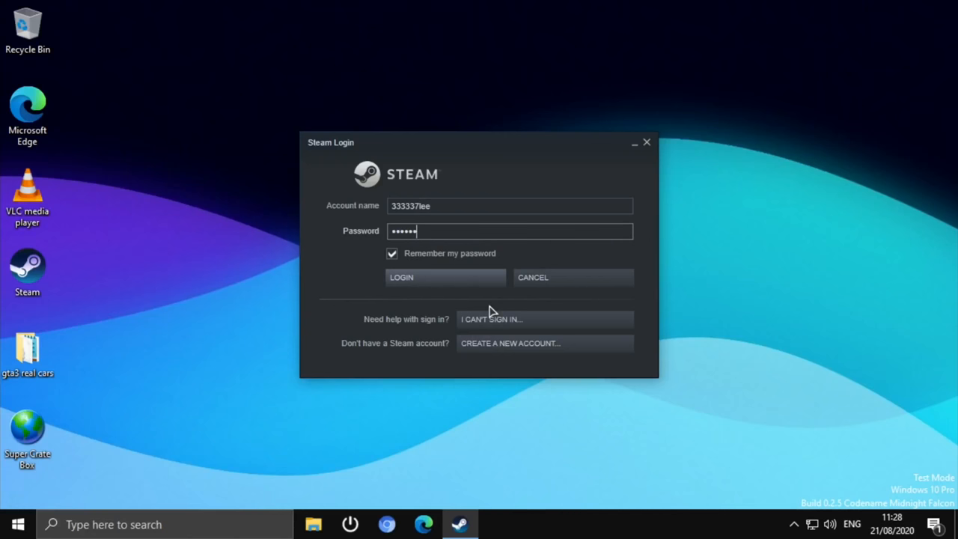
key(Return)
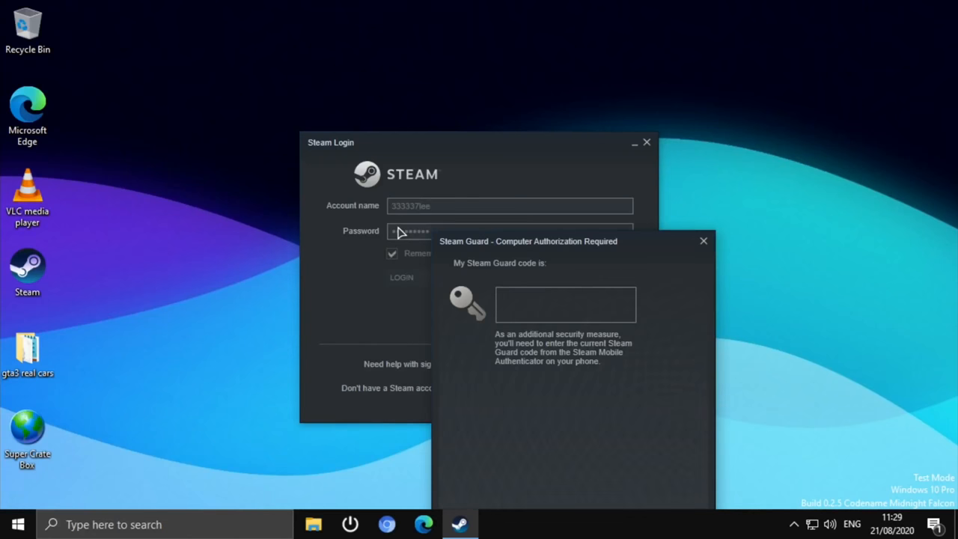
text(TXM9)
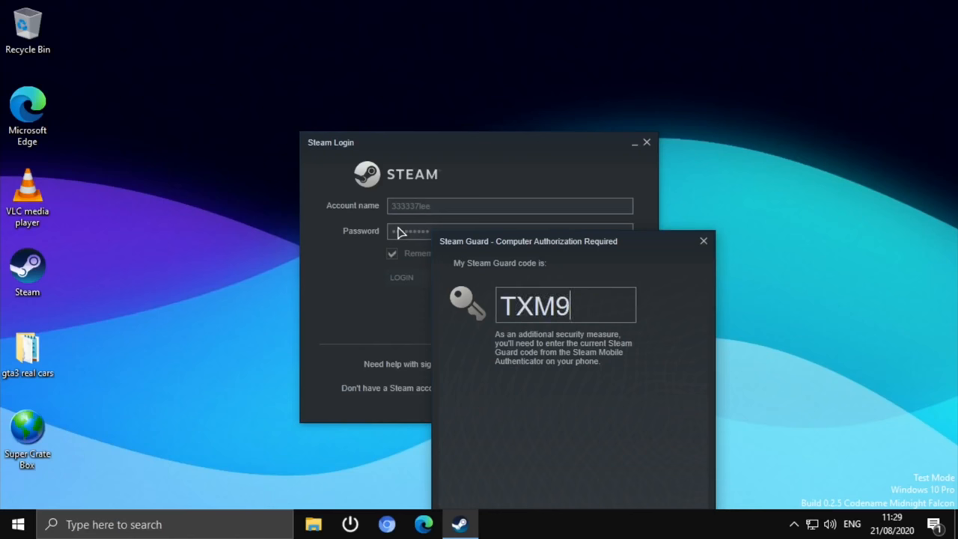
text(X)
key(Return)
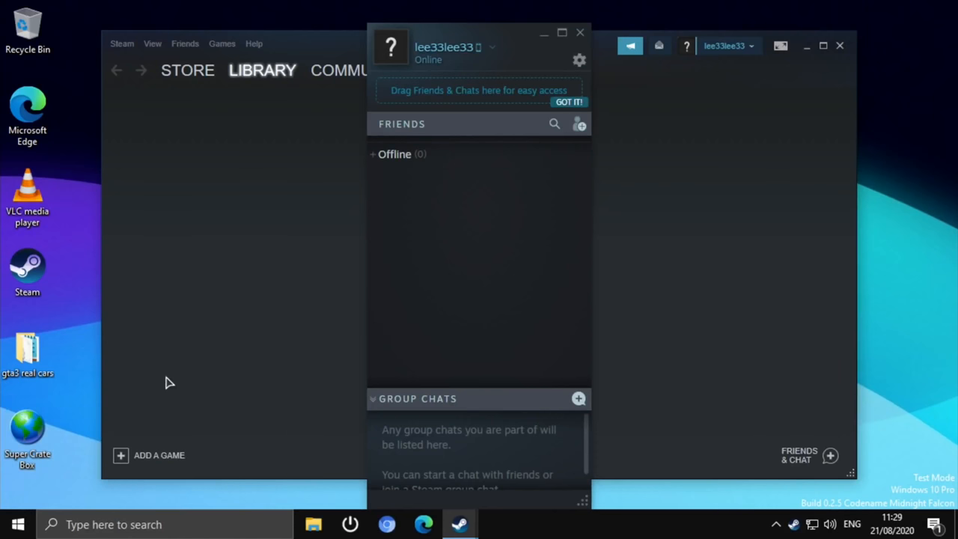
- Close the friends list, browse the library's Games filter, then close Steam
click(581, 35)
mouse_move(188, 71)
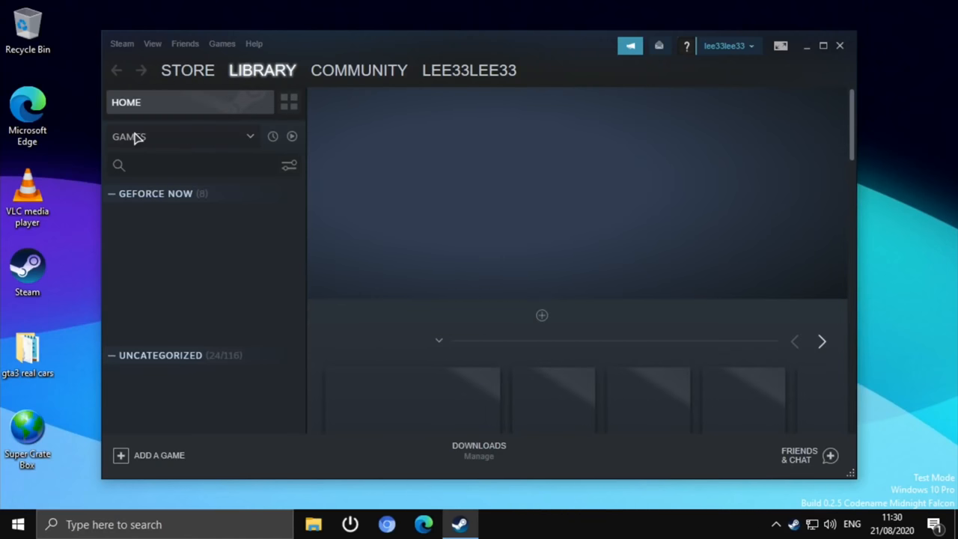
click(252, 139)
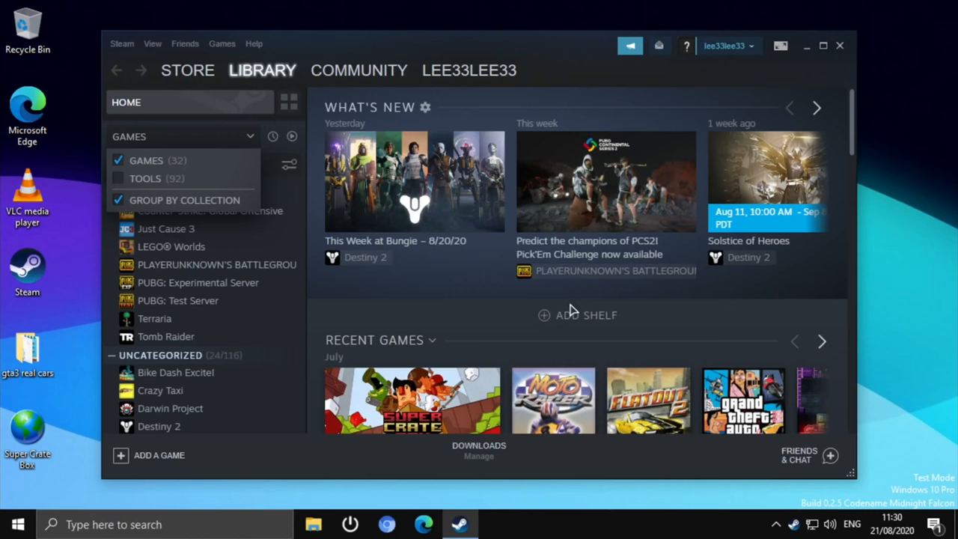
click(488, 309)
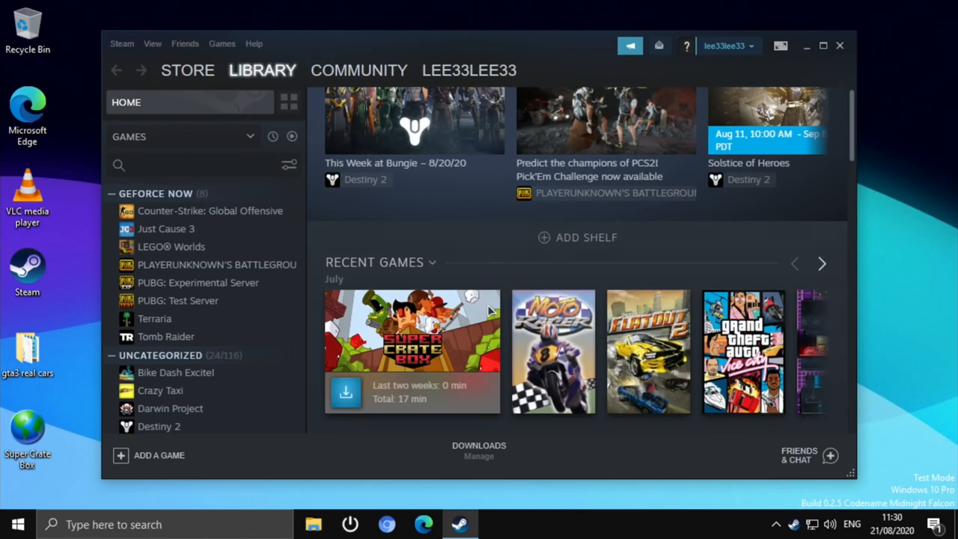
scroll(488, 309, down, 5)
scroll(488, 309, down, 5)
scroll(488, 309, down, 5)
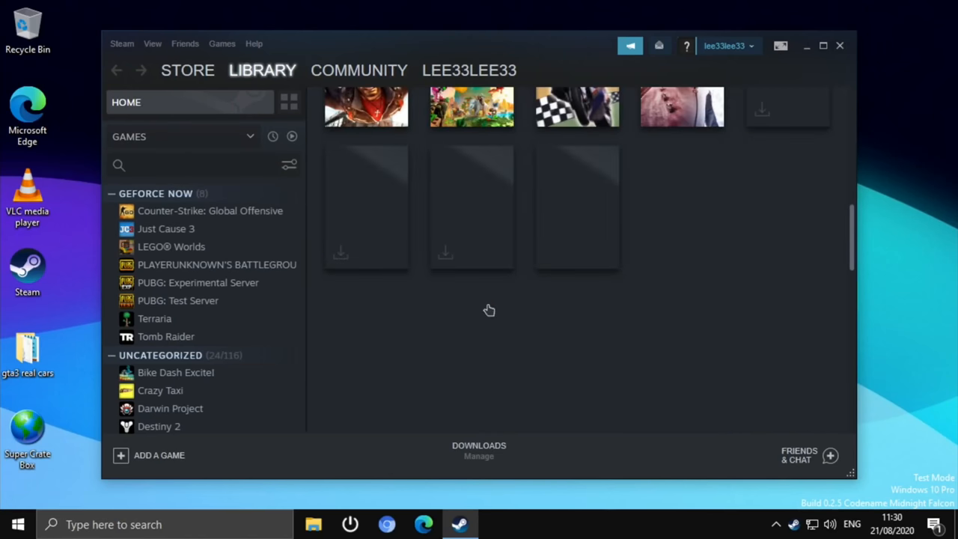
scroll(488, 309, down, 5)
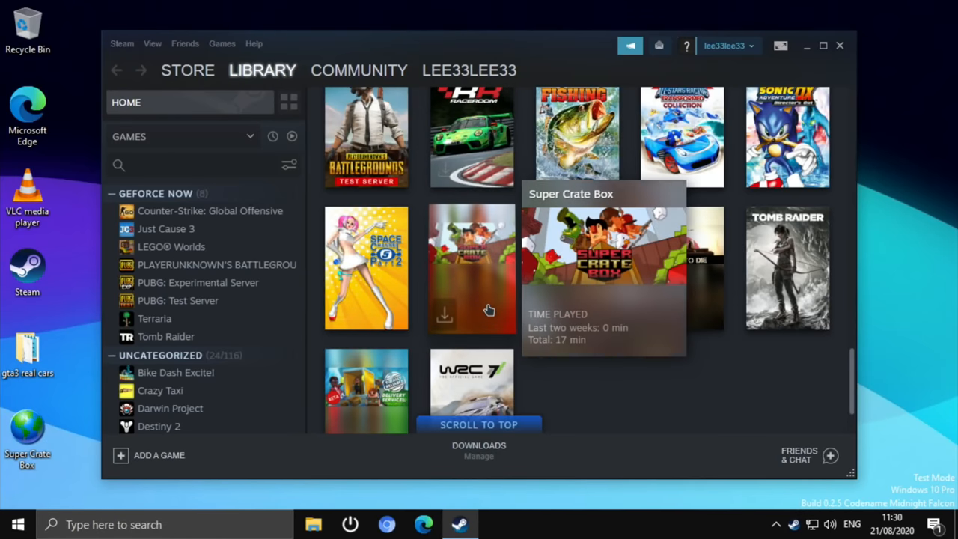
scroll(488, 309, up, 5)
scroll(488, 309, up, 5)
scroll(488, 309, down, 2)
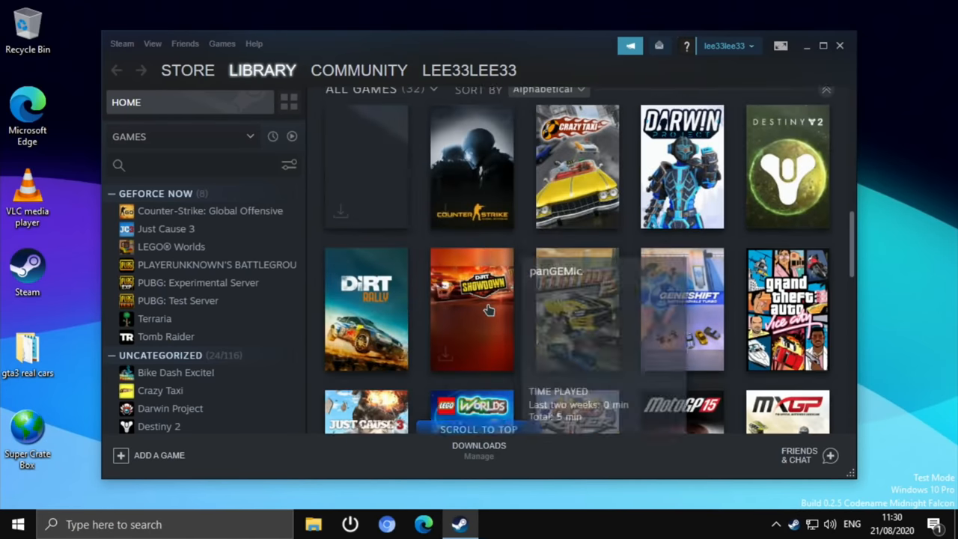
scroll(487, 309, up, 1)
scroll(487, 309, down, 5)
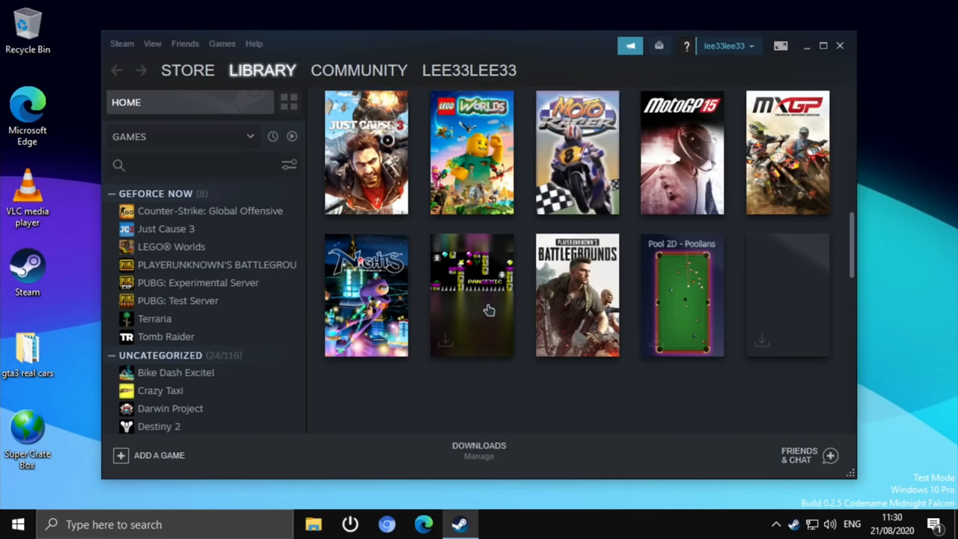
scroll(488, 309, down, 5)
scroll(487, 309, down, 3)
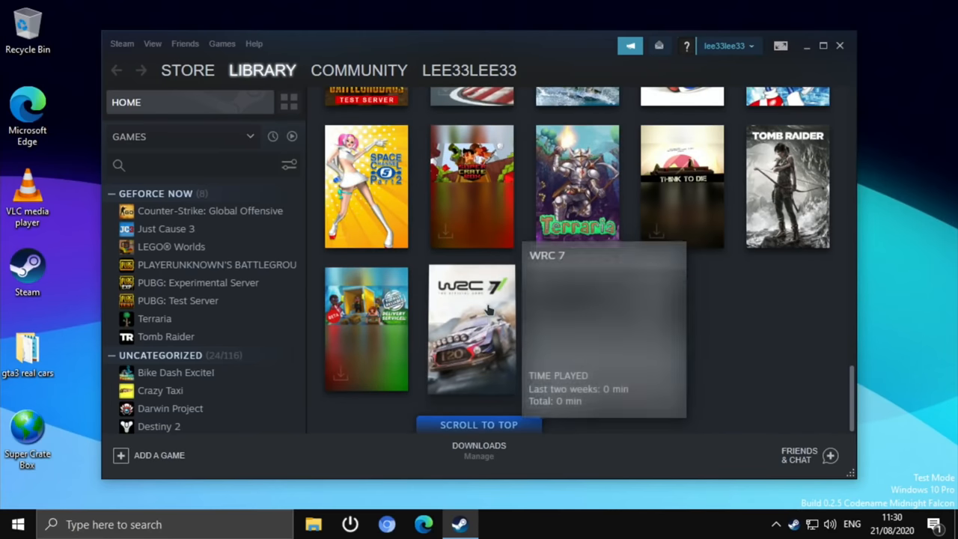
scroll(487, 309, up, 5)
scroll(488, 309, up, 5)
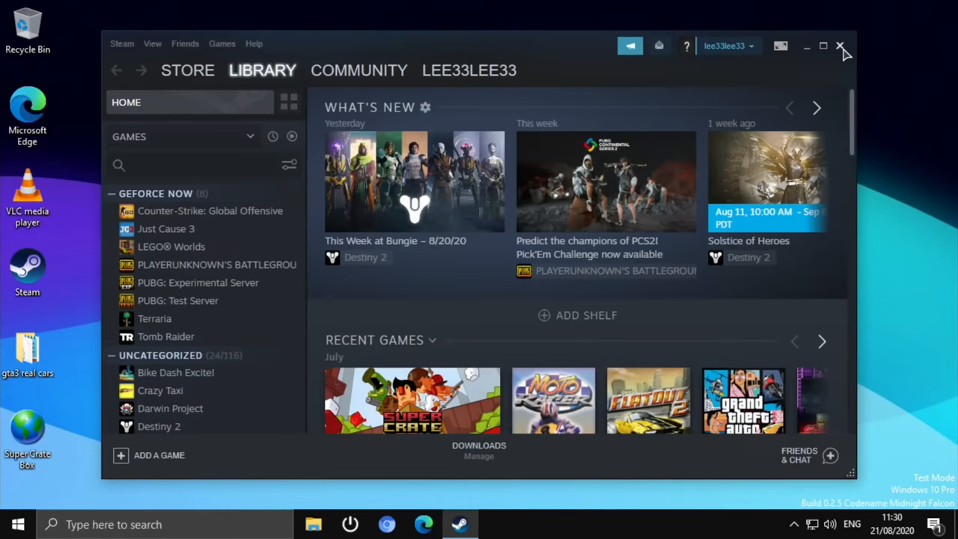
click(840, 45)
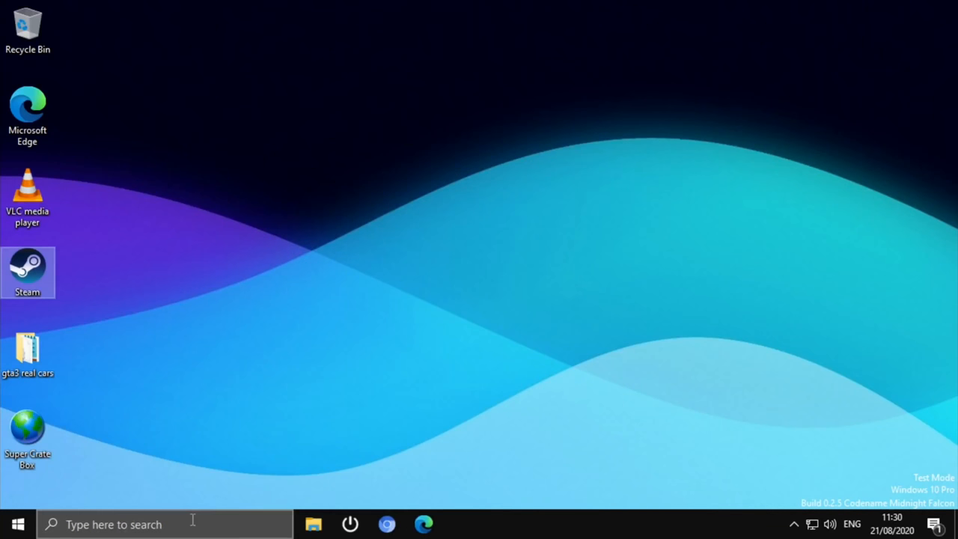
- Launch the Microsoft Store from Start and maximize its window
click(18, 524)
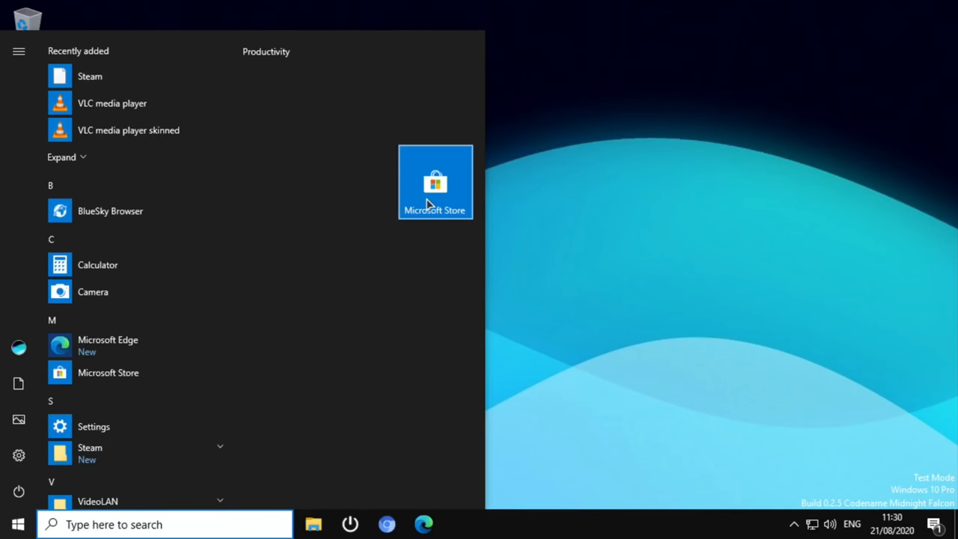
click(429, 202)
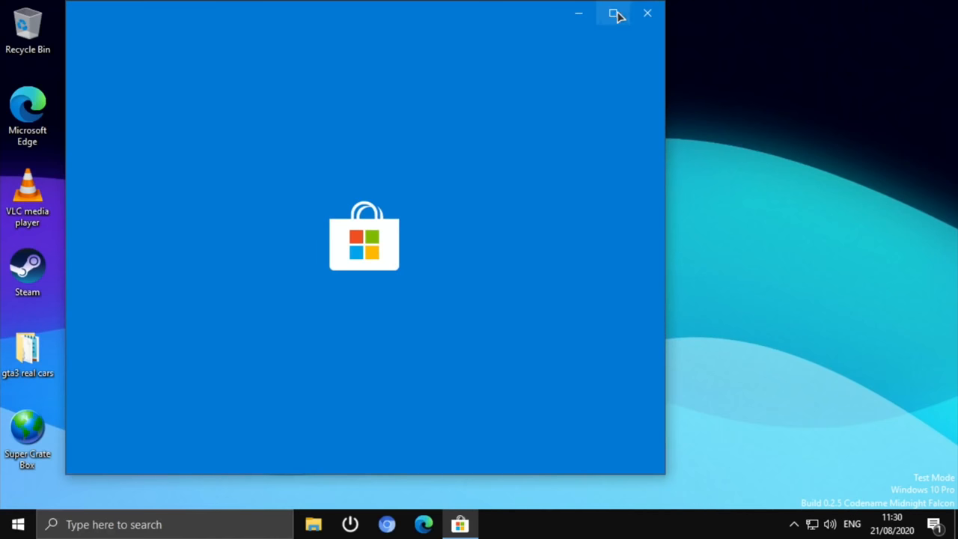
click(613, 13)
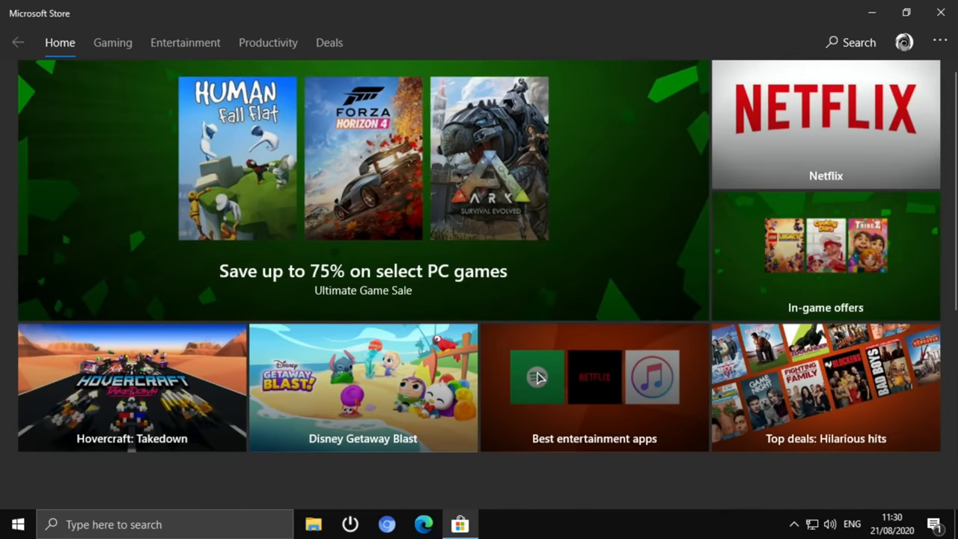
scroll(538, 378, down, 4)
scroll(538, 378, down, 2)
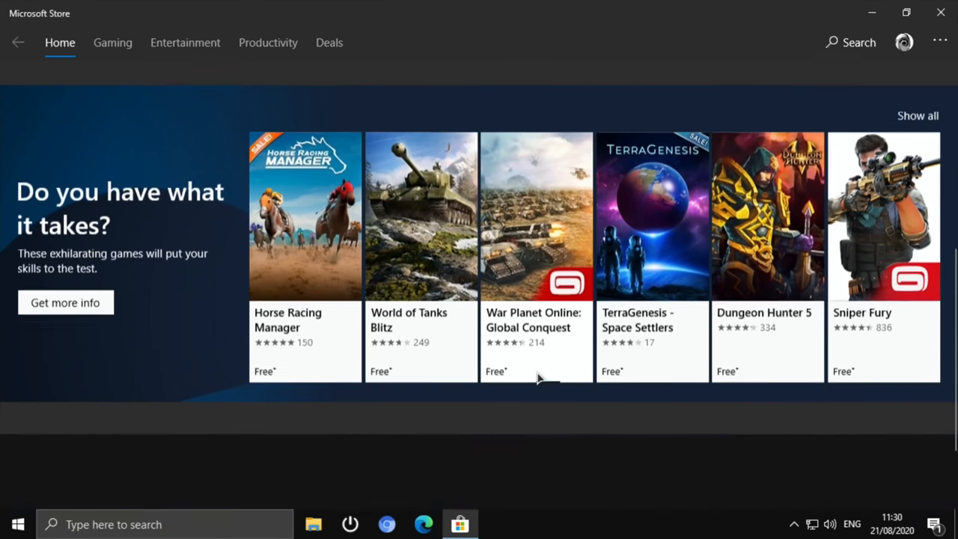
scroll(539, 378, down, 4)
scroll(539, 378, down, 2)
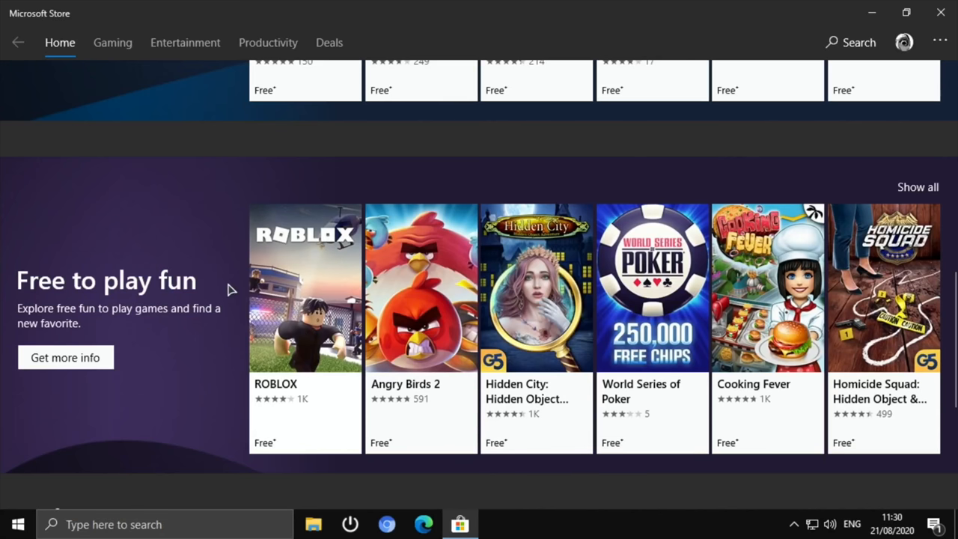
- Open the ROBLOX page in the Store and play its trailer video
click(301, 283)
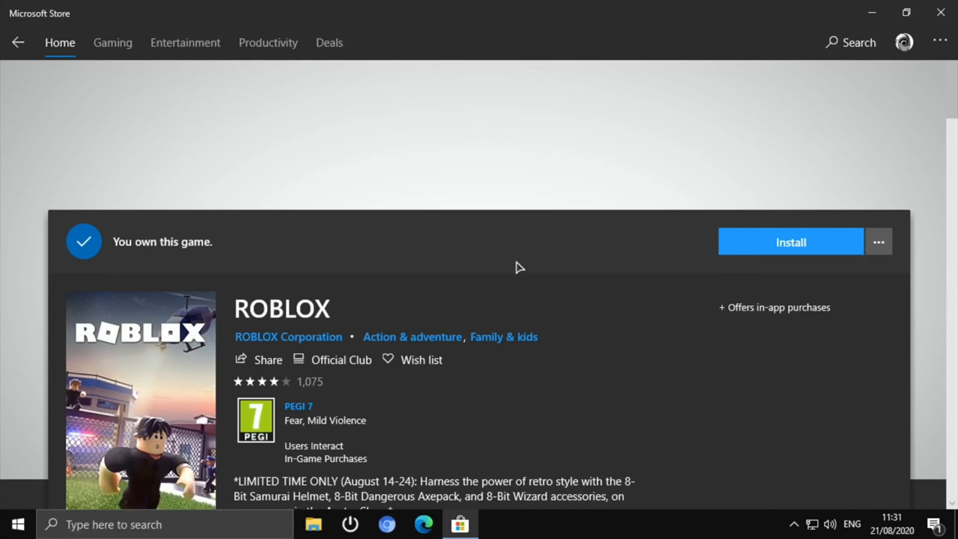
scroll(520, 267, down, 3)
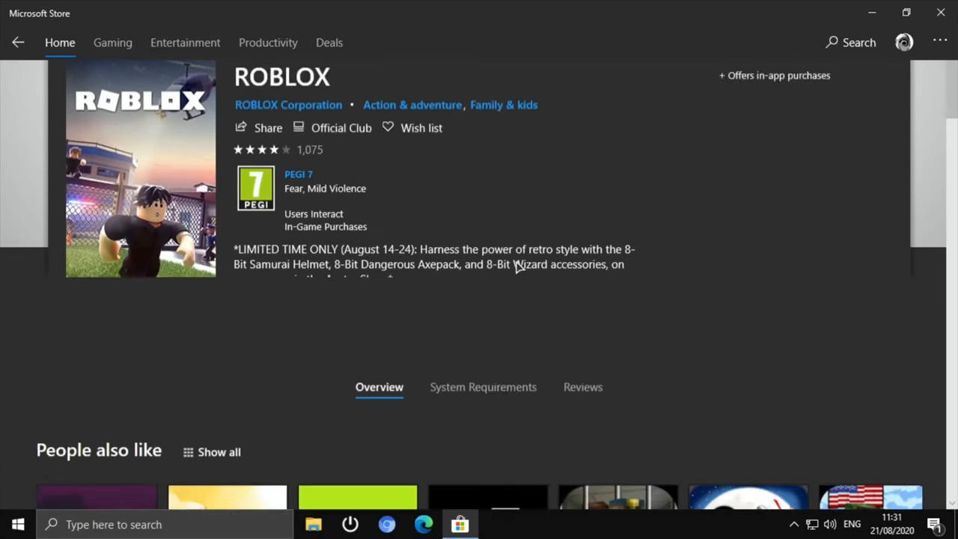
scroll(520, 267, down, 2)
scroll(520, 267, up, 3)
scroll(520, 267, up, 2)
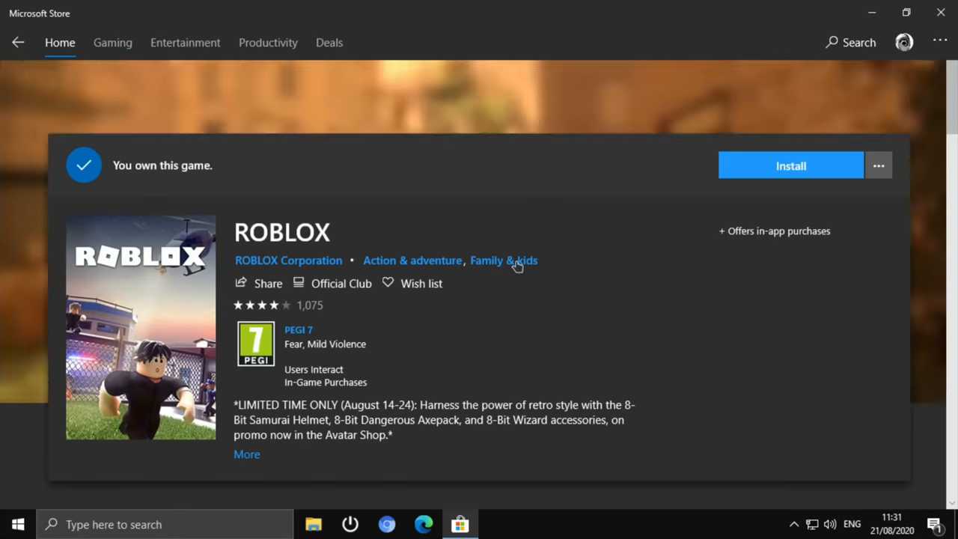
scroll(520, 267, down, 1)
scroll(520, 267, up, 3)
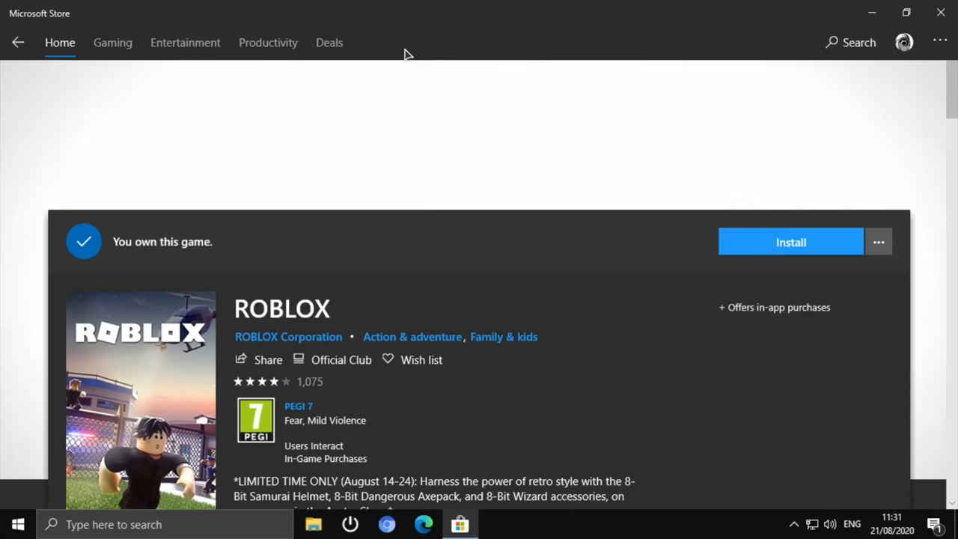
scroll(408, 173, down, 5)
scroll(408, 173, down, 5)
scroll(408, 173, down, 4)
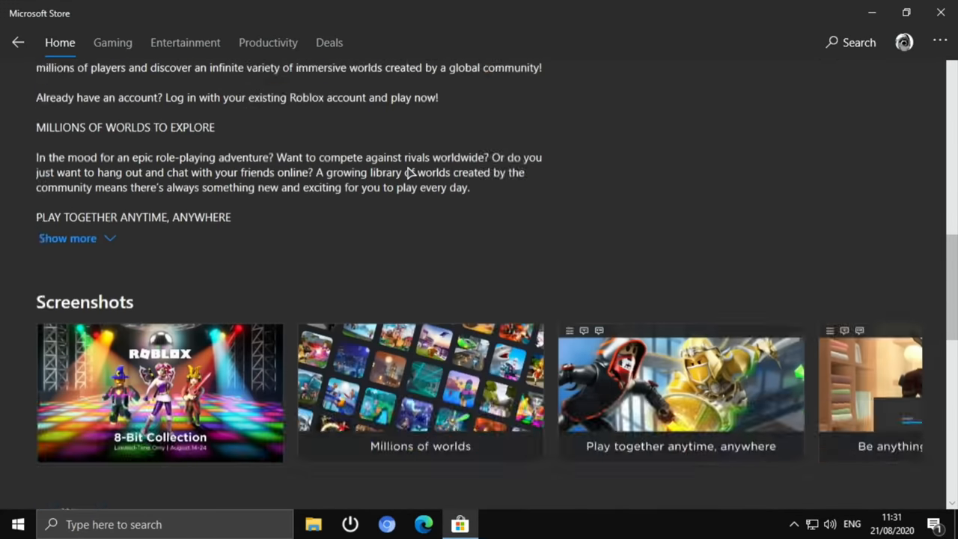
scroll(408, 173, down, 4)
scroll(407, 173, down, 5)
scroll(407, 173, up, 5)
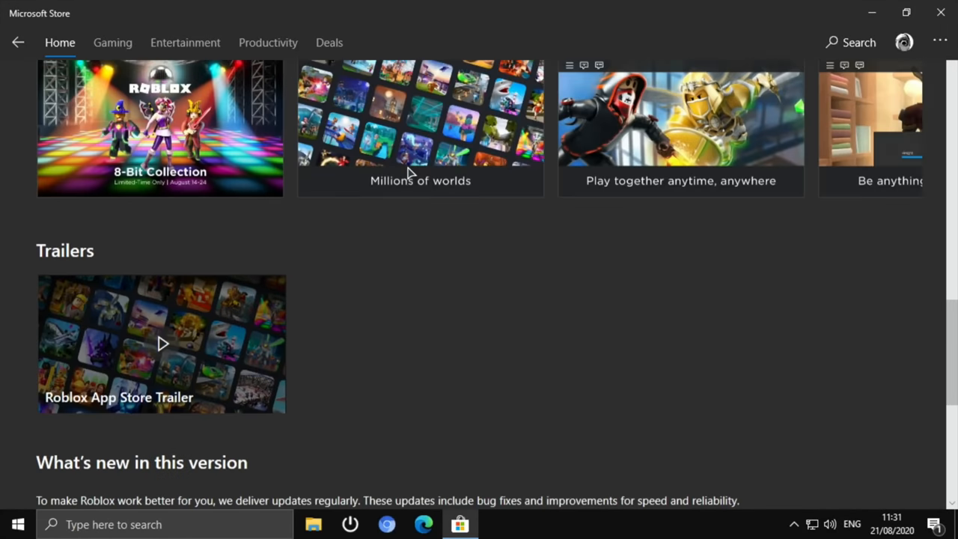
scroll(408, 173, up, 1)
click(167, 354)
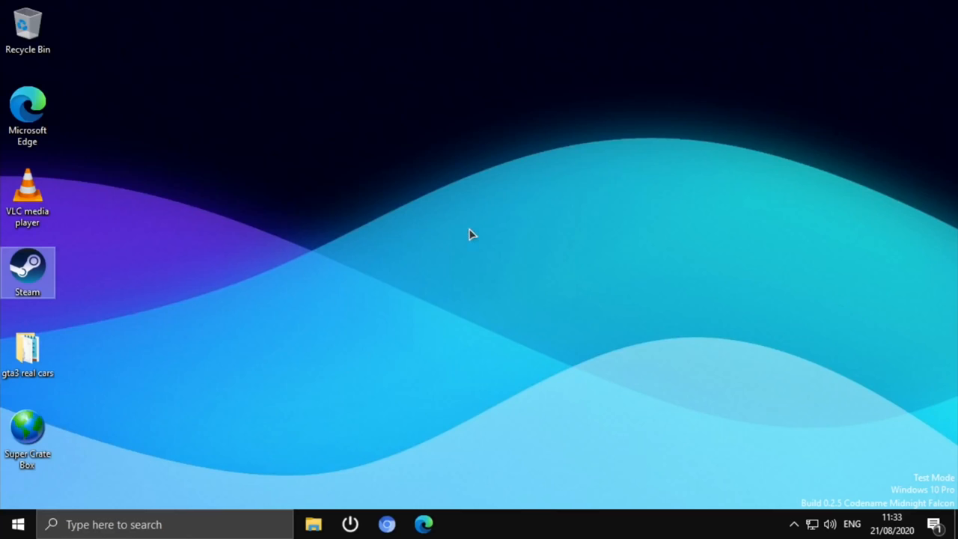
click(794, 528)
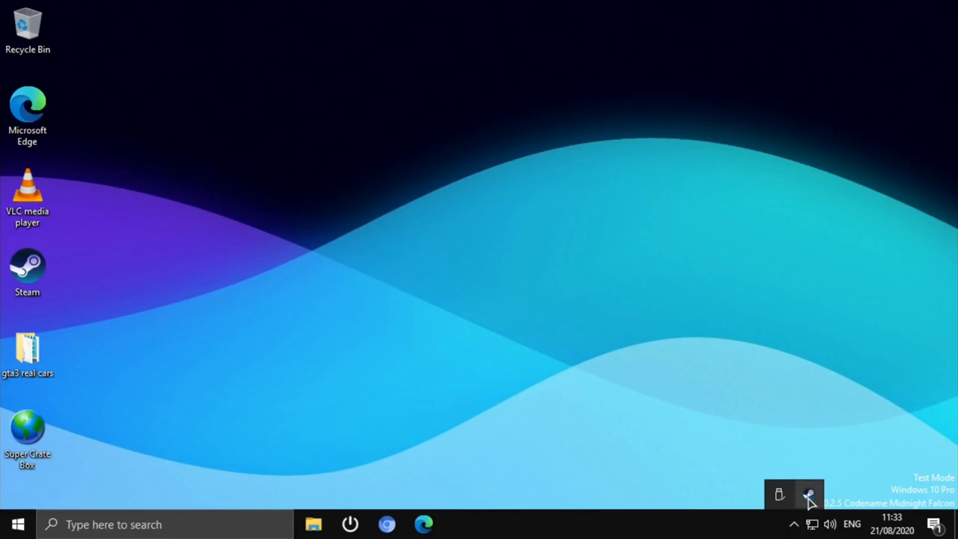
right_click(808, 495)
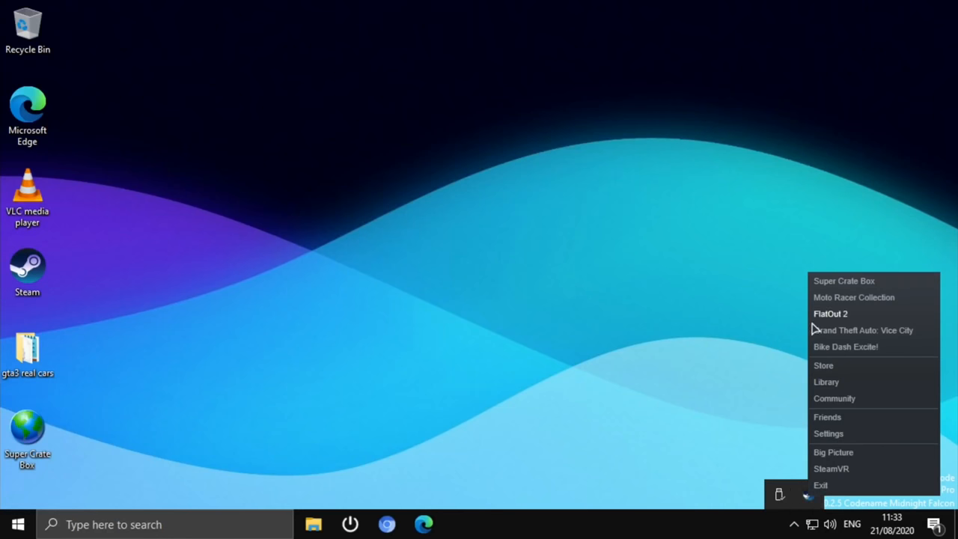
click(826, 286)
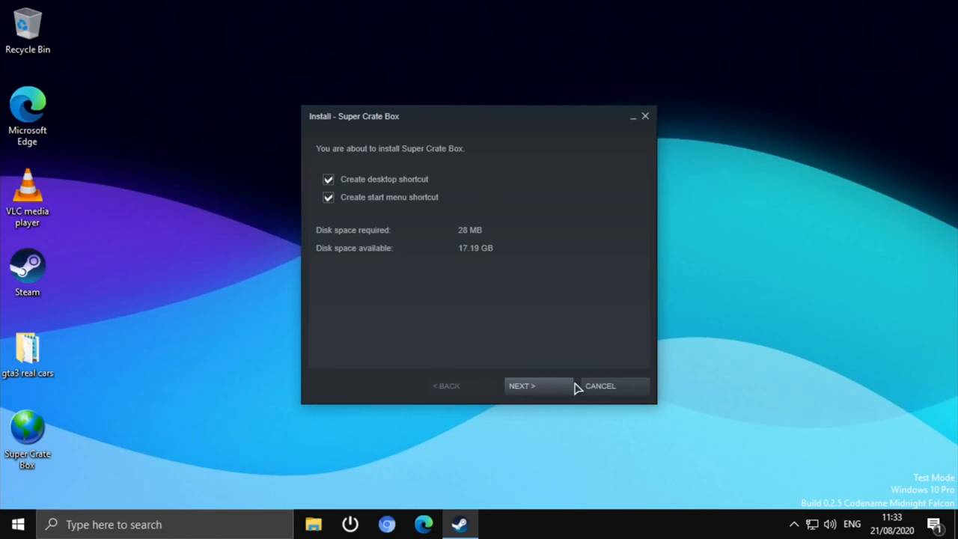
click(599, 385)
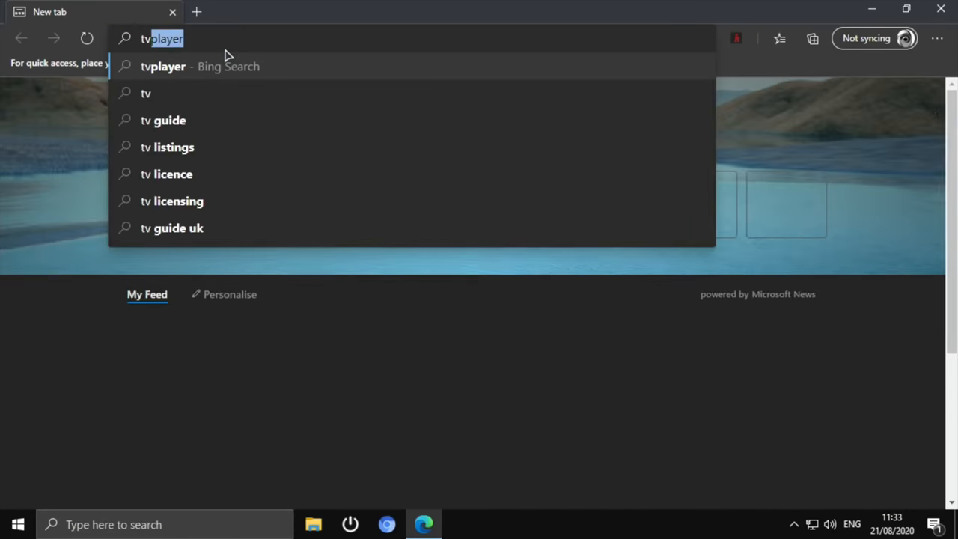
text(player)
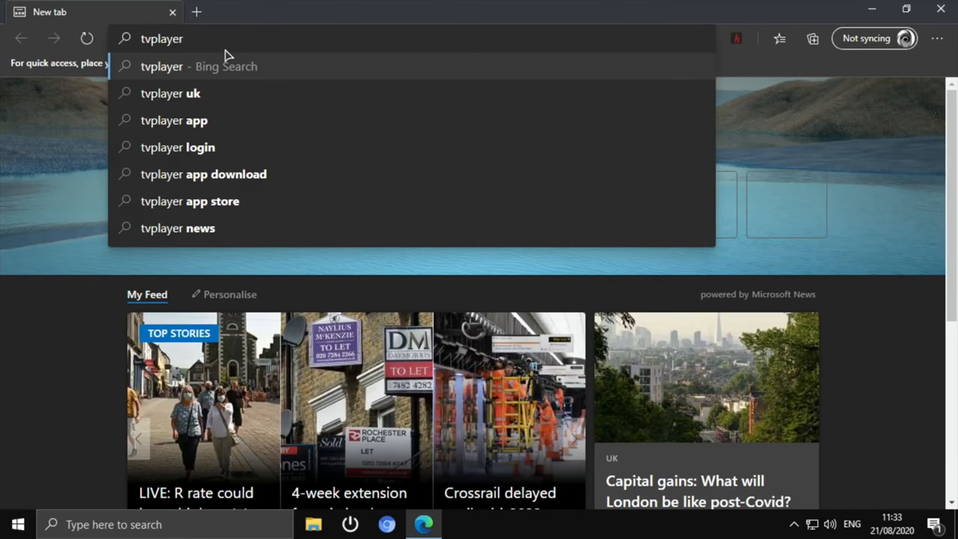
- Go to the tvplayer address in Edge to reach the TVPlayer UK site
key(Return)
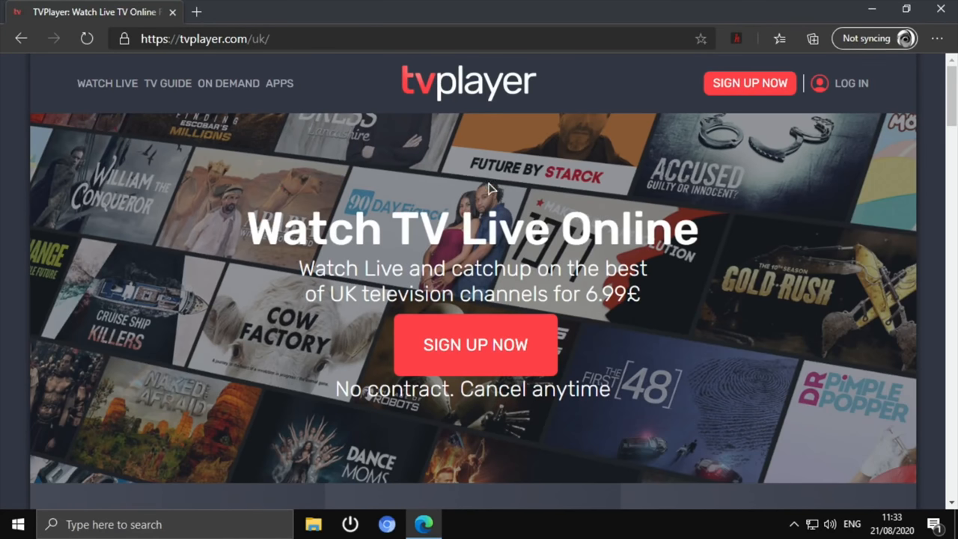
- Sign in to TVPlayer, accept the cookie notice and start streaming a live ITV channel
click(844, 86)
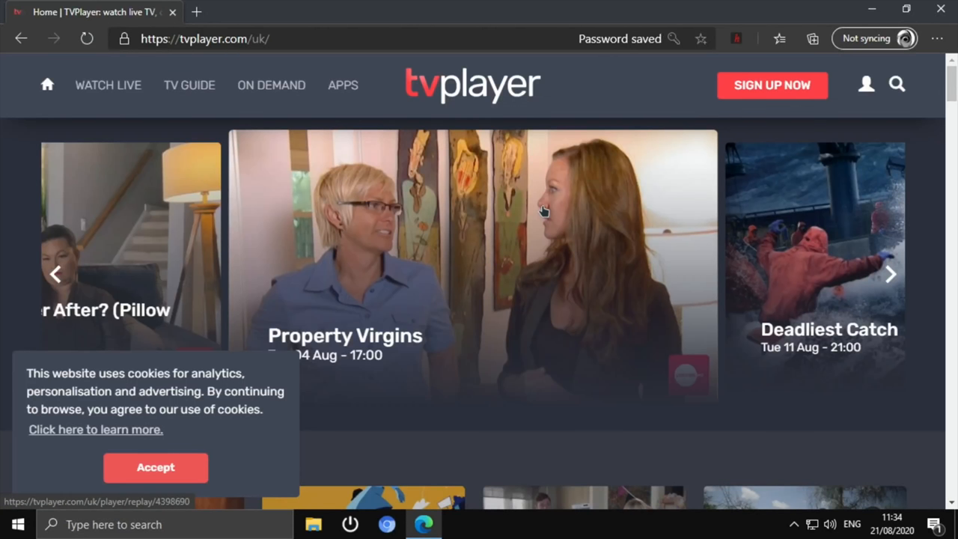
click(184, 470)
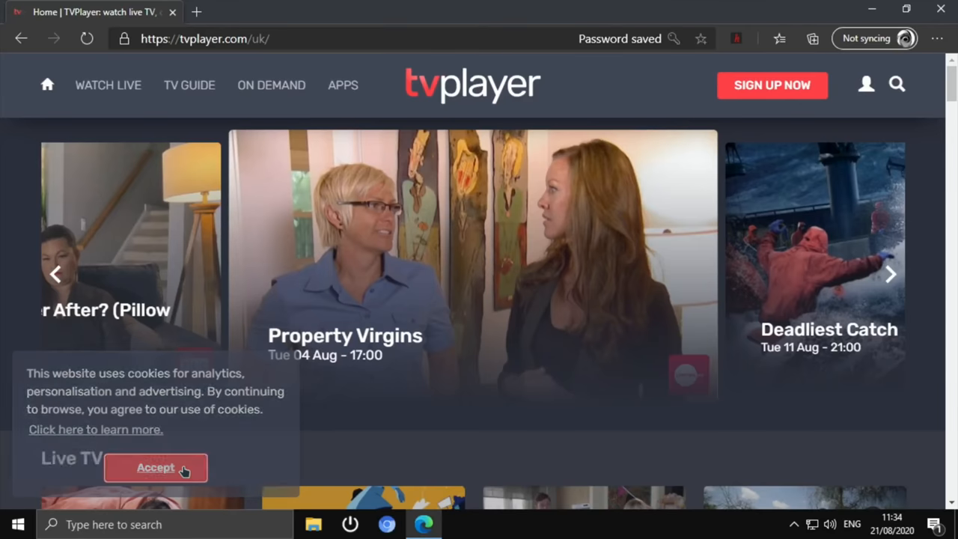
scroll(445, 301, down, 8)
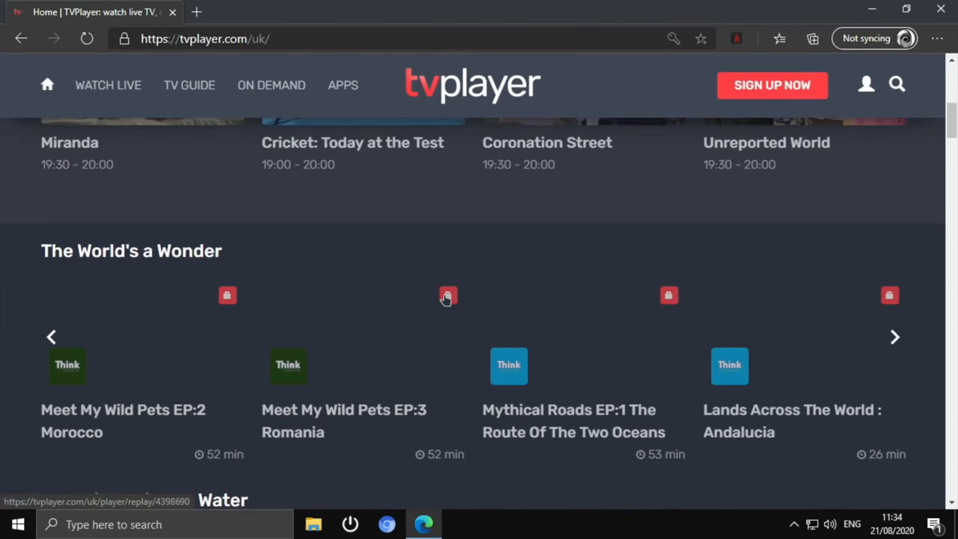
scroll(445, 300, up, 5)
click(359, 340)
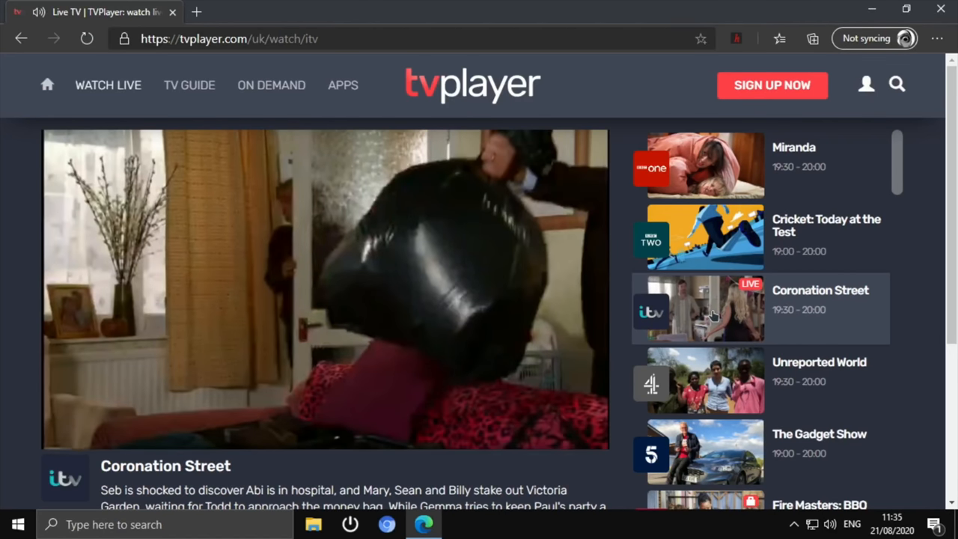
mouse_move(370, 249)
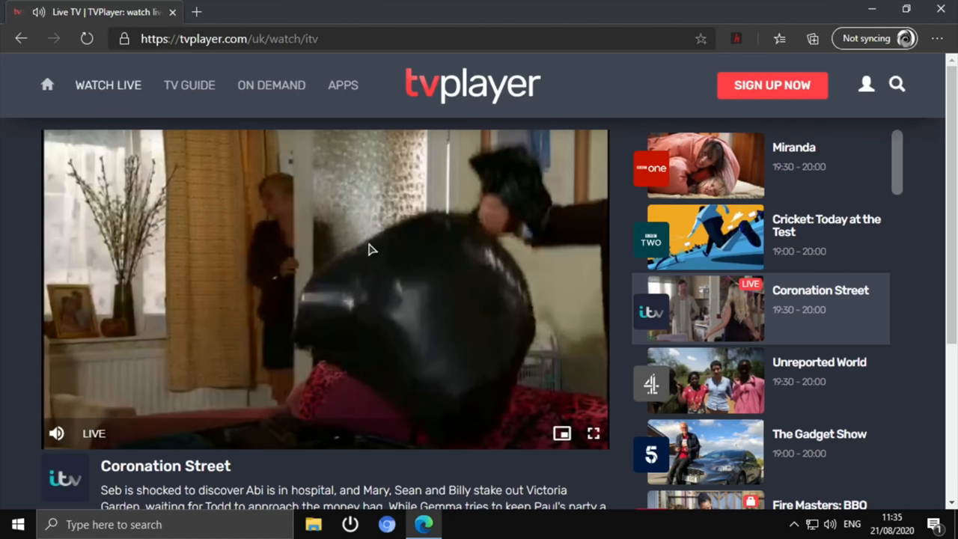
scroll(400, 297, down, 5)
scroll(401, 298, down, 1)
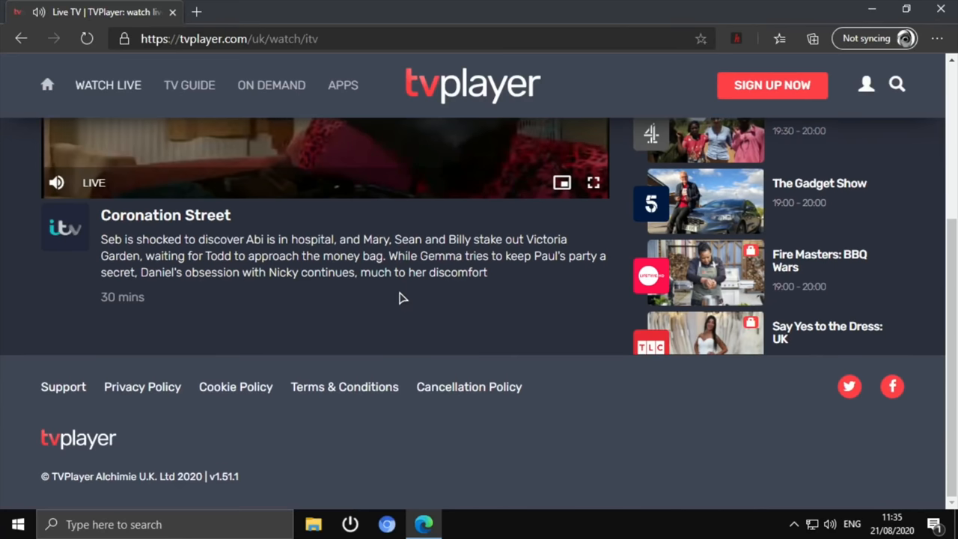
scroll(400, 297, up, 6)
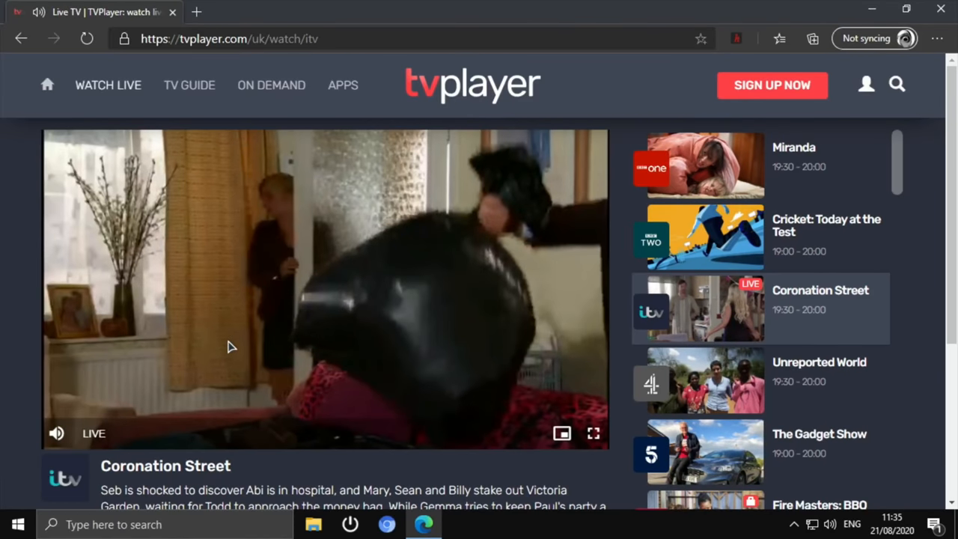
scroll(230, 346, down, 6)
scroll(230, 346, up, 6)
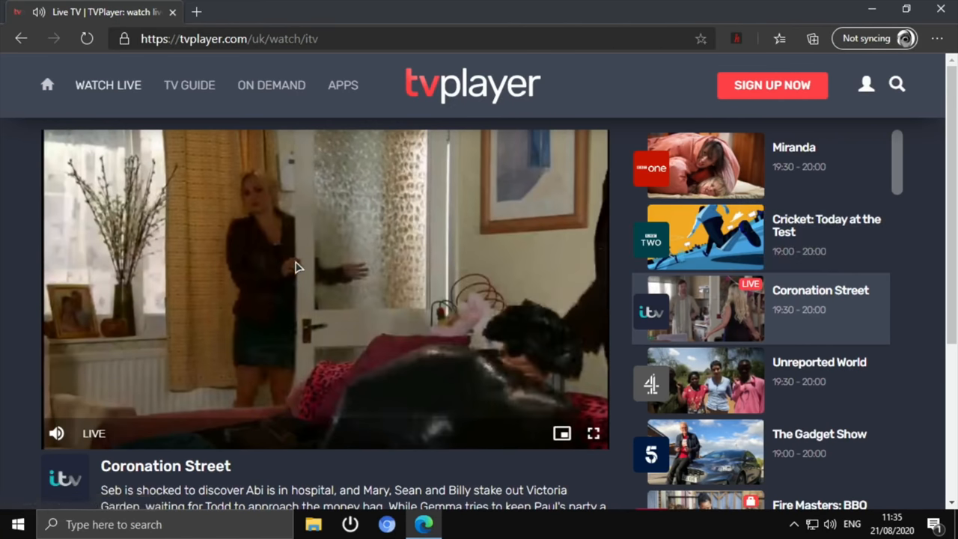
- Close the browser and start installing Super Crate Box from Steam's tray game list
click(941, 8)
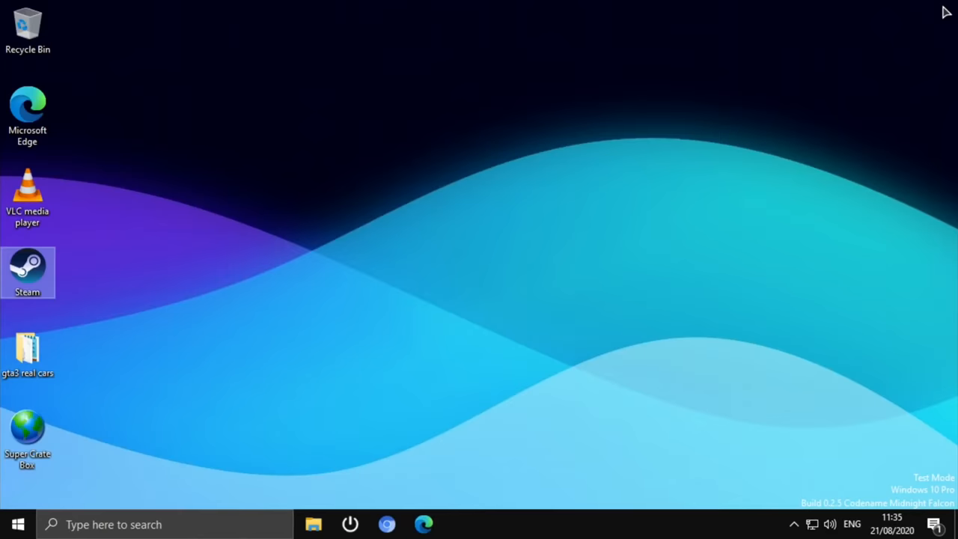
click(793, 524)
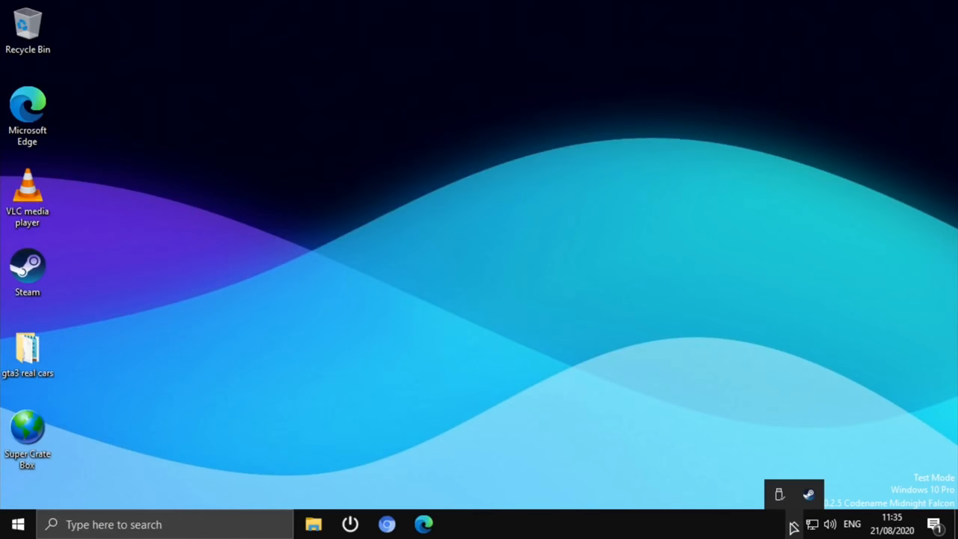
right_click(808, 494)
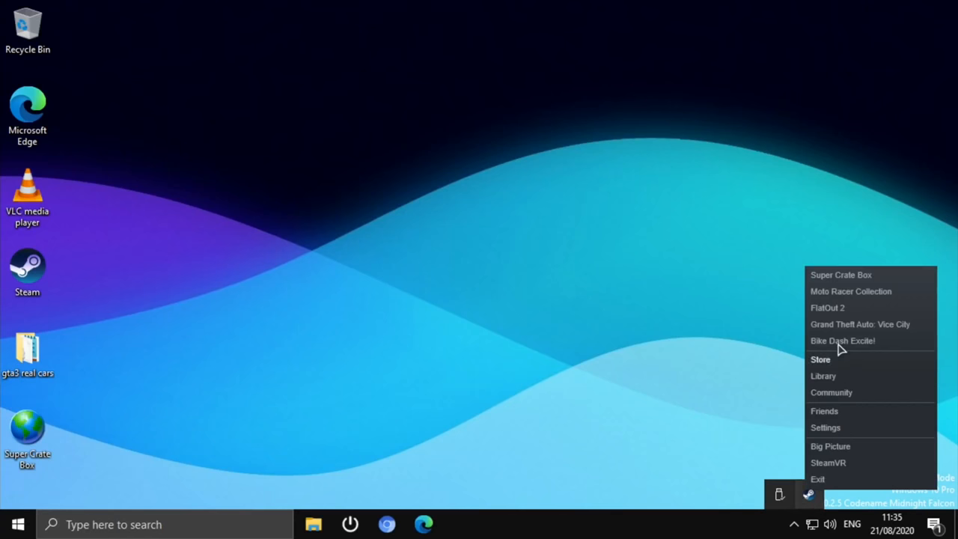
click(835, 275)
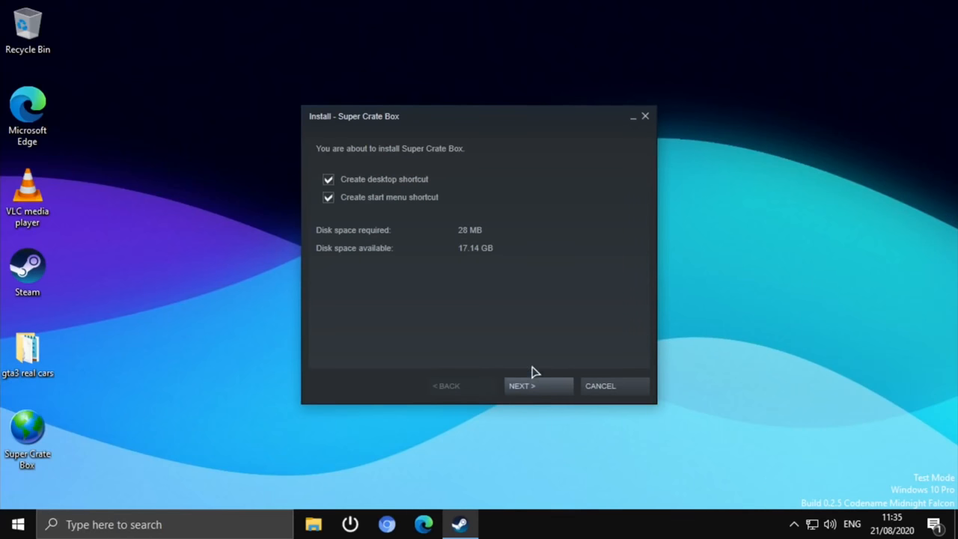
click(531, 386)
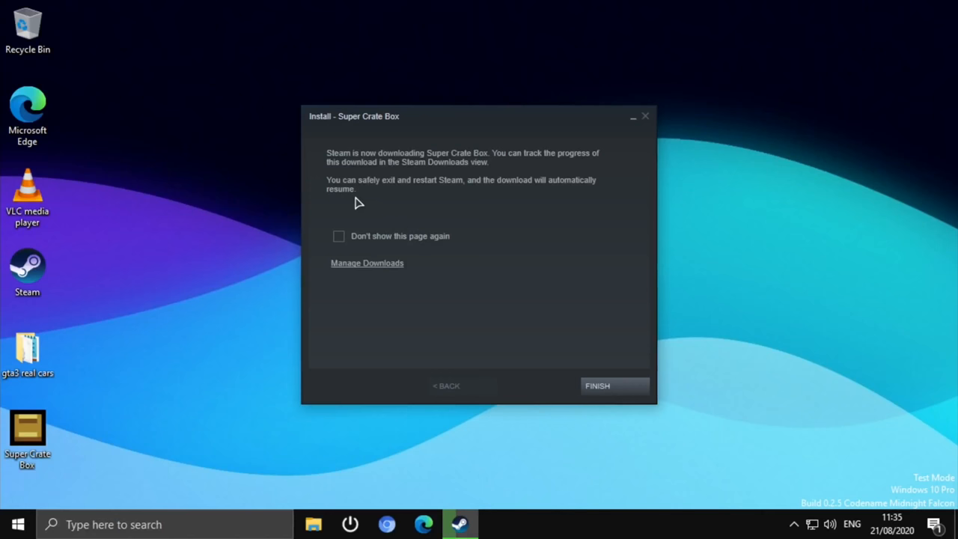
- Check install progress, then launch Super Crate Box from the Steam downloads view
click(460, 523)
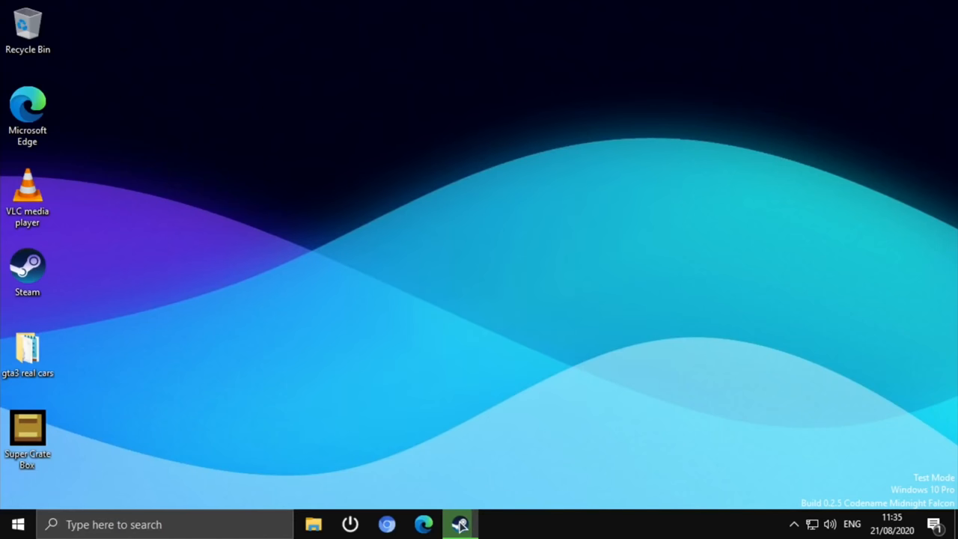
click(460, 524)
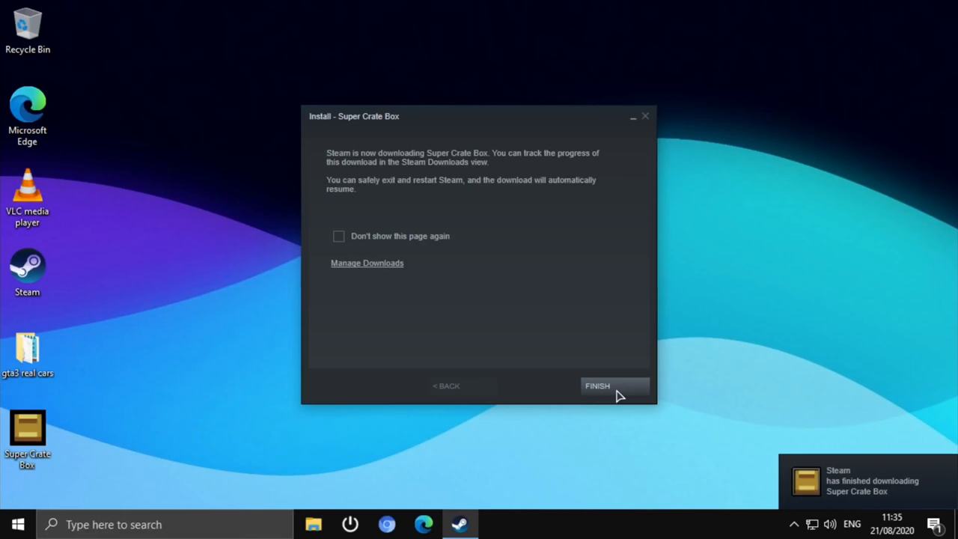
click(832, 476)
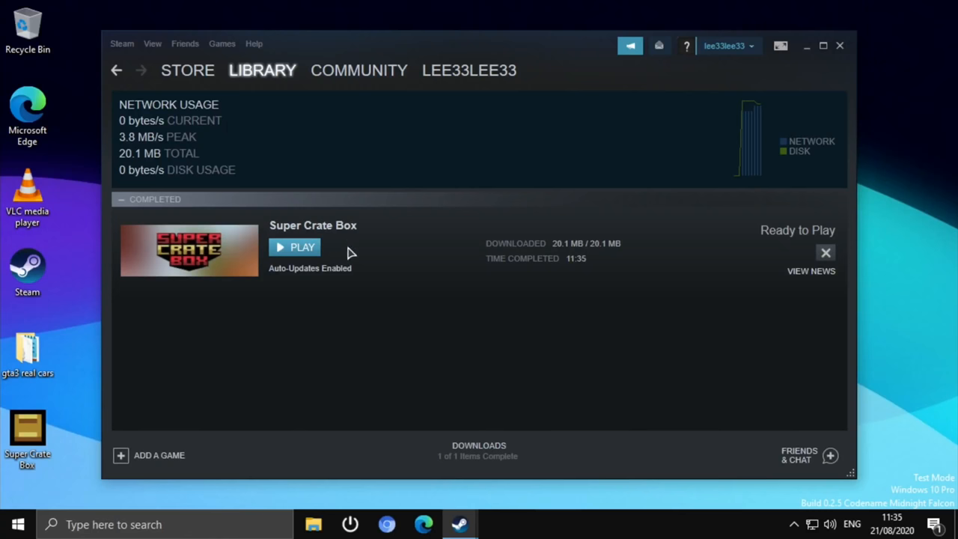
click(303, 248)
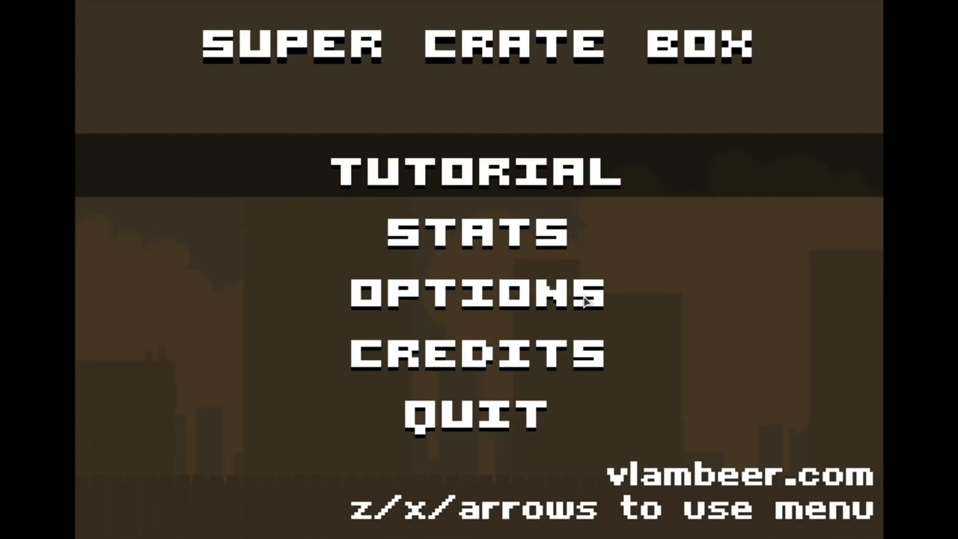
- Start the TUTORIAL level and run and jump down to collect the first crate
key(Down)
key(Down)
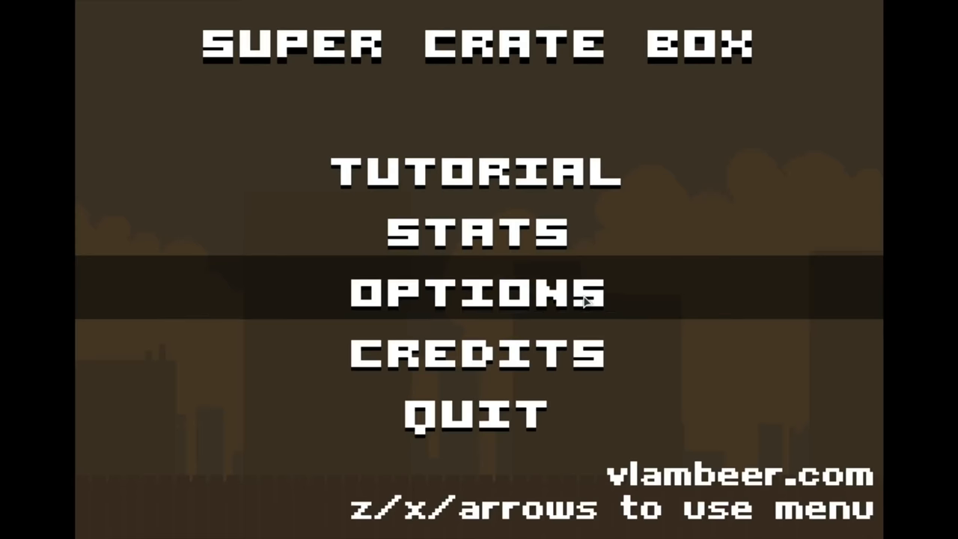
key(Down)
key(Down)
key(Down)
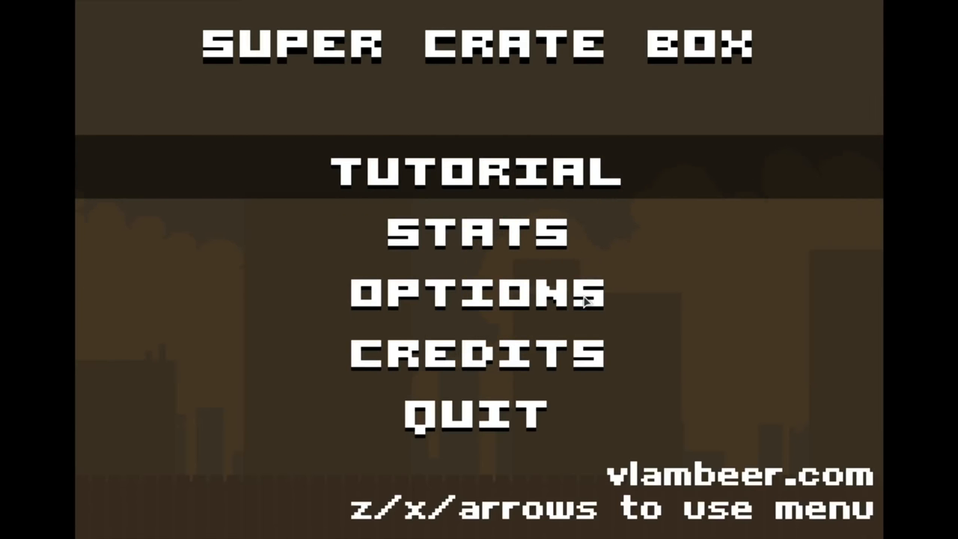
key(z)
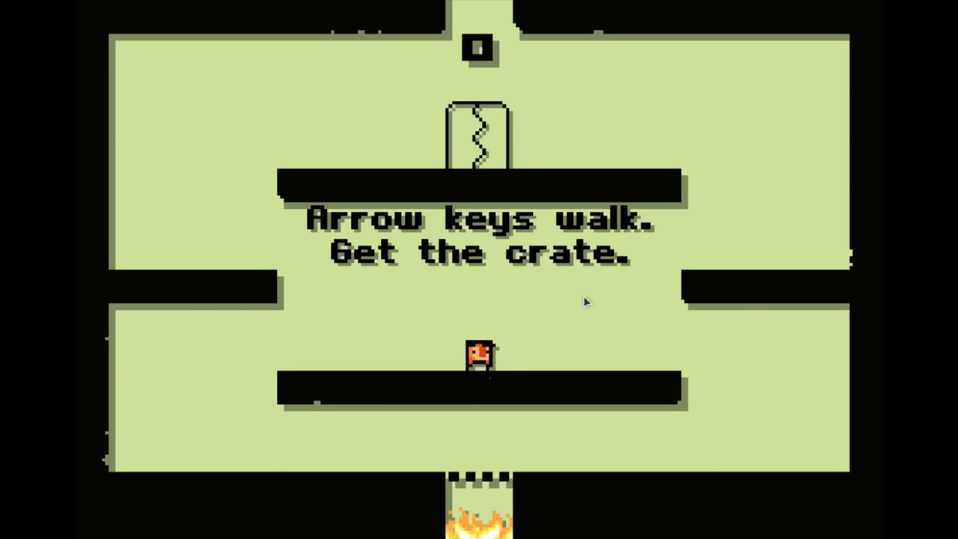
key(Left)
key(Right)
key(Right)
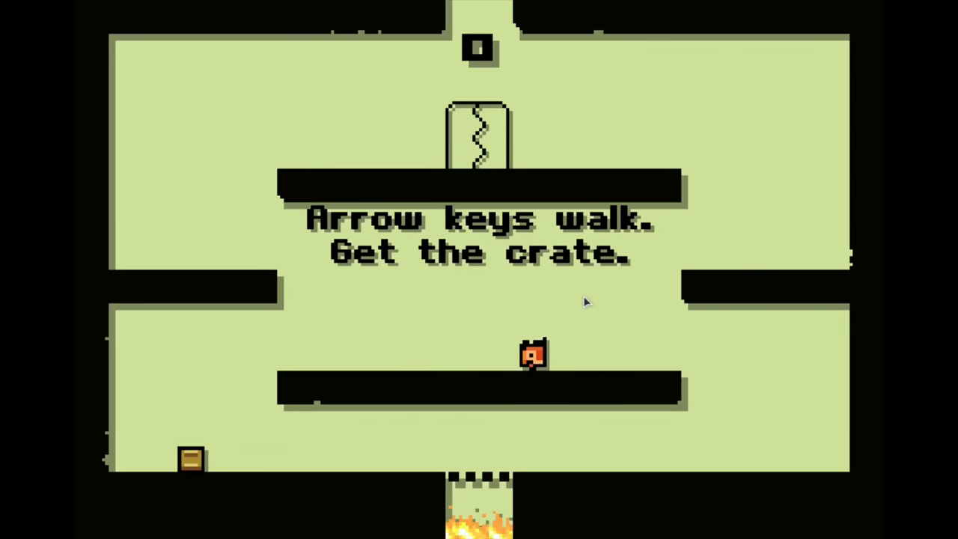
key(z)
key(z)
key(Right)
key(Right)
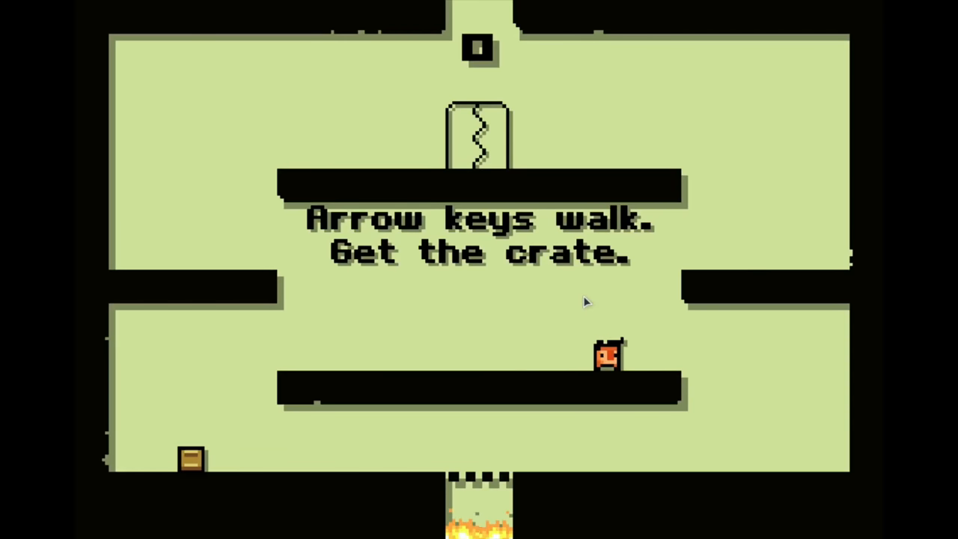
key(z)
key(Left)
key(Left)
key(Left)
key(Left)
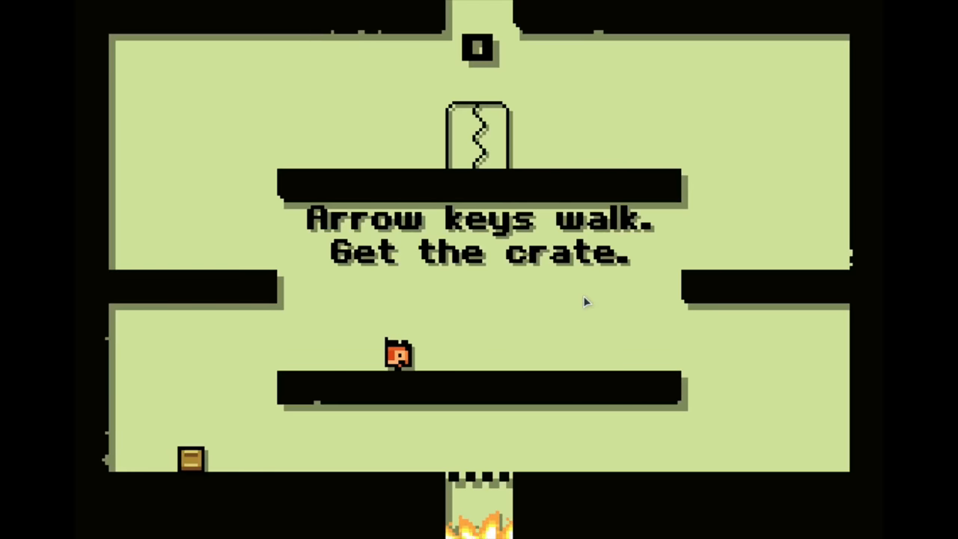
key(Left)
key(z)
key(Left)
key(Left)
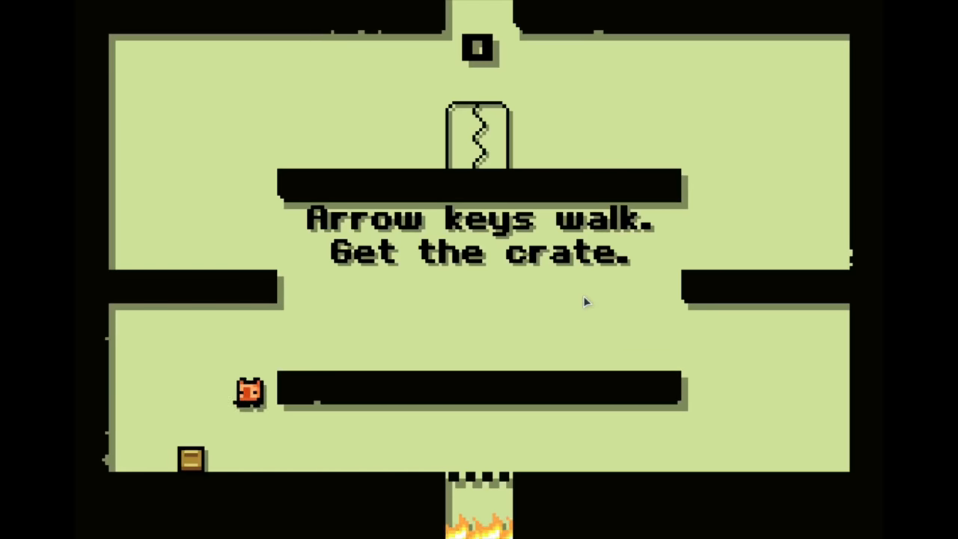
key(Right)
key(Left)
key(Left)
key(Left)
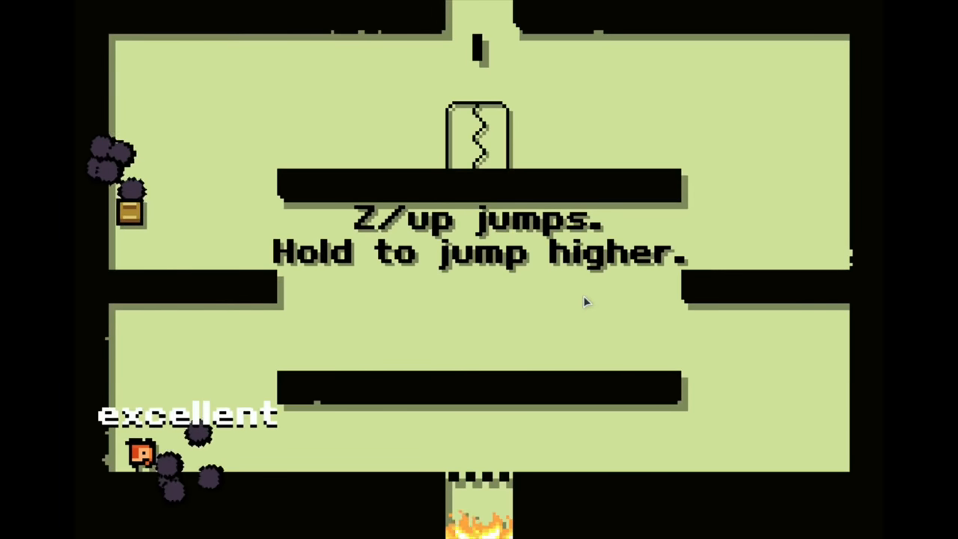
key(Left)
- Jump across the platforms to collect the second crate and the machine-gun crate
key(Right)
key(z)
key(Right)
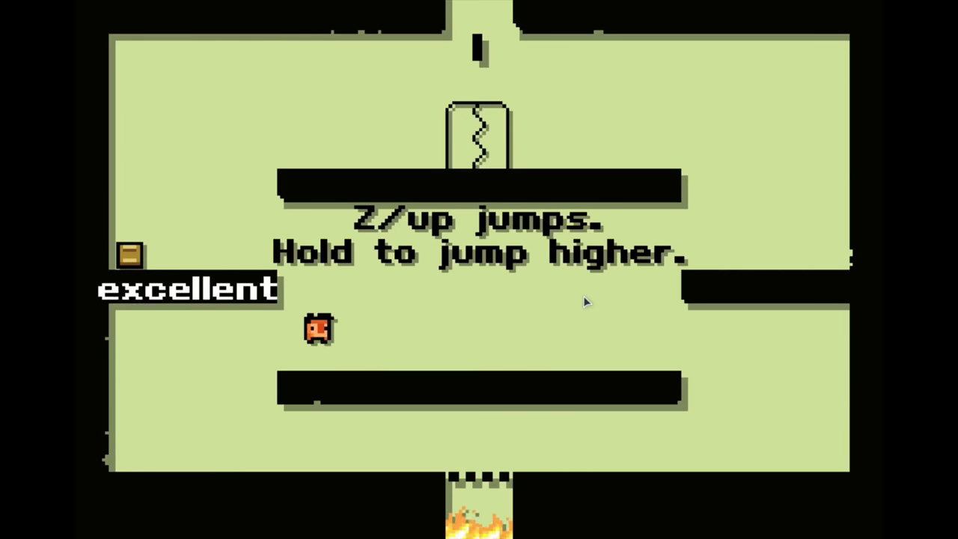
key(Right)
key(z)
key(Left)
key(Left)
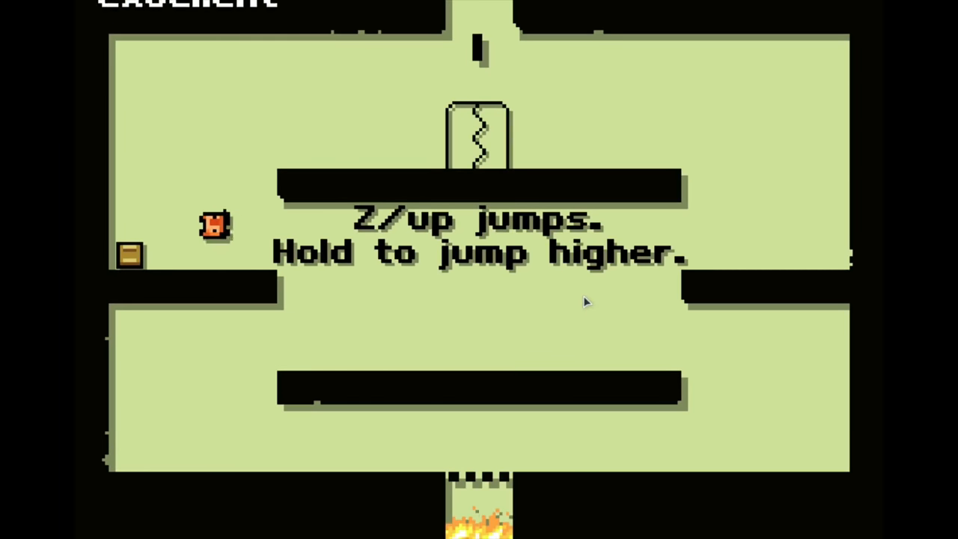
key(Left)
key(Left)
key(z)
key(Right)
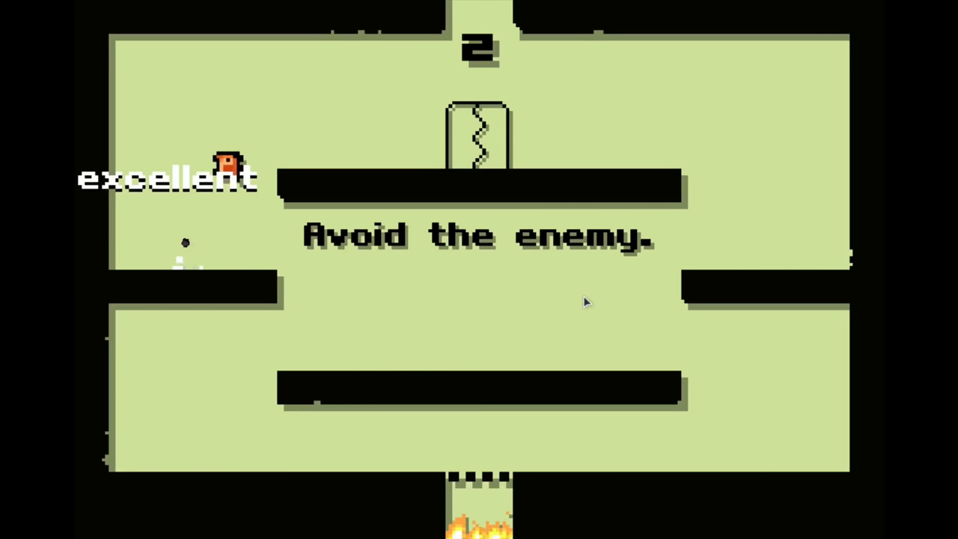
key(Right)
key(Right)
key(Right)
key(z)
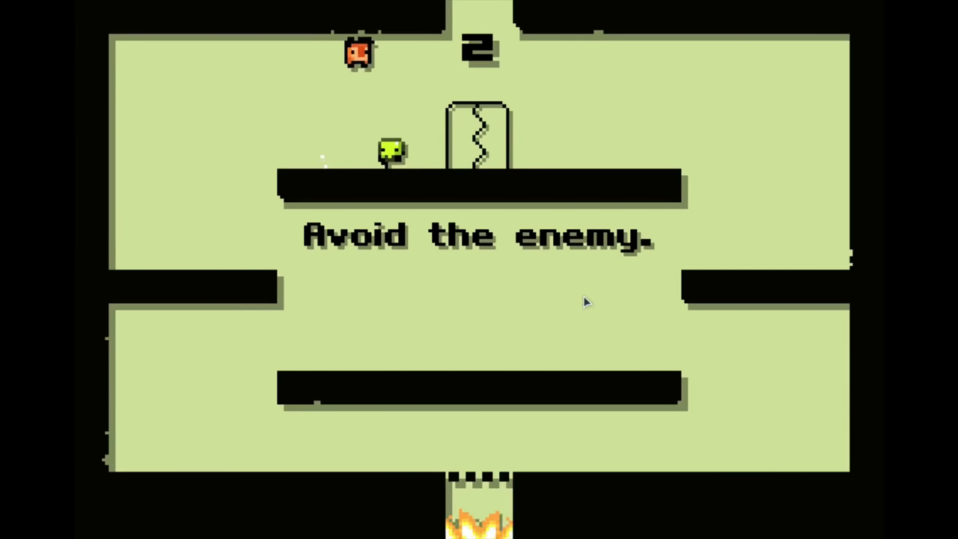
key(Right)
key(Left)
key(Left)
key(Left)
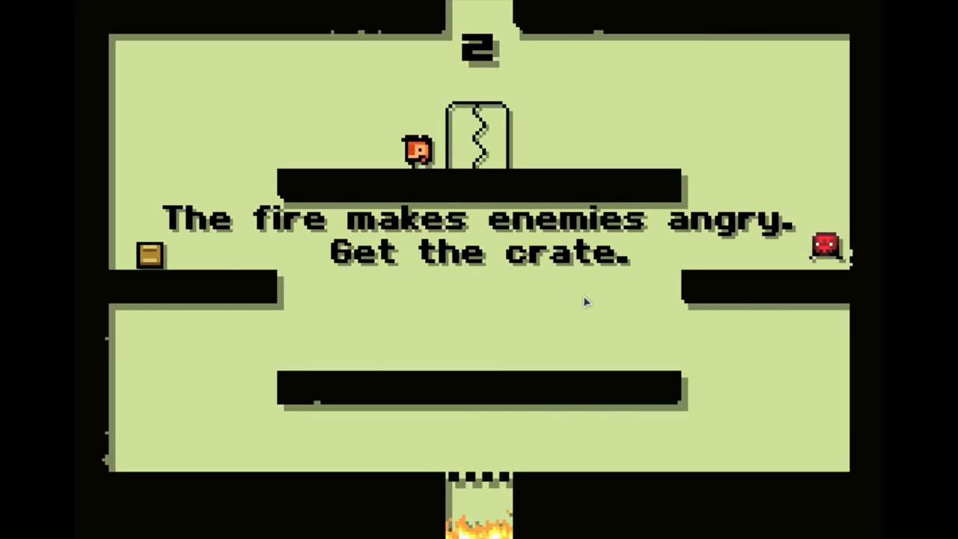
key(Left)
key(Left)
key(Left)
key(Left)
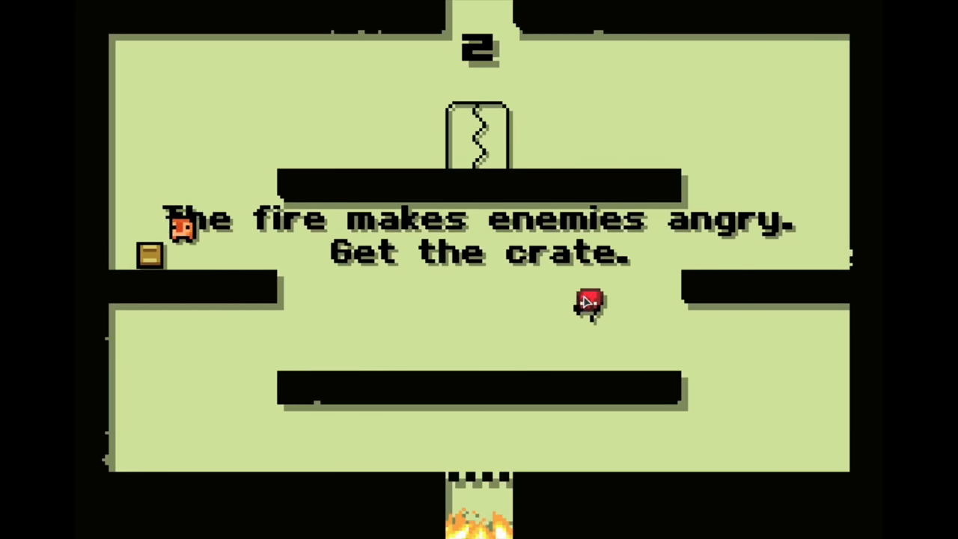
key(Left)
- Fire the machine gun at enemies while jumping across ledges and over the fire pit
key(Right)
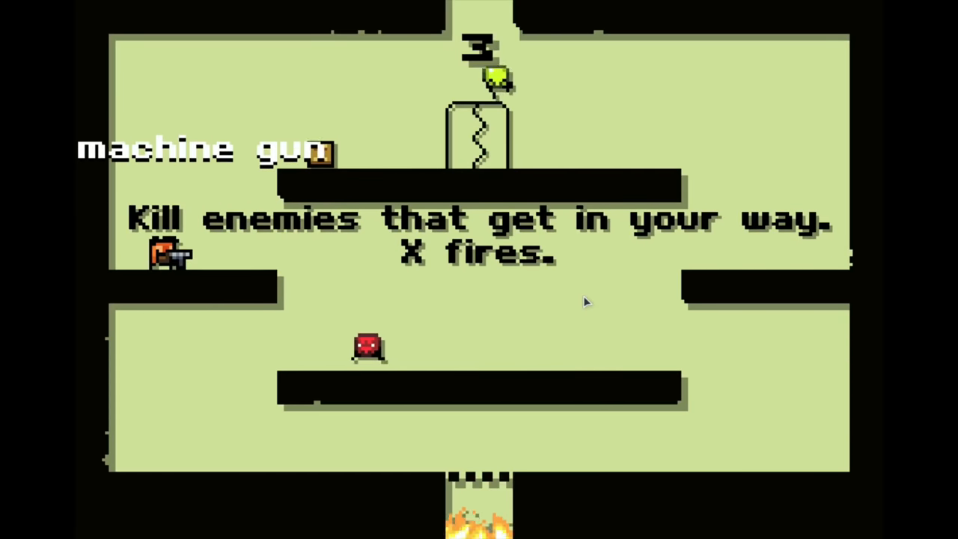
key(Up)
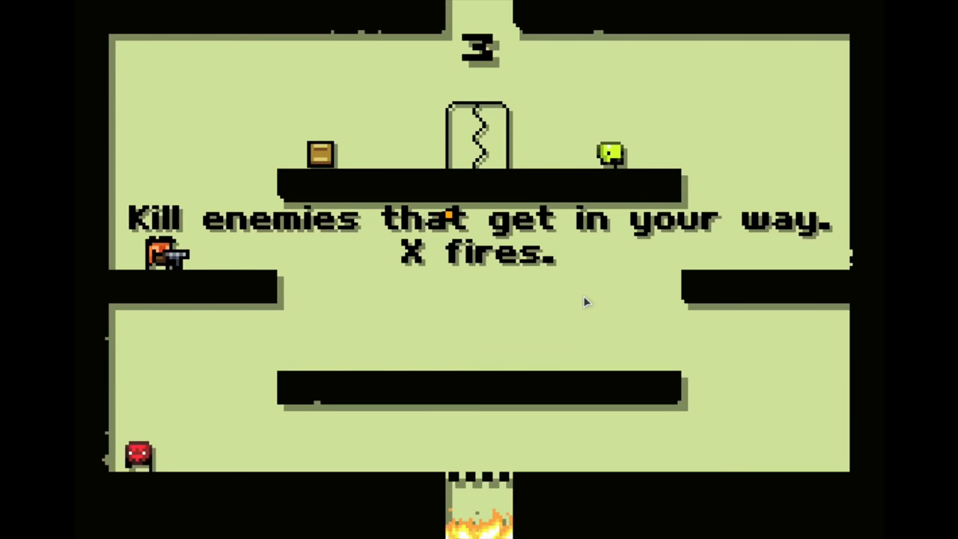
key(Right)
key(Up)
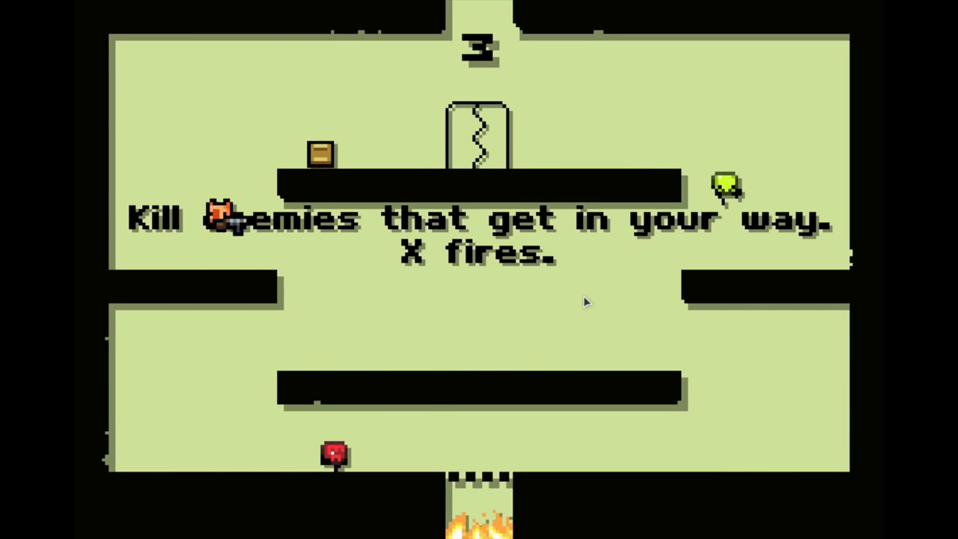
key(Up)
key(x)
key(Right)
key(Up)
key(x)
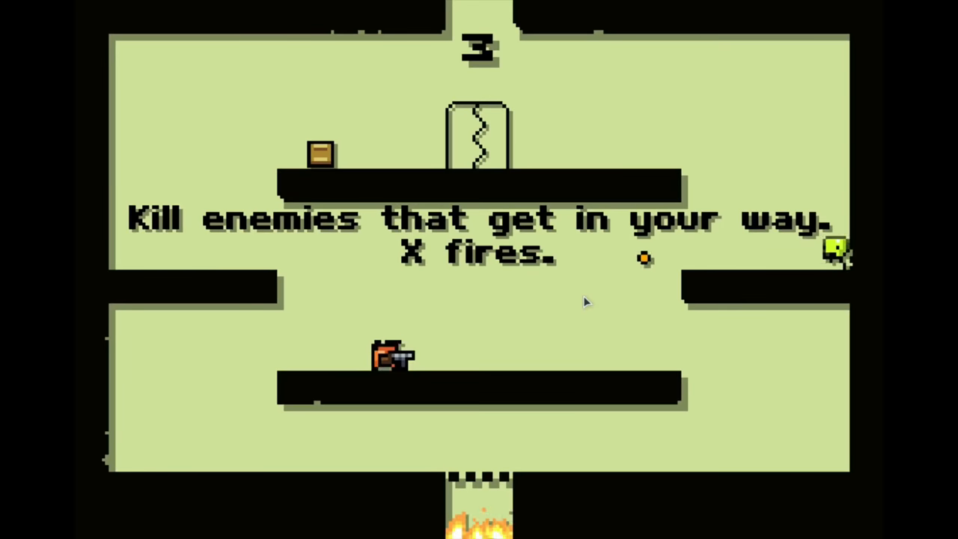
key(Up)
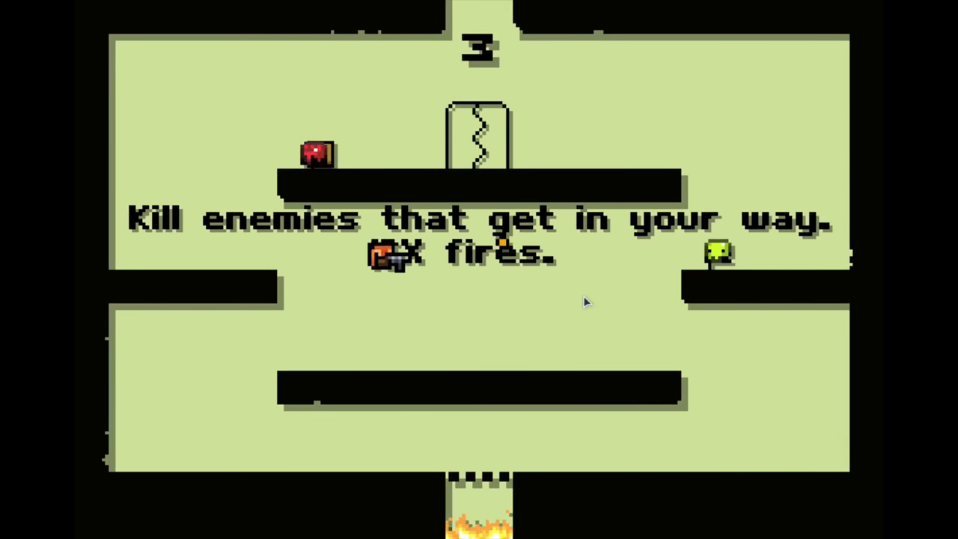
key(Right)
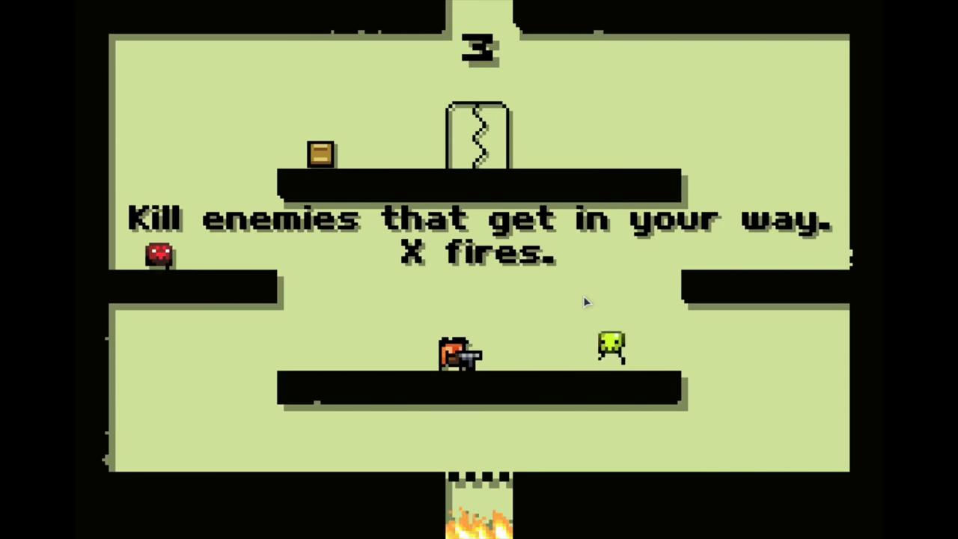
key(Right)
key(Up)
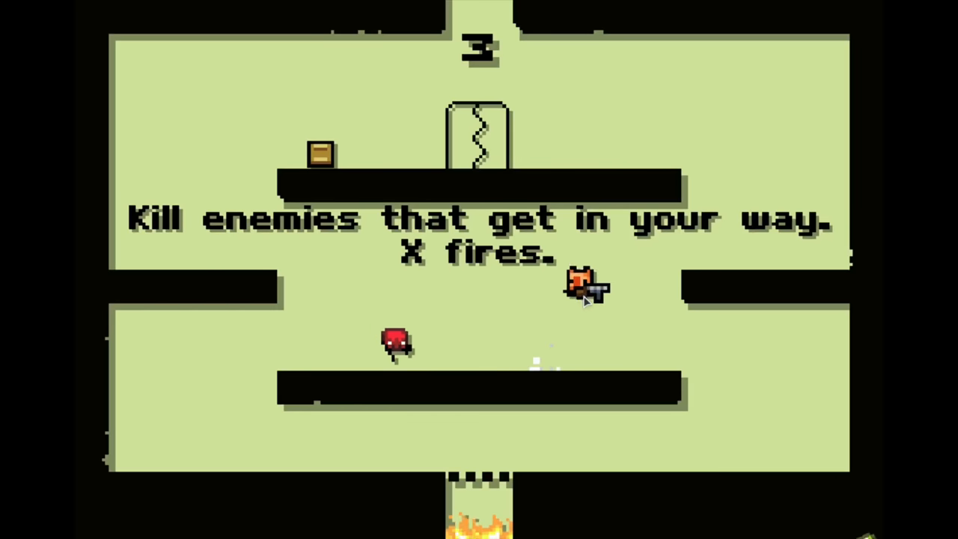
key(Right)
key(Left)
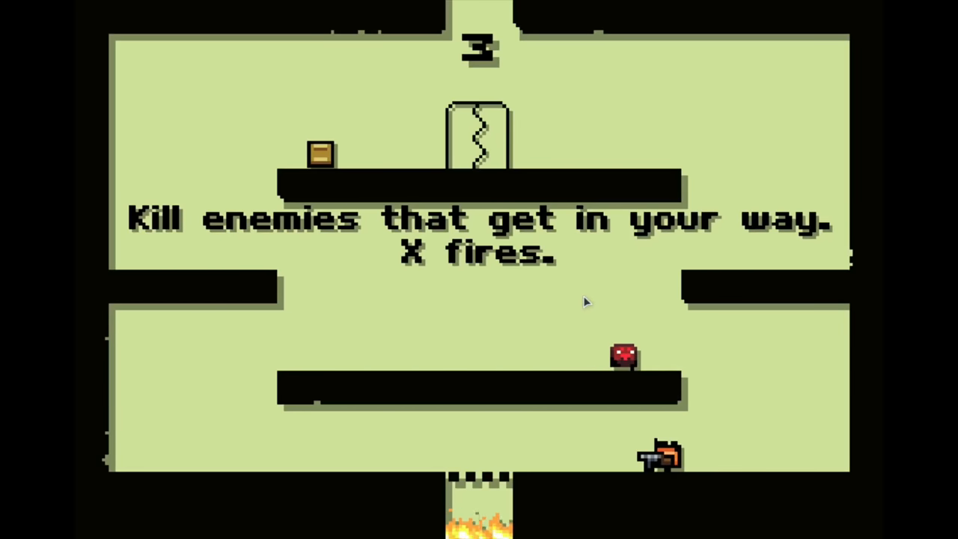
key(Left)
key(Up)
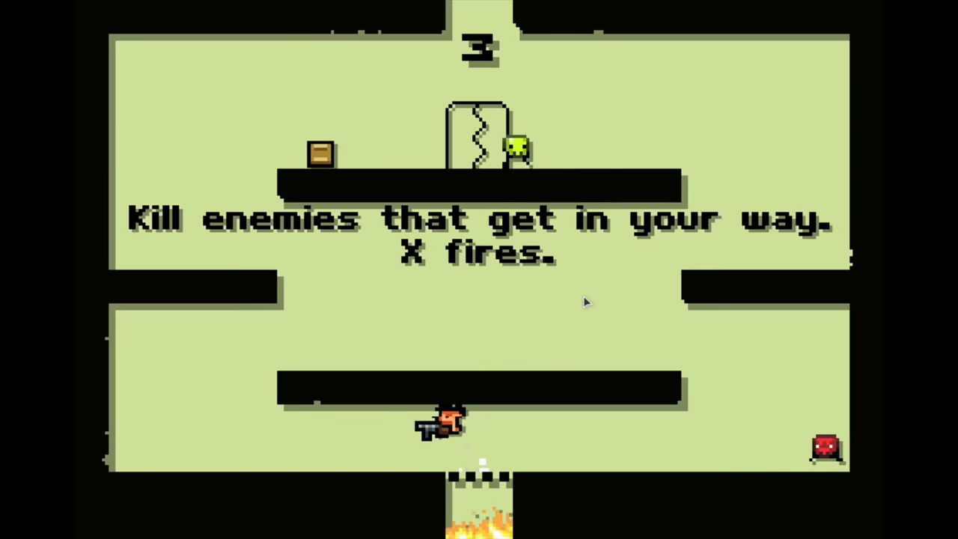
key(Left)
key(Left)
key(Left)
key(Left)
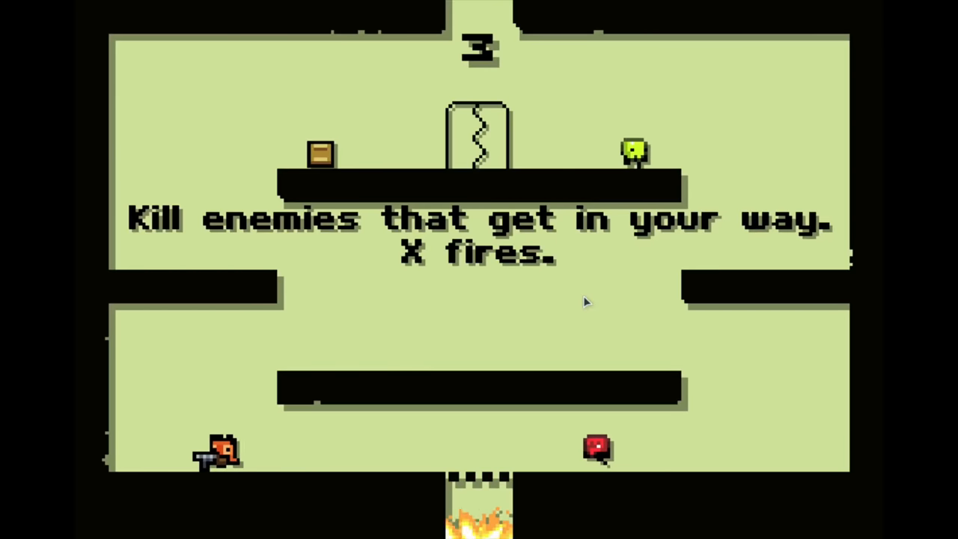
key(Up)
key(Right)
- Quit Super Crate Box from its menu, close the Steam window and finish the install dialog
key(Escape)
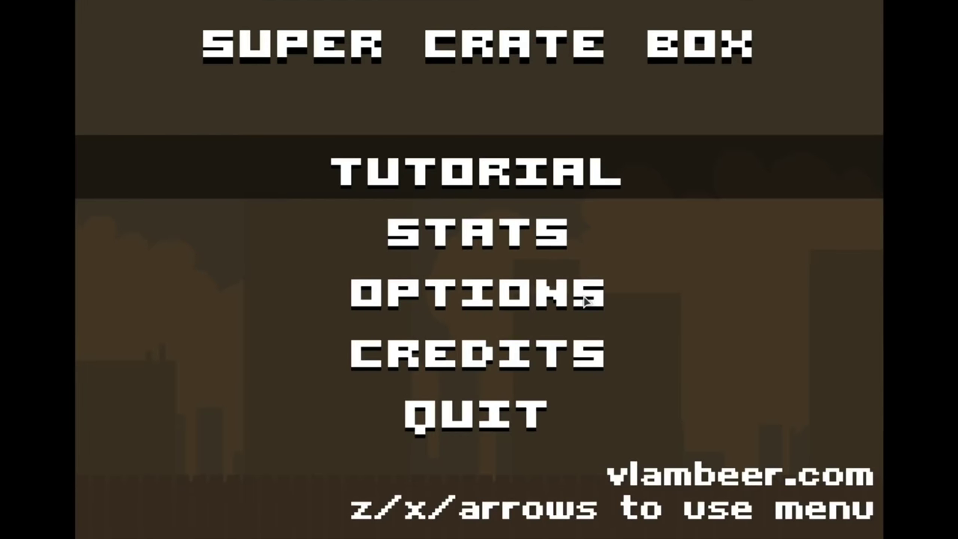
key(Down)
key(Down)
key(Down)
key(Down)
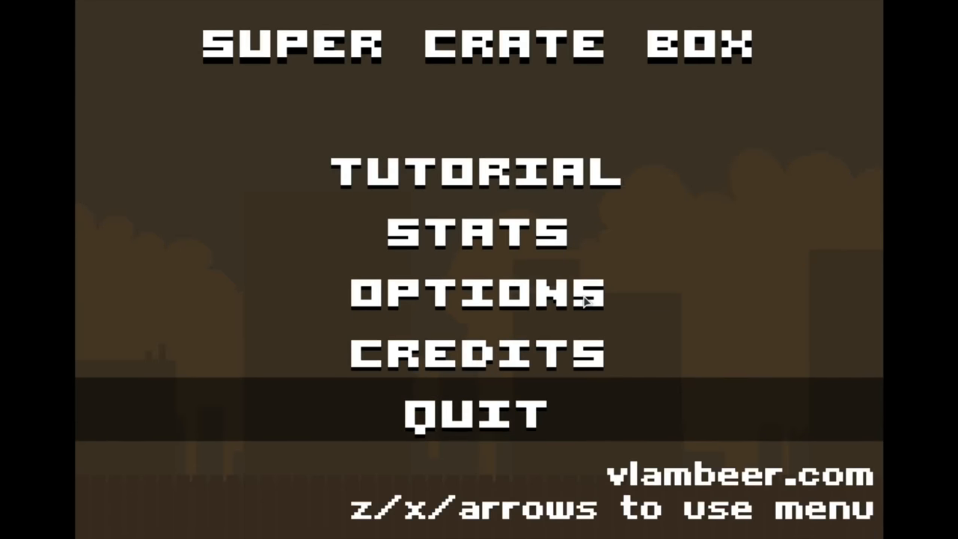
key(z)
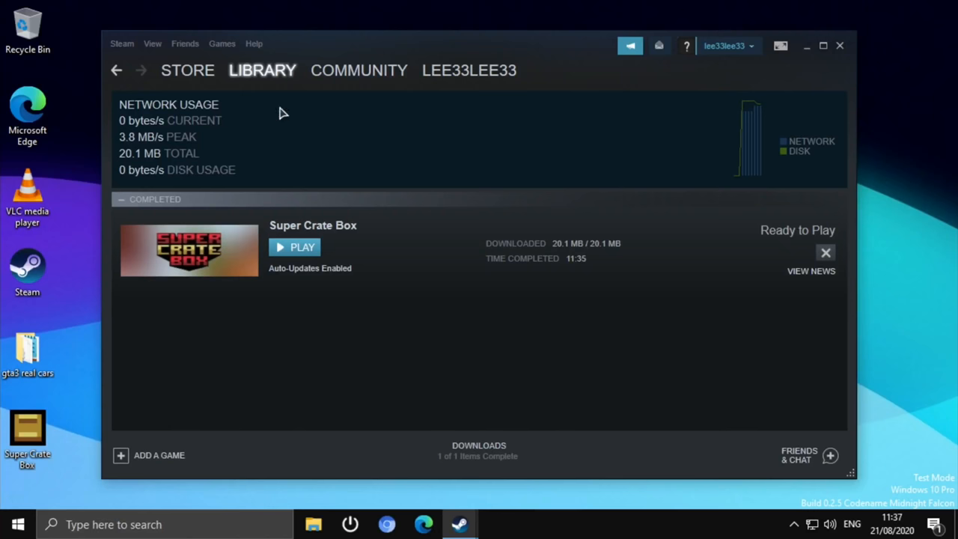
click(844, 50)
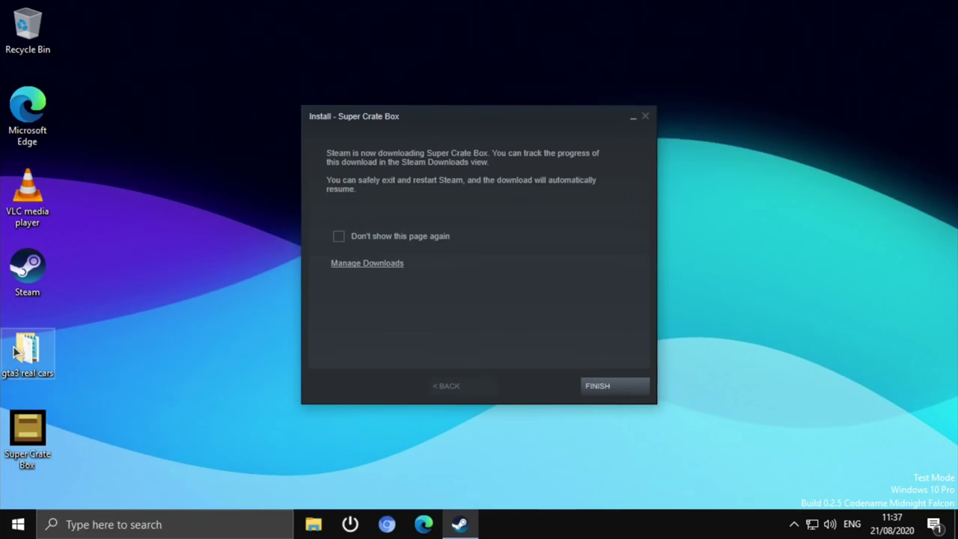
click(598, 389)
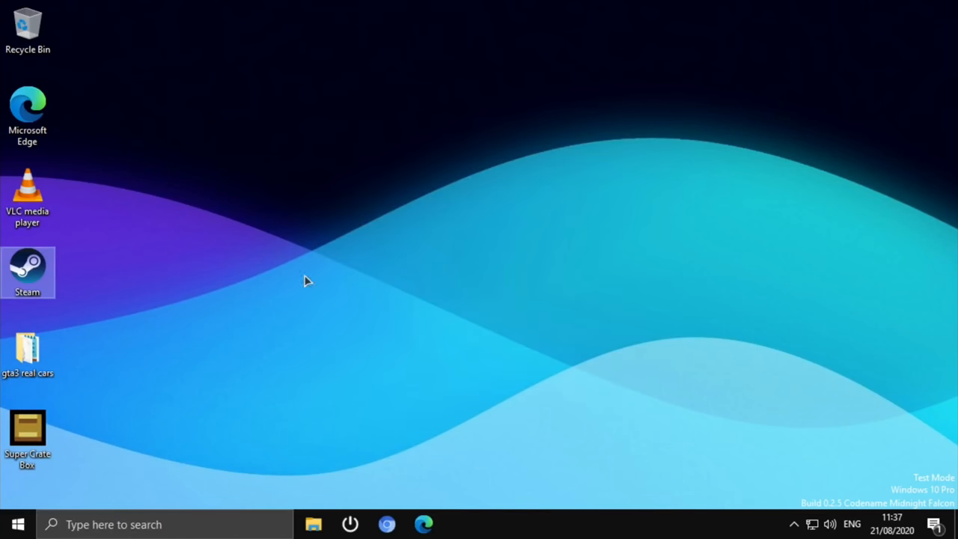
- Launch VLC from the desktop, reposition its window and choose Media > Open File
double_click(9, 185)
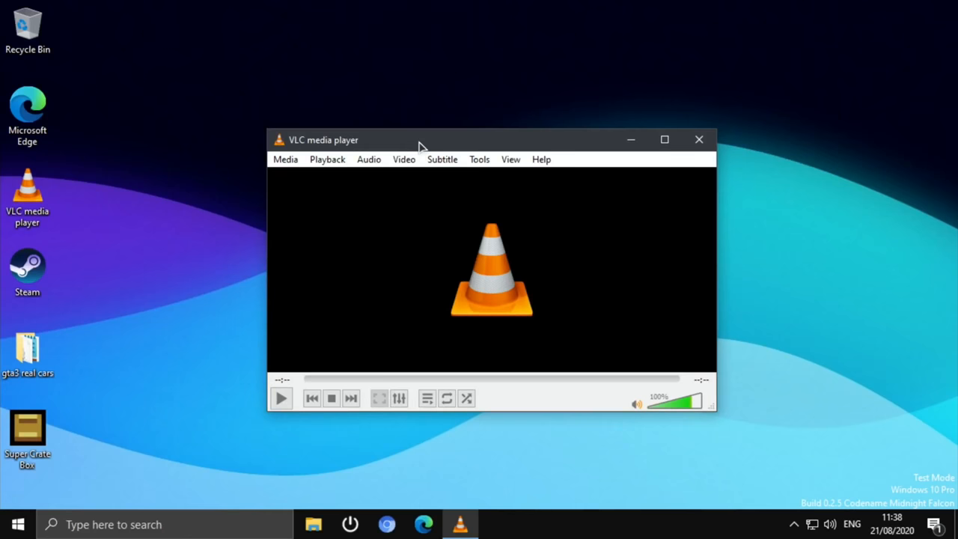
drag(422, 142, 394, 133)
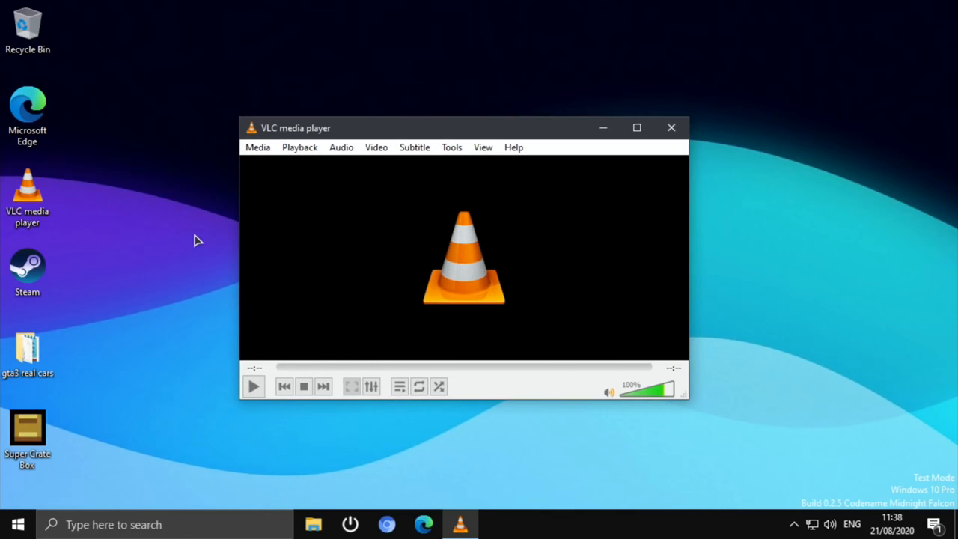
click(257, 147)
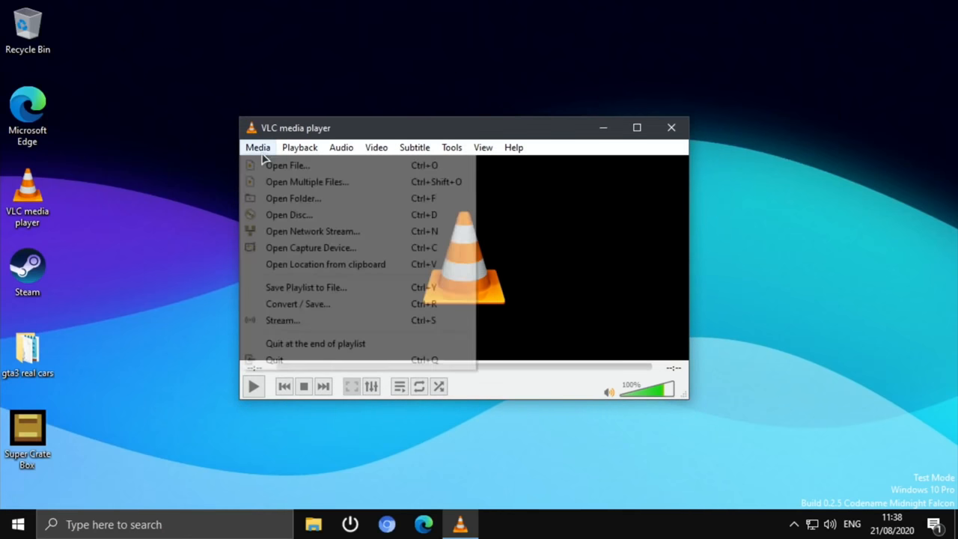
click(284, 161)
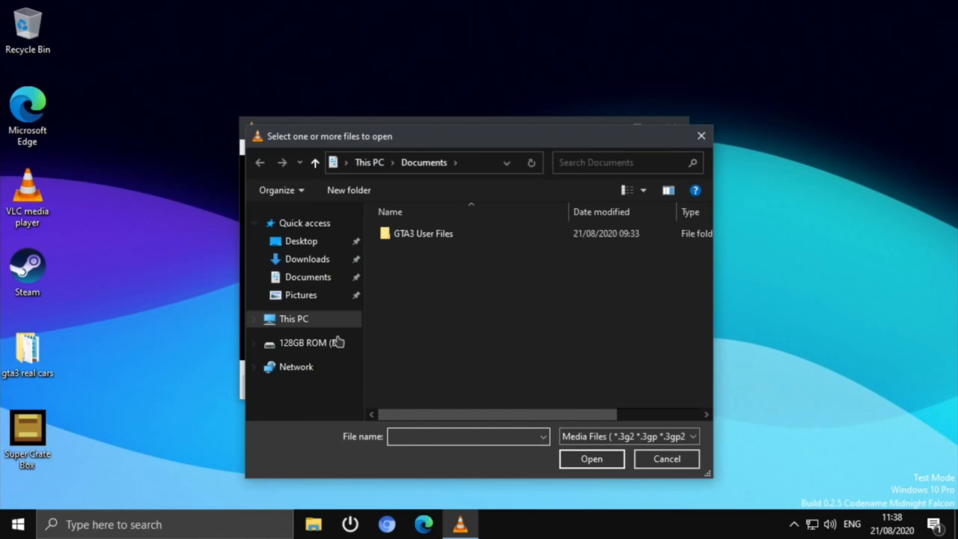
- Play mallcop2-tlr1_h1080p.mp4 from the 128GB ROM drive and enlarge the video
click(307, 342)
double_click(438, 396)
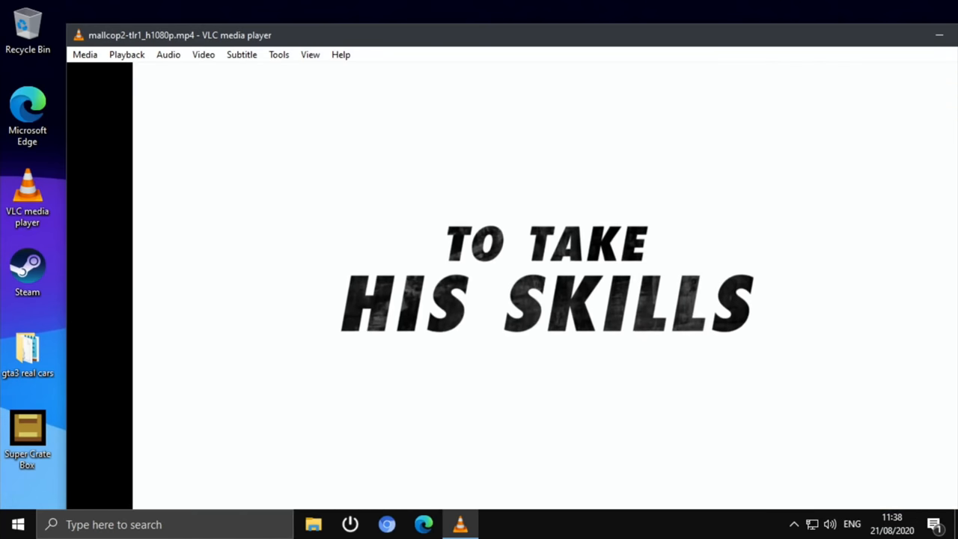
double_click(425, 338)
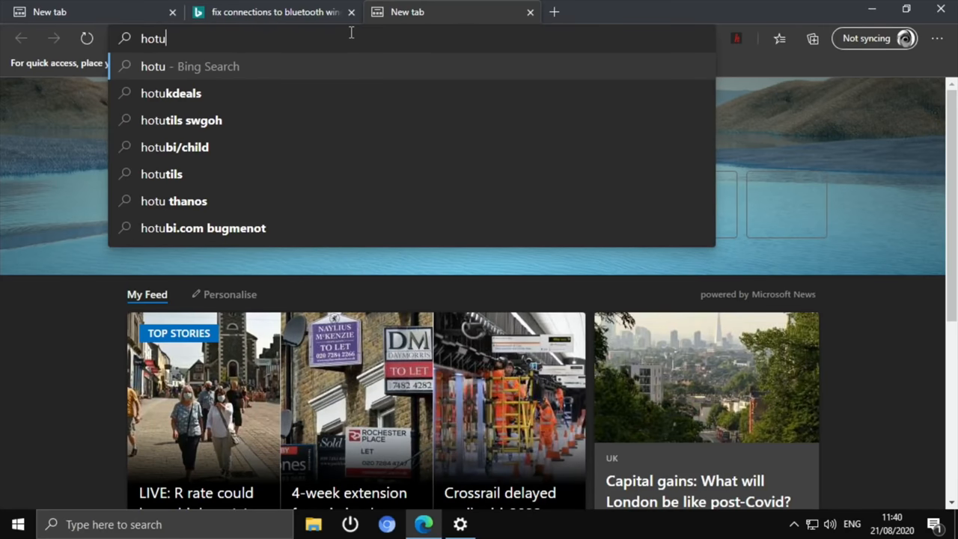
text(kdeals)
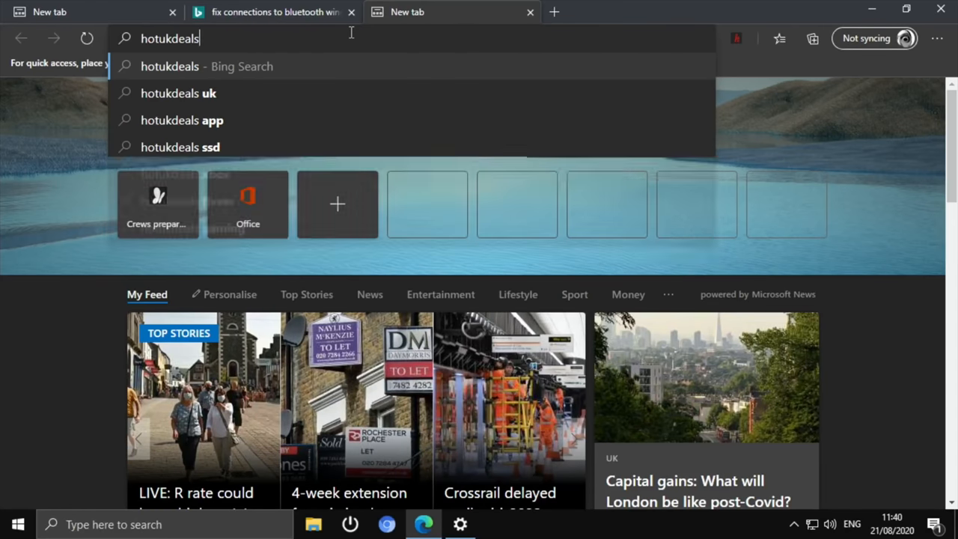
- Load hotukdeals in Edge, agree to its cookie notice, browse deals and close the browser
key(Return)
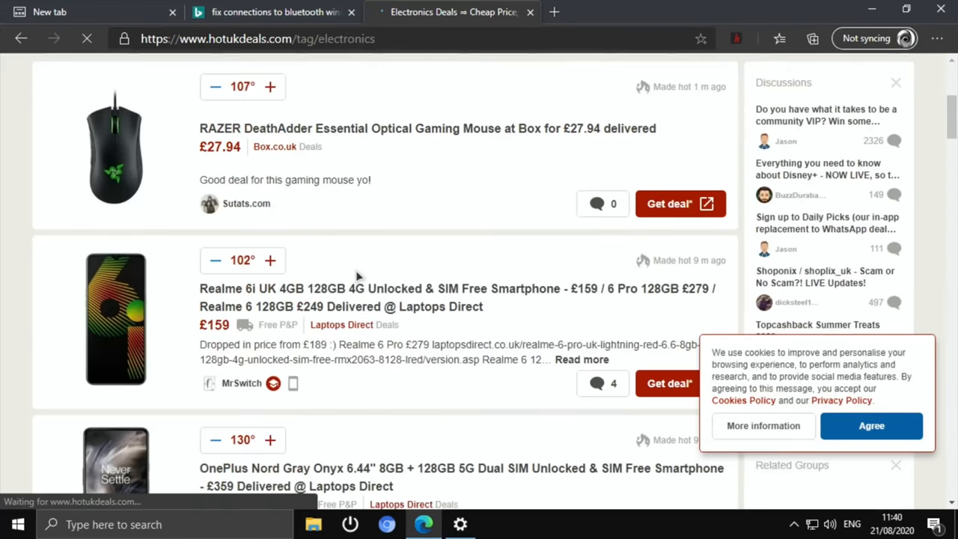
scroll(358, 276, down, 5)
scroll(357, 276, down, 3)
scroll(358, 277, up, 10)
scroll(358, 276, down, 8)
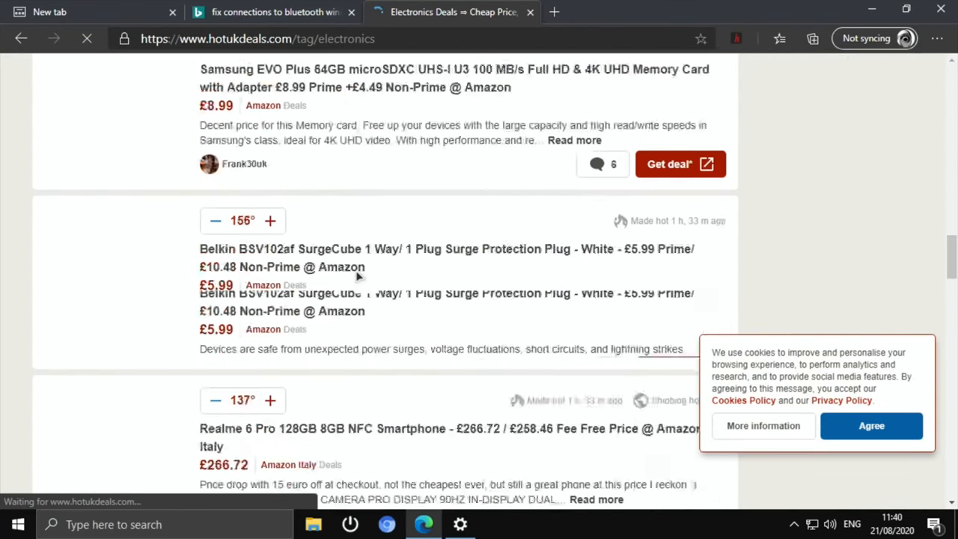
scroll(357, 276, down, 5)
scroll(358, 277, down, 5)
scroll(357, 276, up, 15)
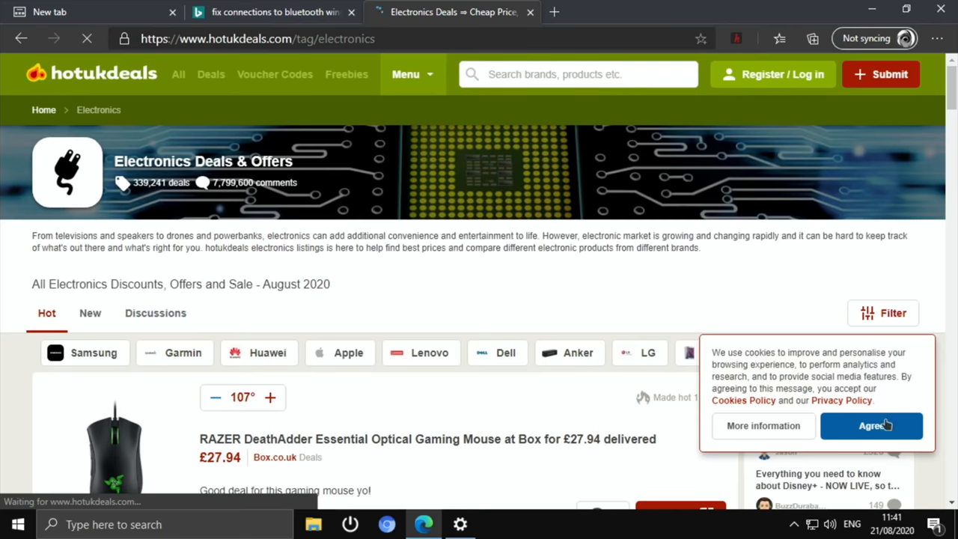
click(871, 425)
scroll(529, 328, down, 8)
scroll(528, 328, down, 10)
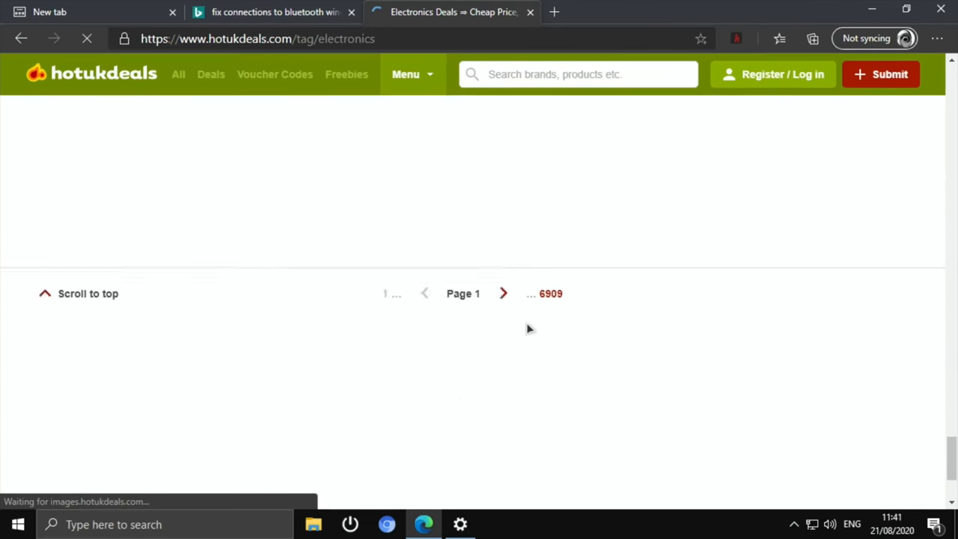
scroll(529, 327, up, 8)
scroll(529, 328, up, 8)
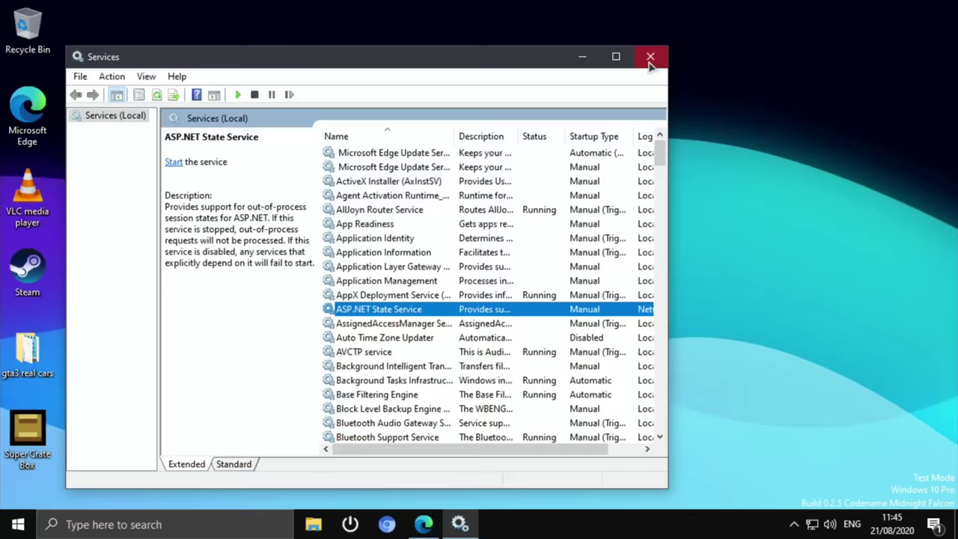
click(648, 57)
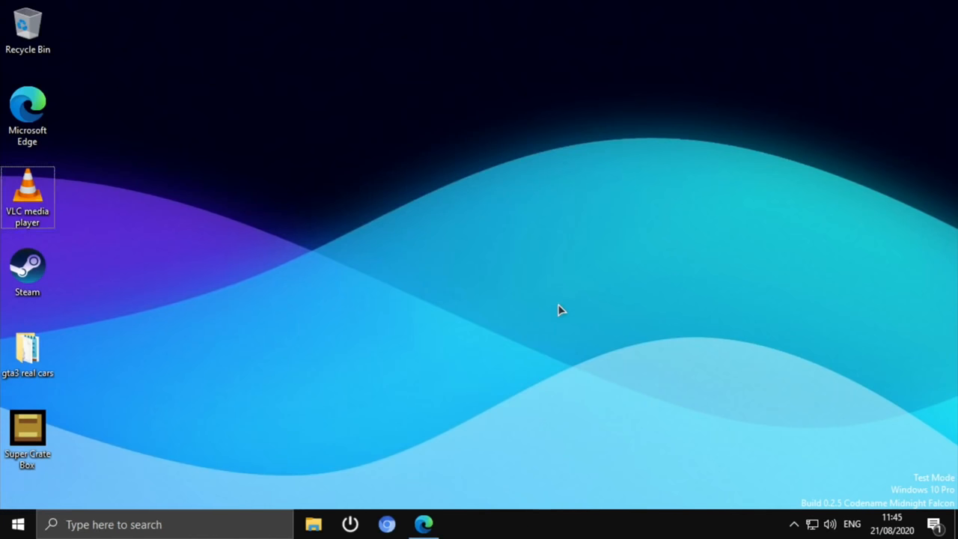
key(ctrl+alt+Delete)
click(462, 283)
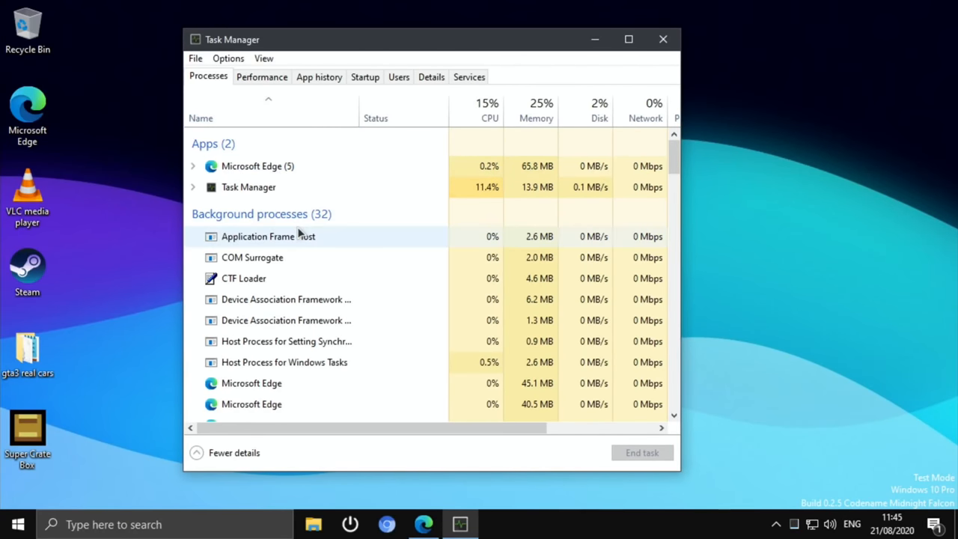
scroll(297, 231, down, 2)
scroll(297, 232, down, 1)
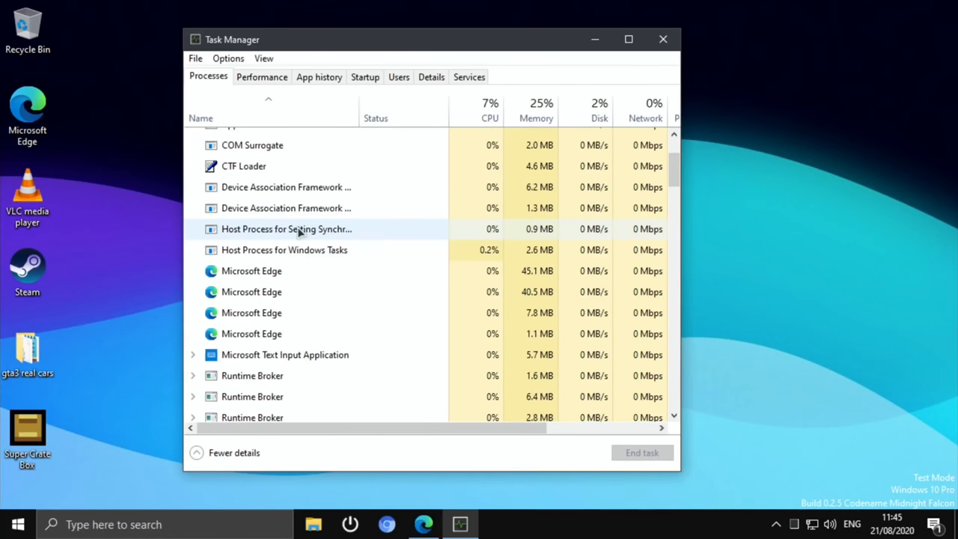
scroll(297, 232, down, 1)
scroll(297, 232, down, 1)
scroll(297, 232, down, 2)
scroll(297, 232, down, 1)
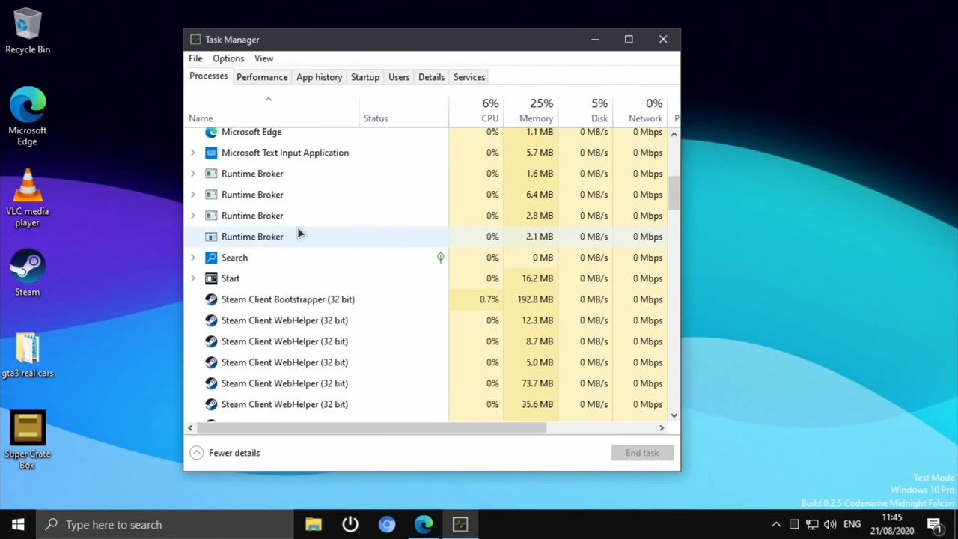
scroll(300, 232, down, 2)
scroll(300, 232, down, 1)
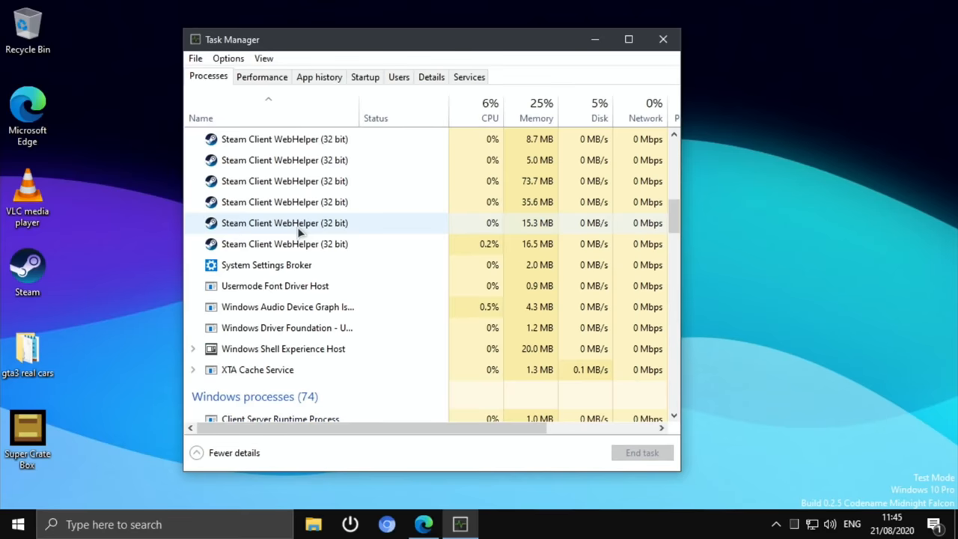
scroll(299, 232, down, 1)
scroll(297, 232, down, 2)
scroll(297, 232, up, 3)
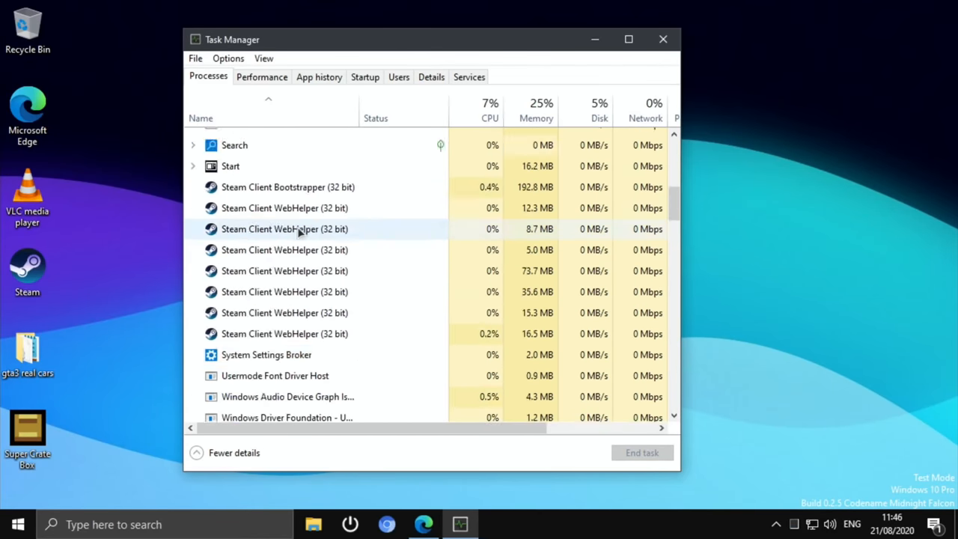
scroll(297, 232, up, 4)
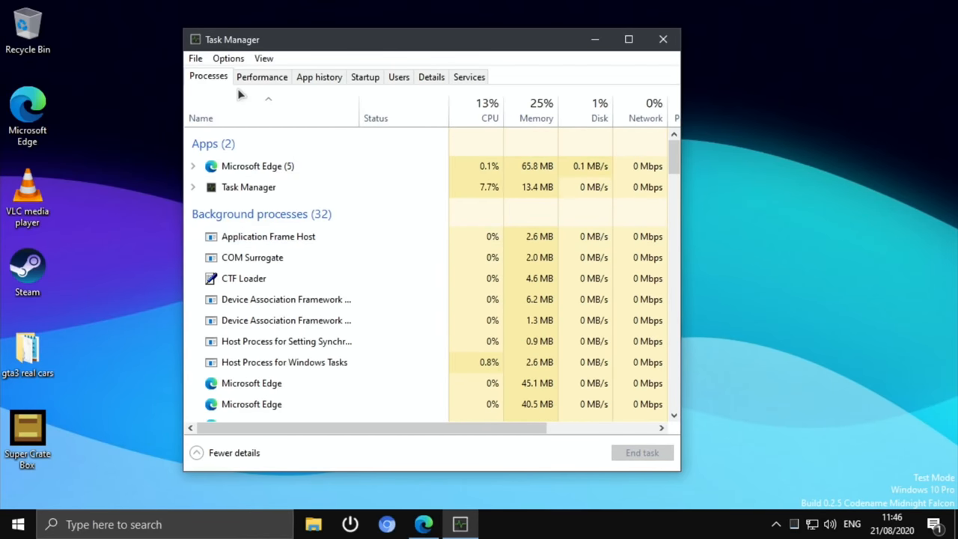
click(261, 76)
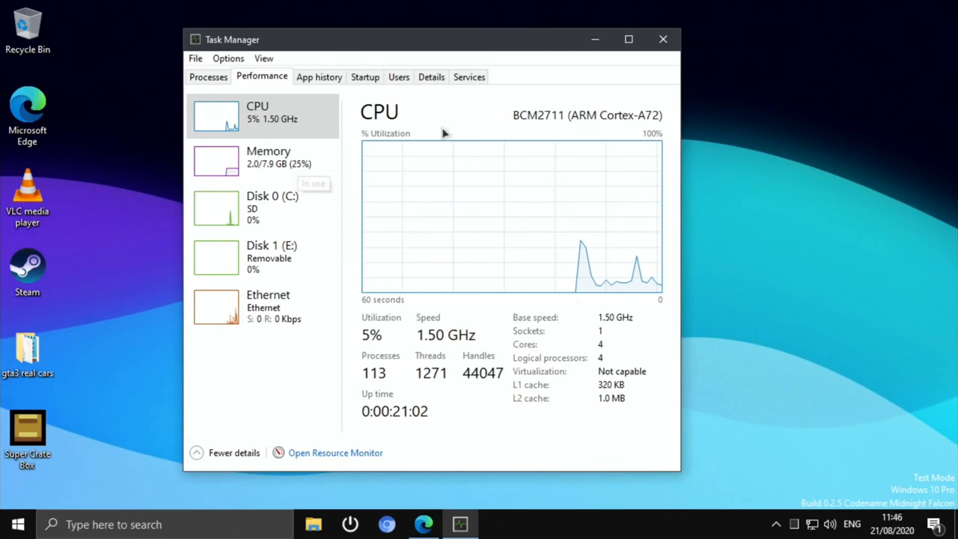
click(663, 39)
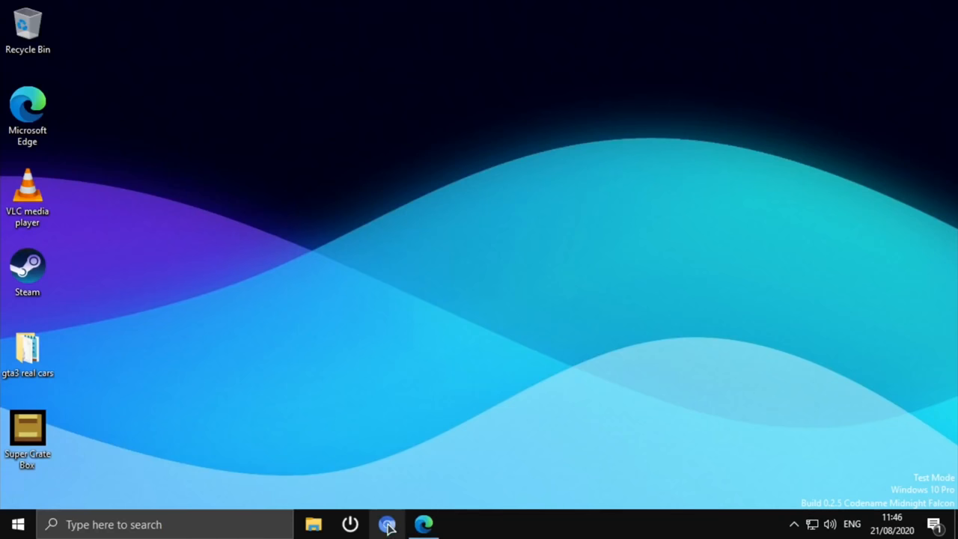
- Search Bing for youtube in Edge and open the official YouTube site result
click(424, 524)
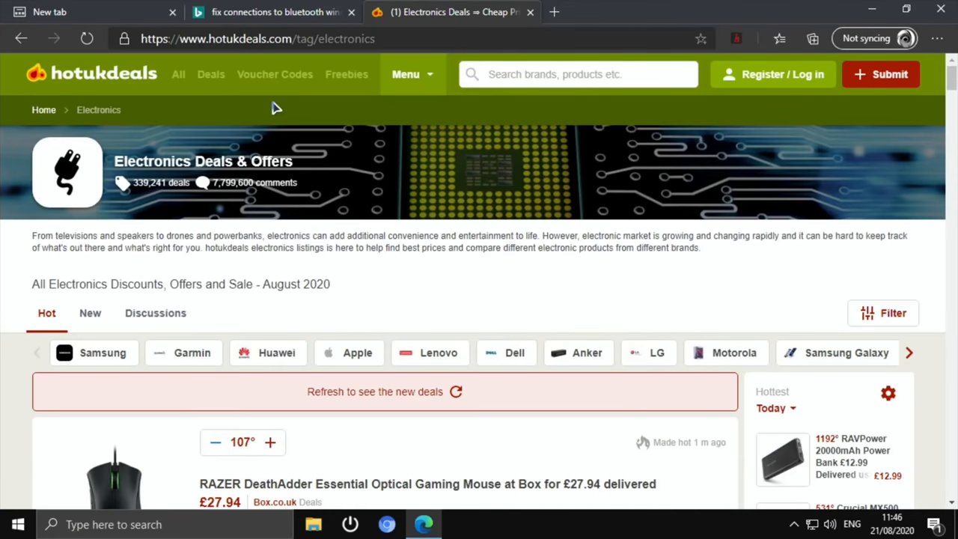
click(294, 39)
text(you)
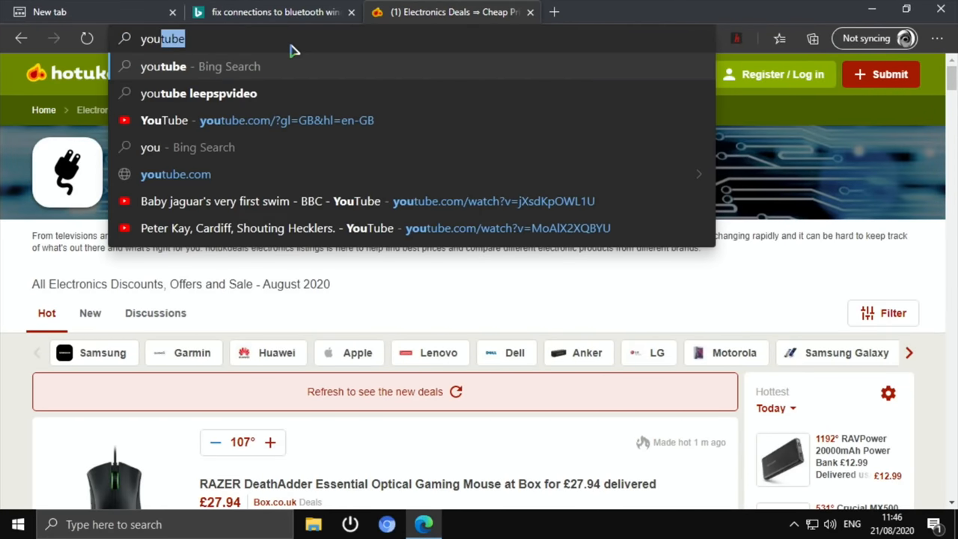
text(tube)
key(Return)
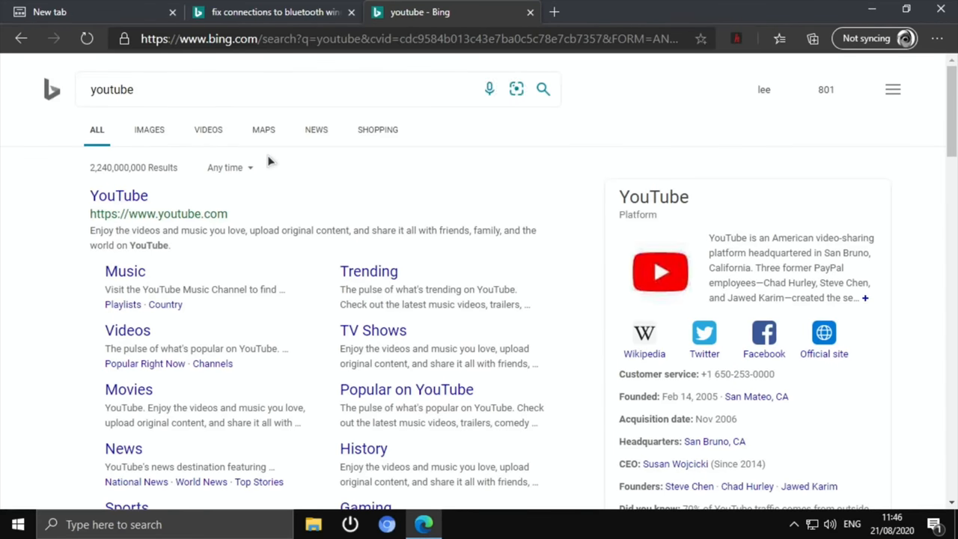
click(123, 196)
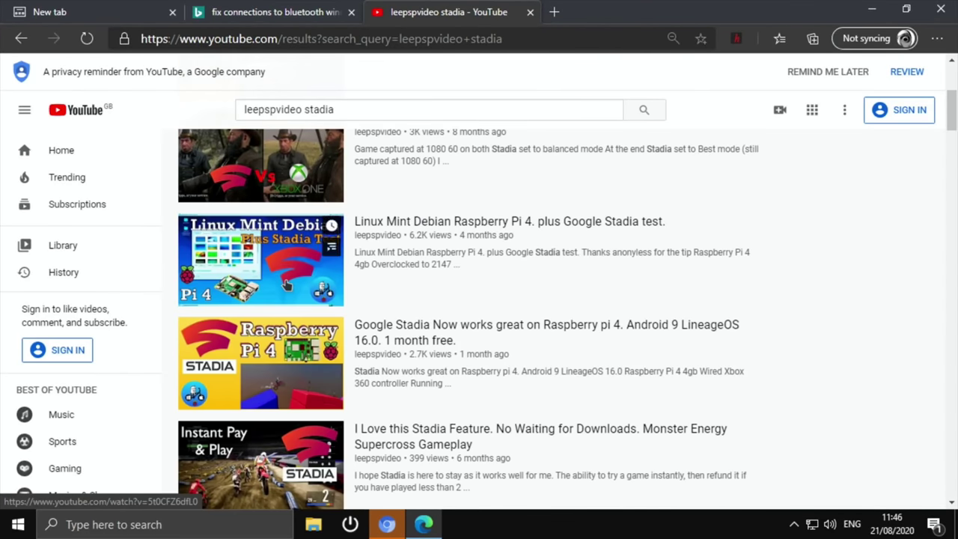
scroll(287, 283, down, 4)
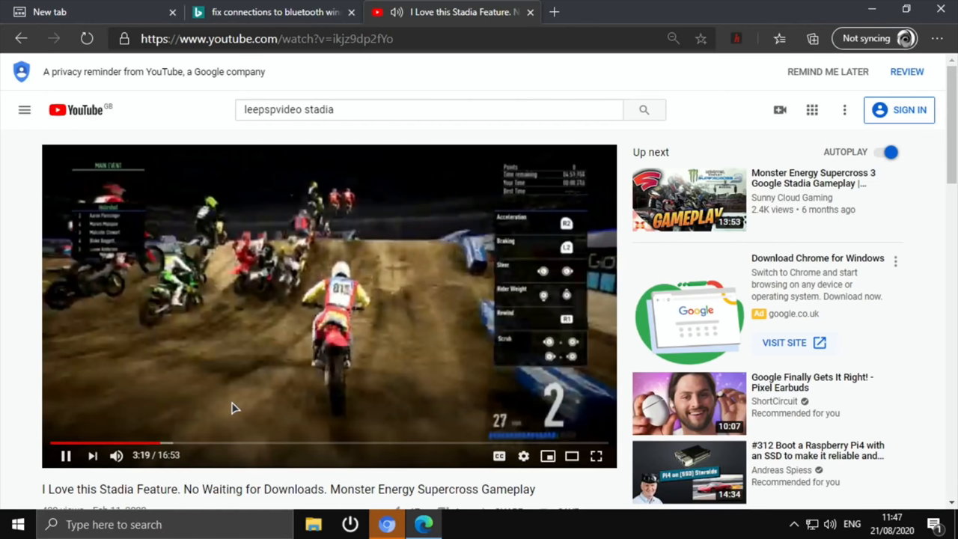
- Skip through the Supercross gameplay video with the progress bar and 8, 1, 2, 4 keys, then pause
click(189, 445)
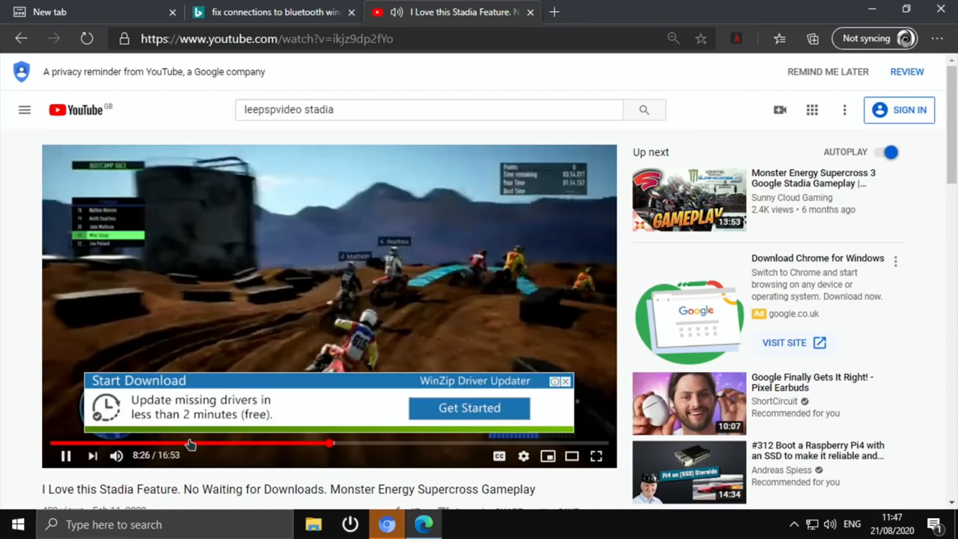
click(190, 445)
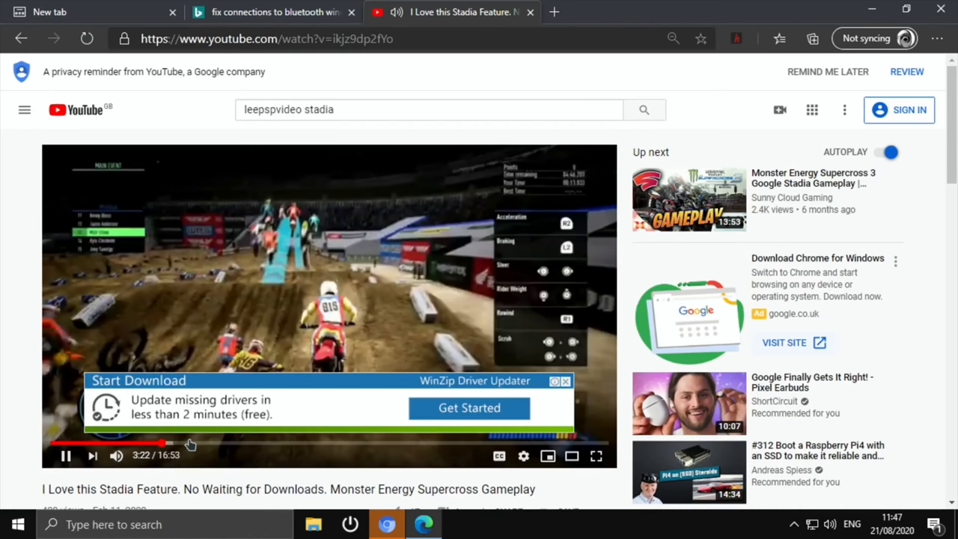
key(8)
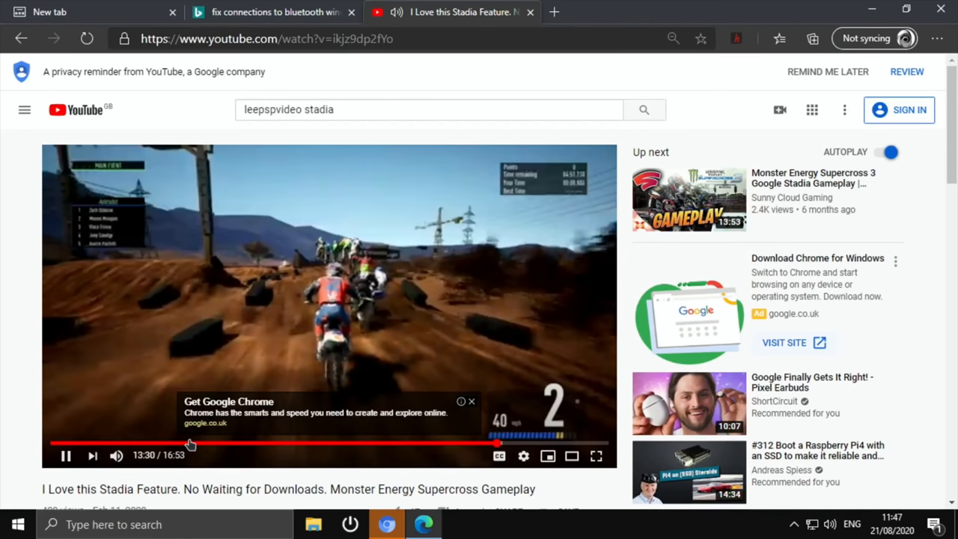
key(1)
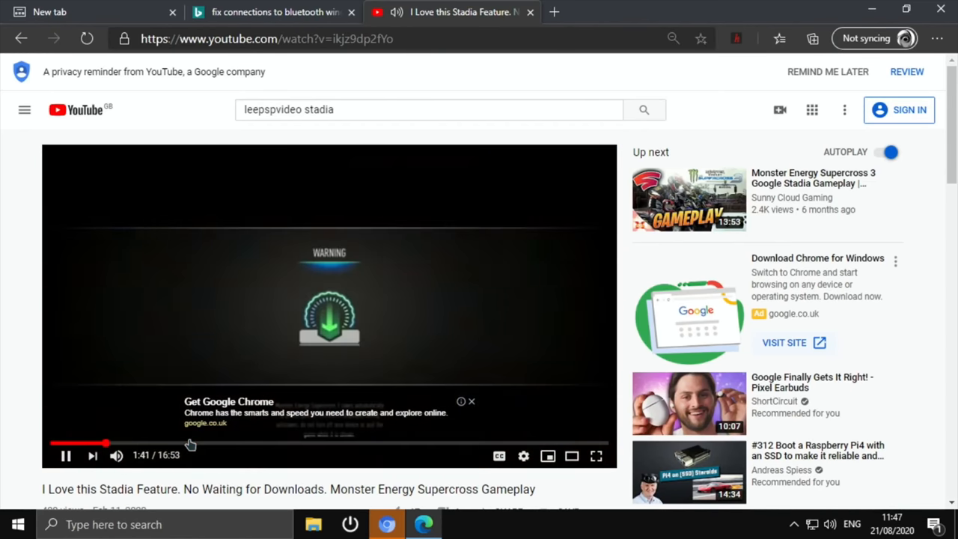
key(2)
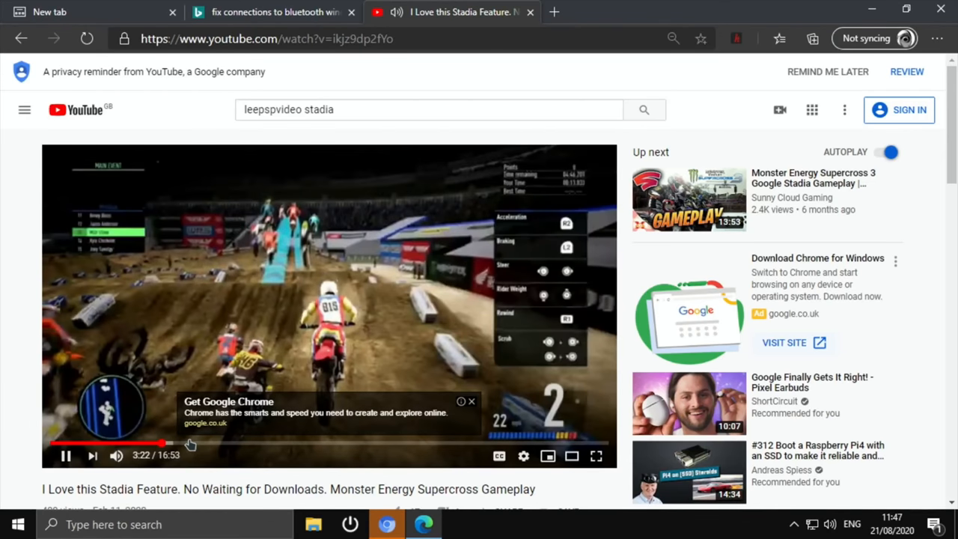
key(4)
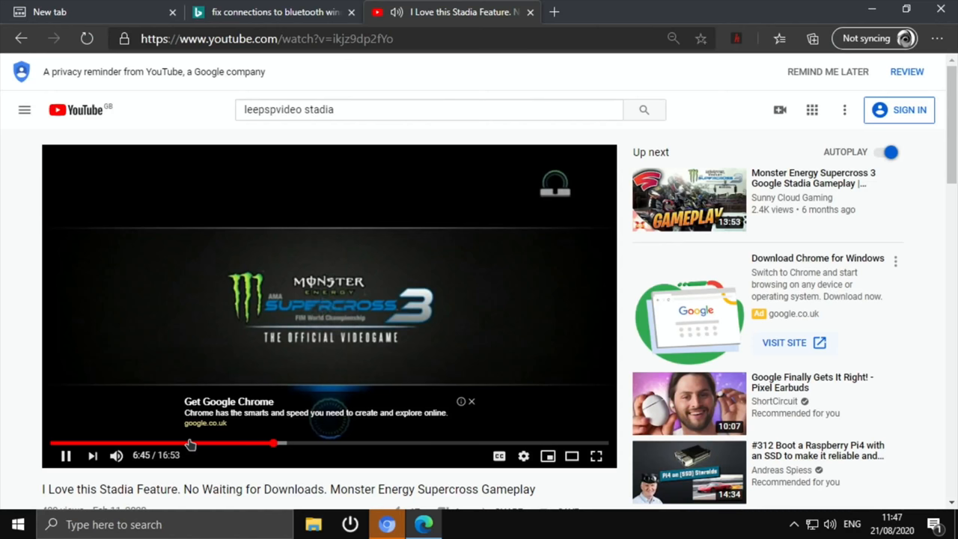
key(space)
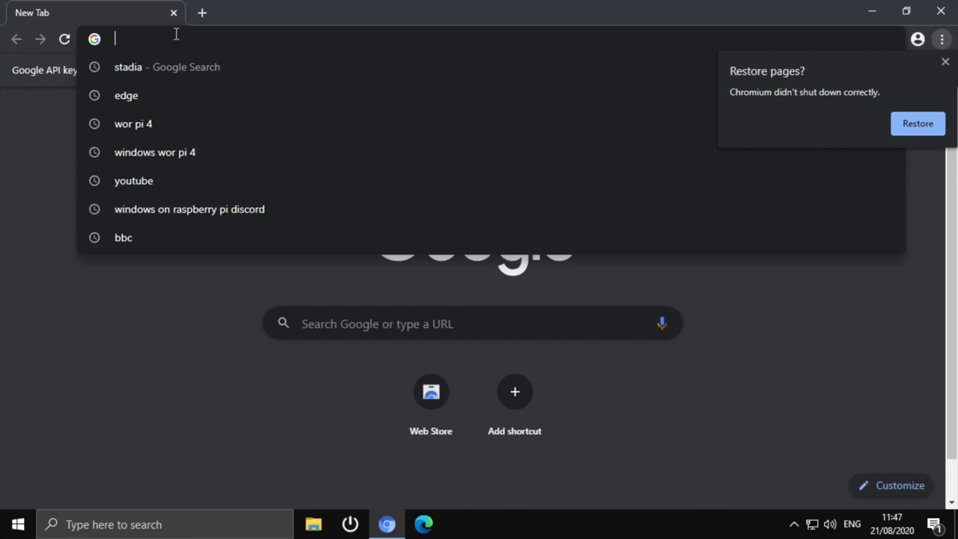
text(you)
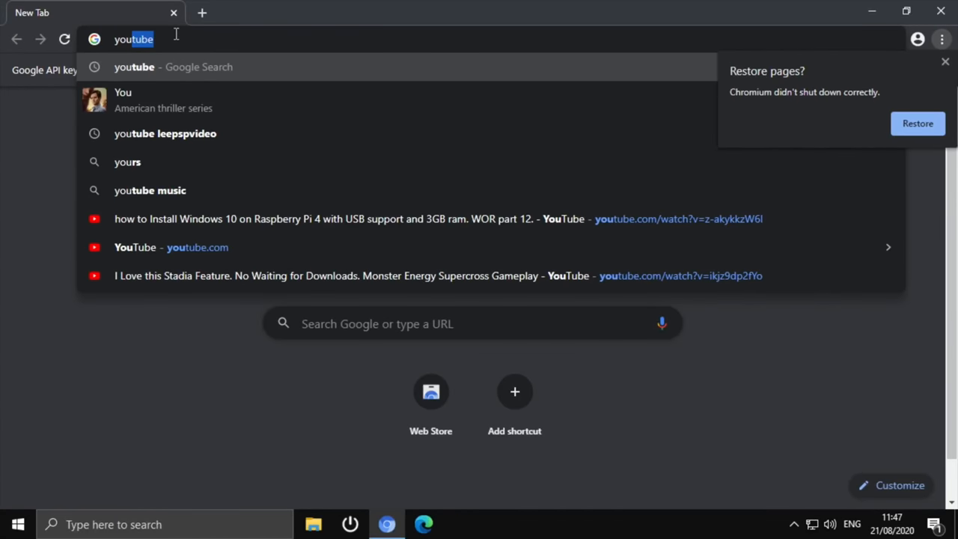
text(tube)
- Open YouTube from a Google search in Chromium and skip the Lorde Green Light video to 0:18, 50% and 30%
key(Return)
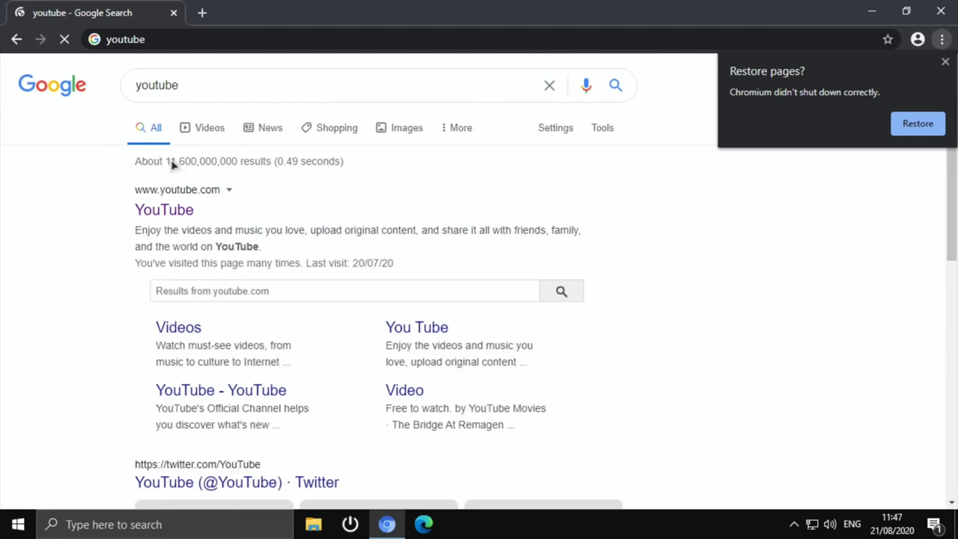
click(175, 223)
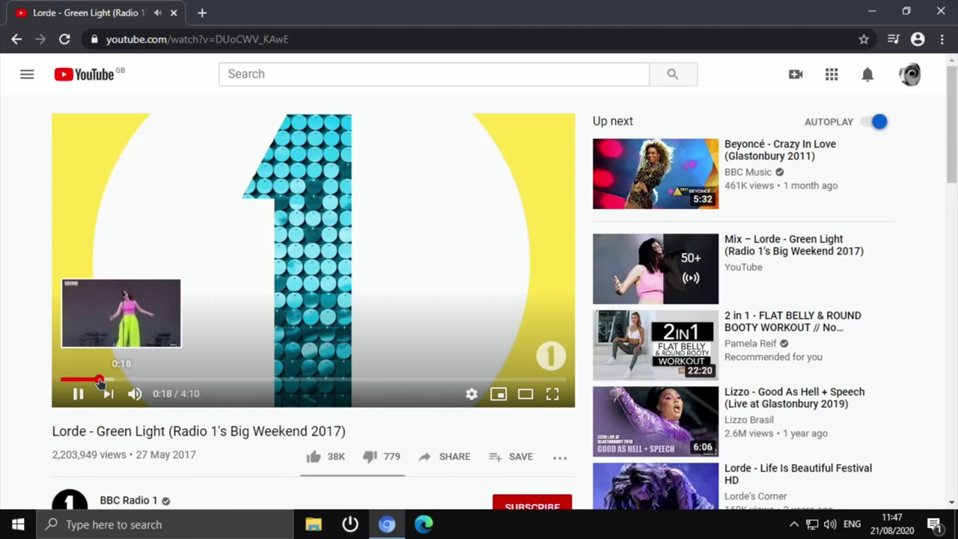
click(100, 382)
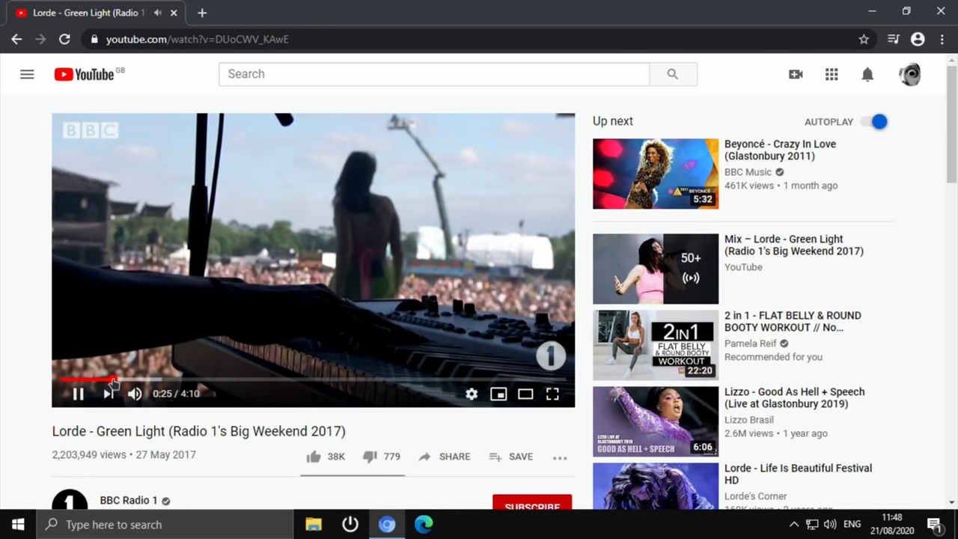
key(space)
key(space)
key(space)
key(5)
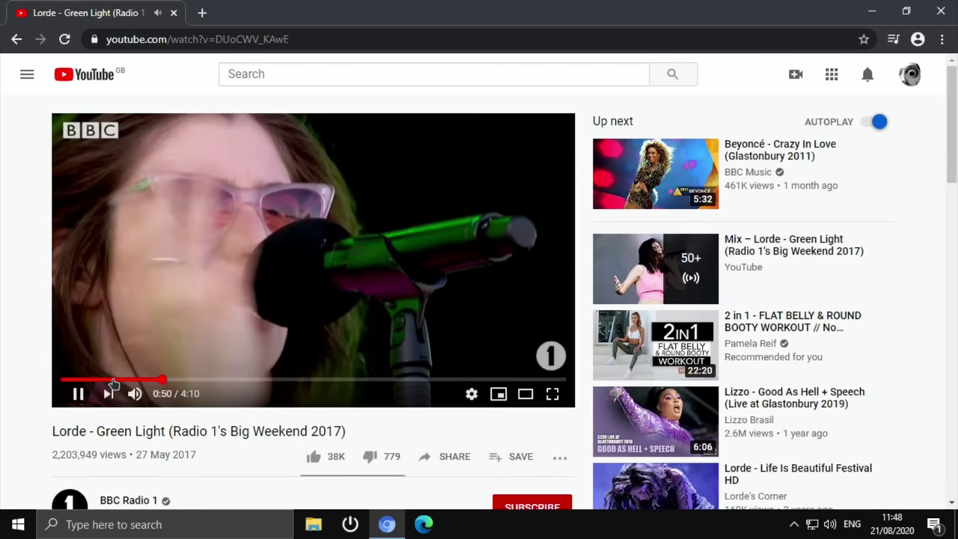
key(3)
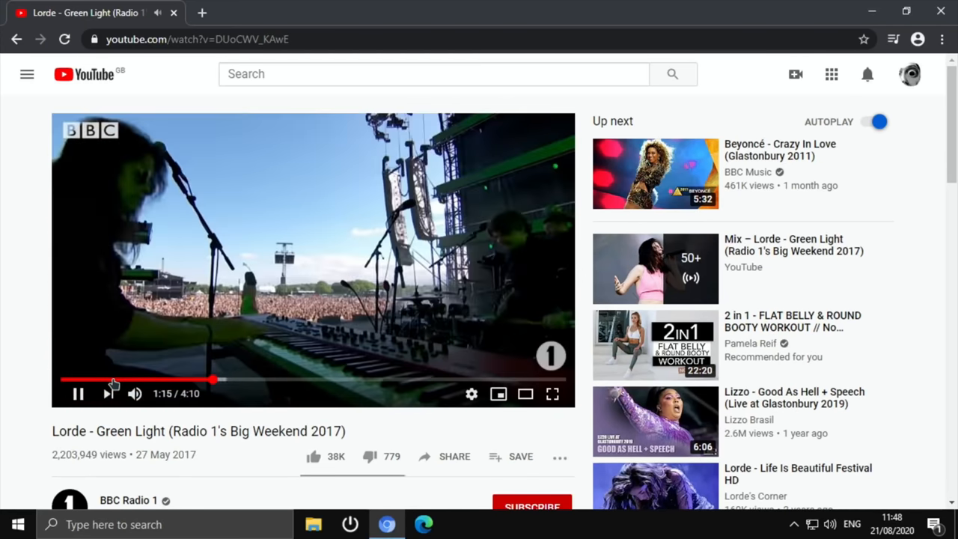
scroll(649, 262, down, 8)
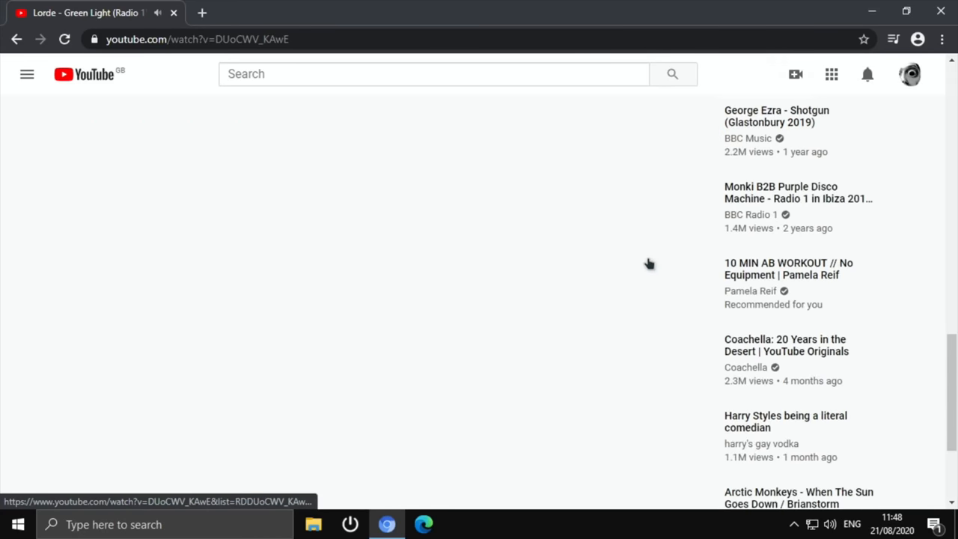
scroll(649, 262, up, 8)
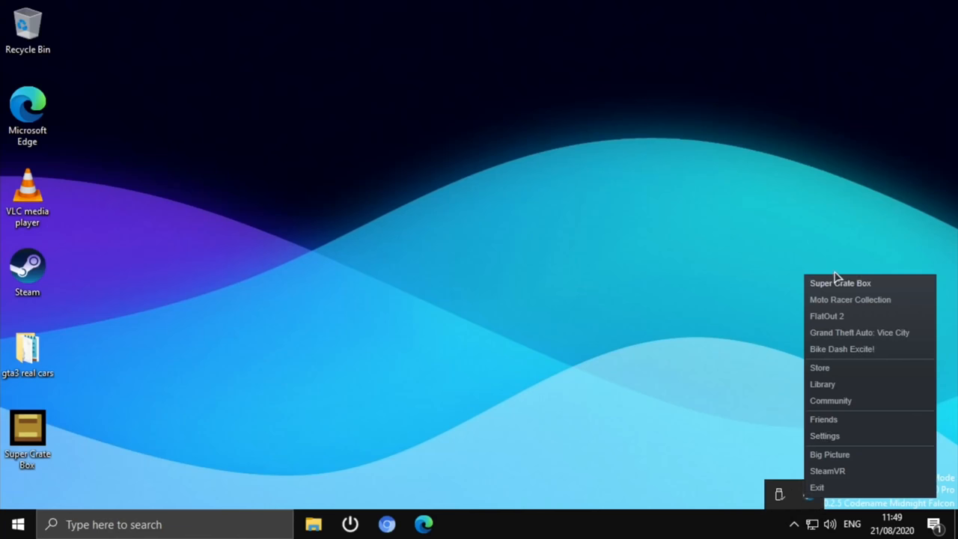
- Reach the Microsoft Store Home page and bring up the Disney Getaway Blast product page
click(832, 283)
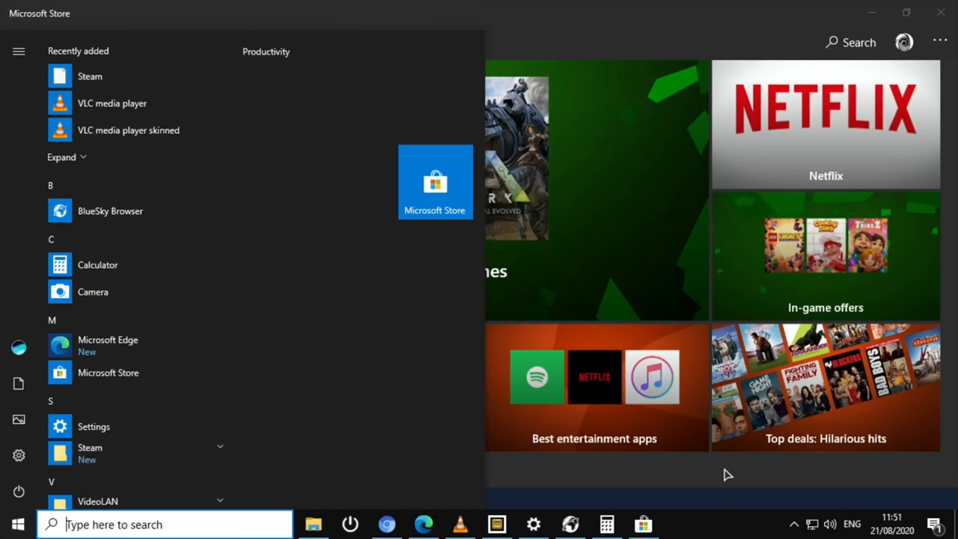
click(567, 43)
scroll(520, 216, down, 10)
scroll(519, 216, up, 10)
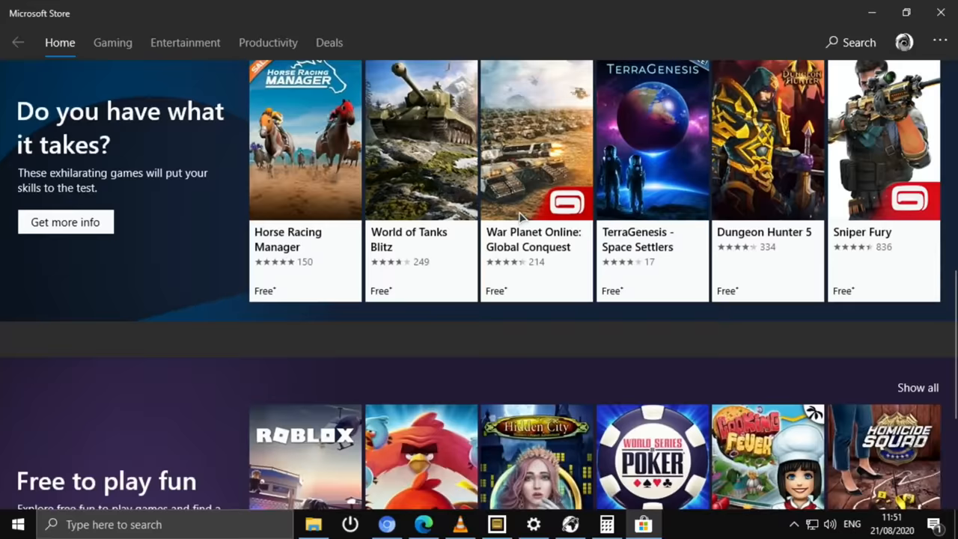
scroll(519, 216, up, 10)
scroll(520, 217, down, 10)
scroll(520, 216, up, 10)
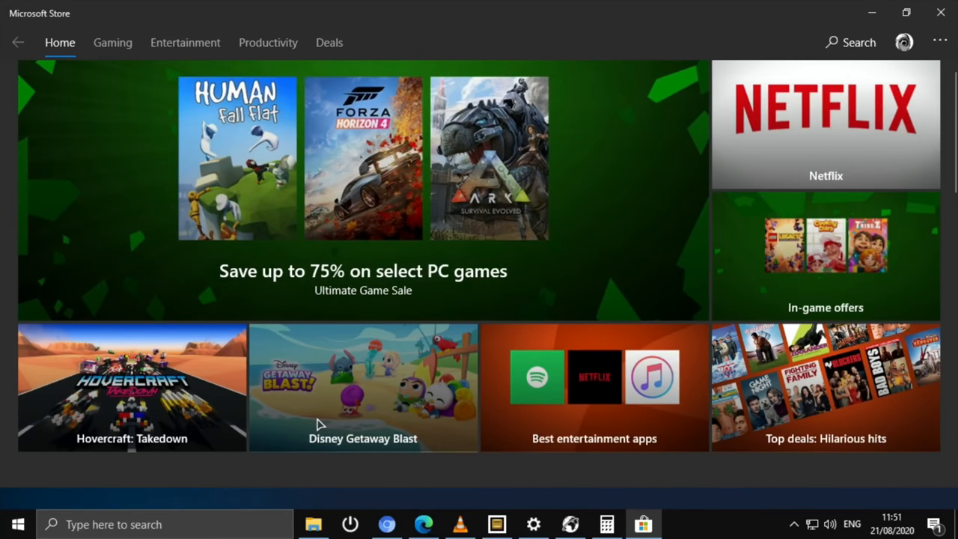
click(320, 425)
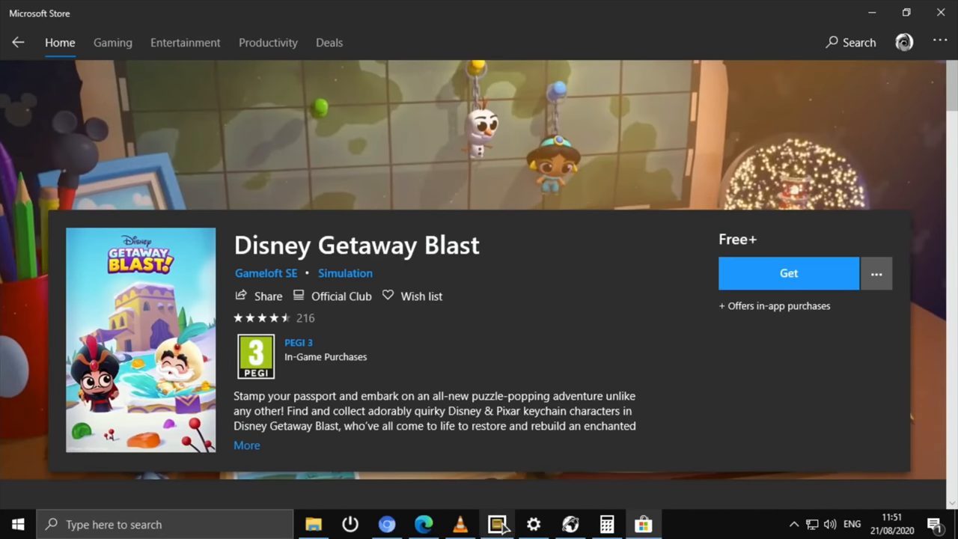
- Bring Super Crate Box forward and start its Tutorial level from the title menu
click(500, 524)
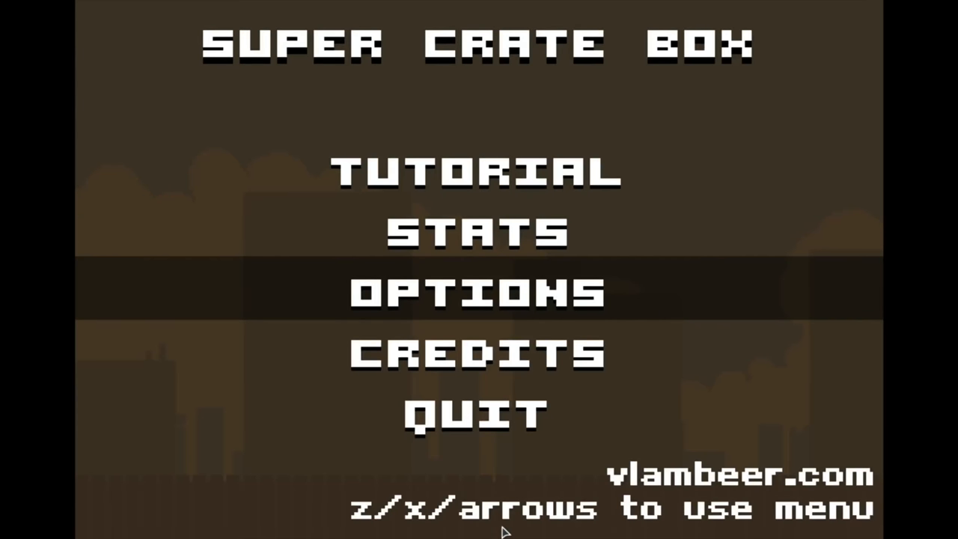
key(Up)
key(Up)
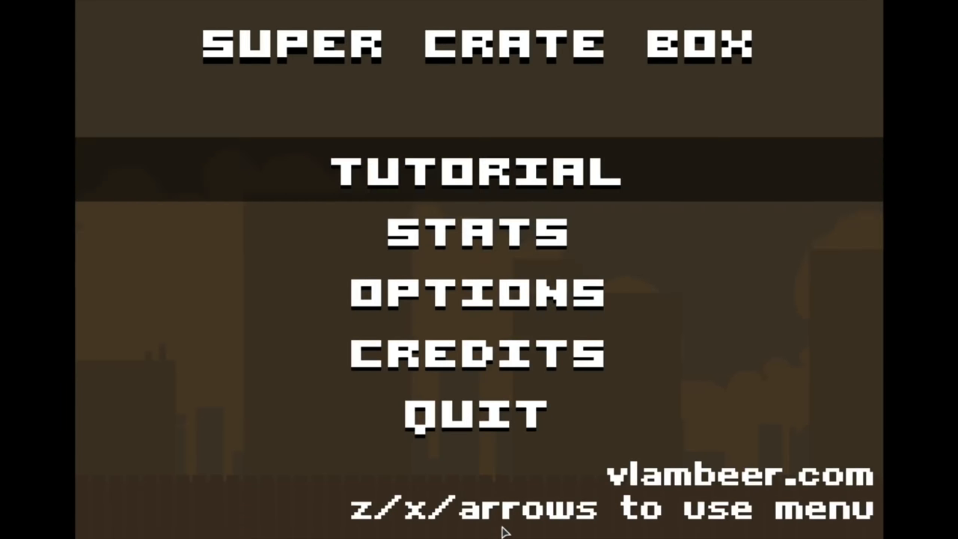
key(z)
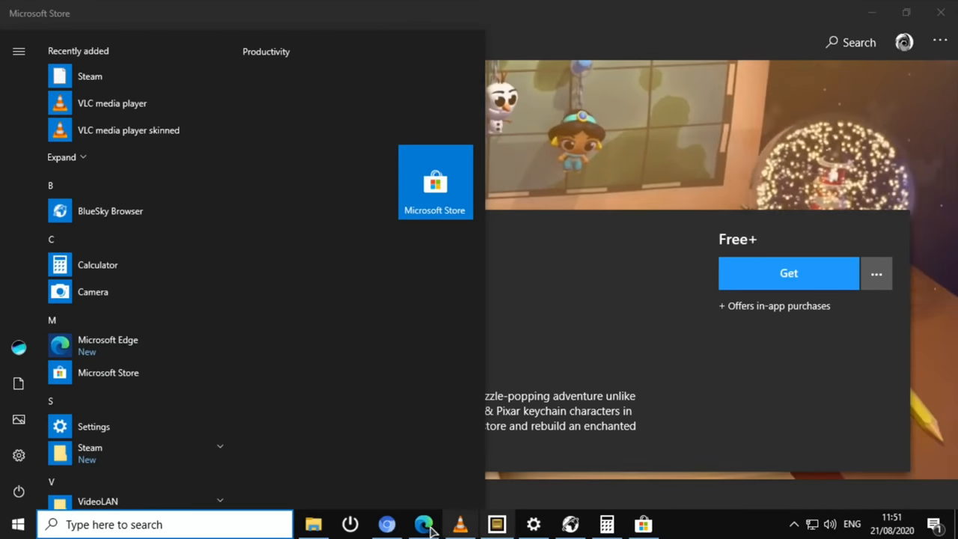
- In a new Edge tab, search Bing for youtube and go to the YouTube result
click(423, 523)
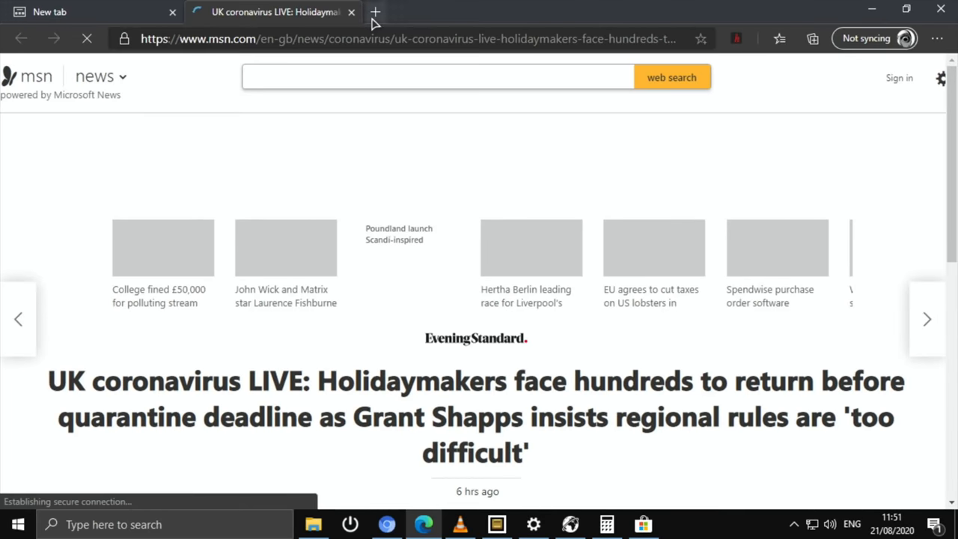
click(375, 12)
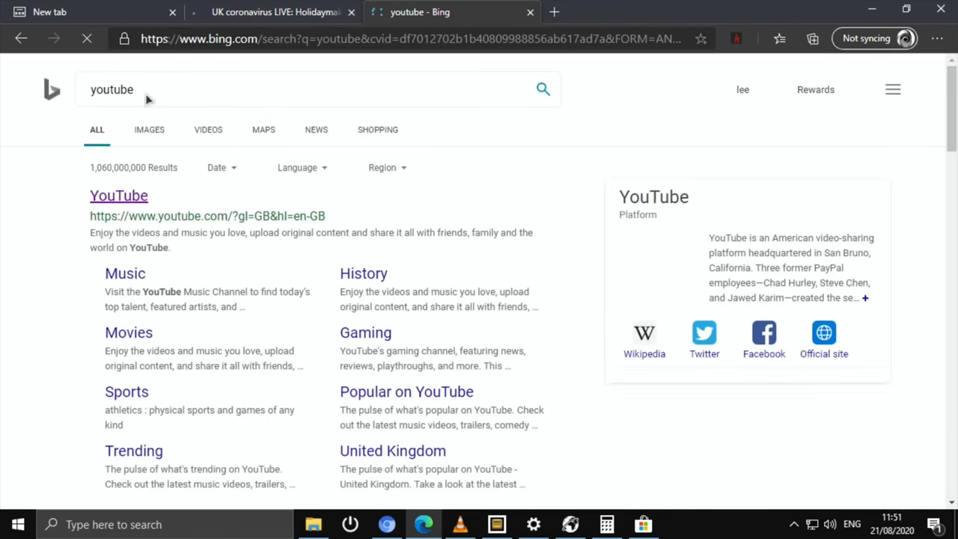
click(118, 195)
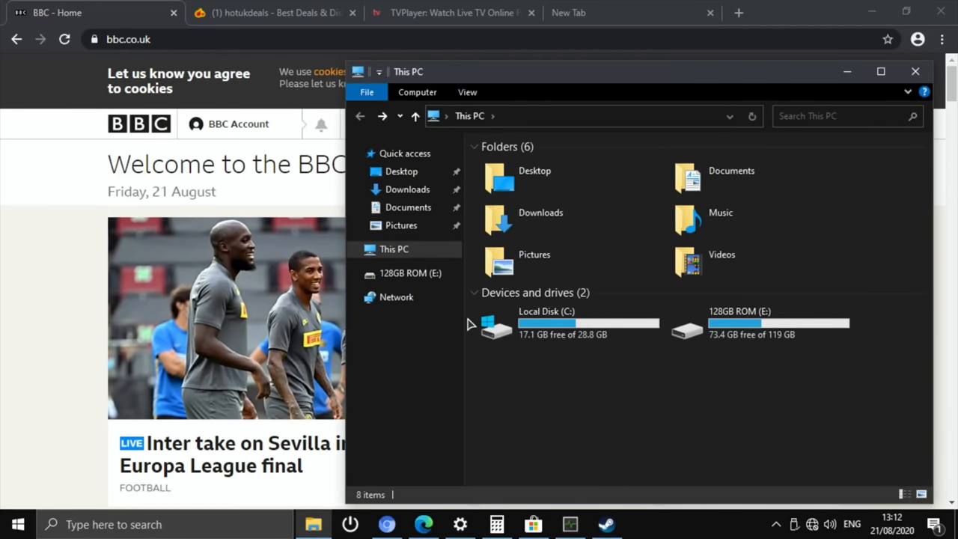
- Bring Chromium, Edge, Settings, Calculator, Store, Task Manager and Steam forward in turn
click(389, 525)
click(423, 523)
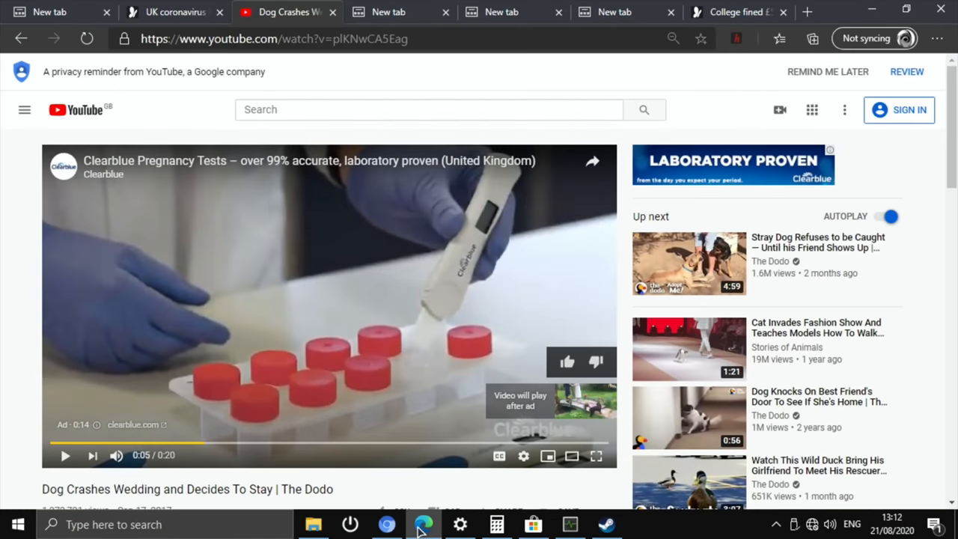
click(459, 524)
click(496, 524)
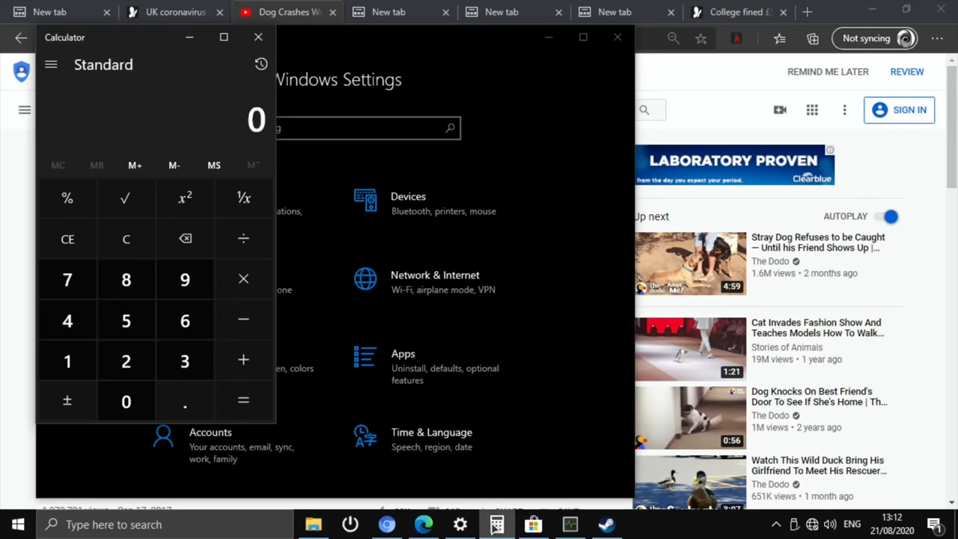
click(533, 523)
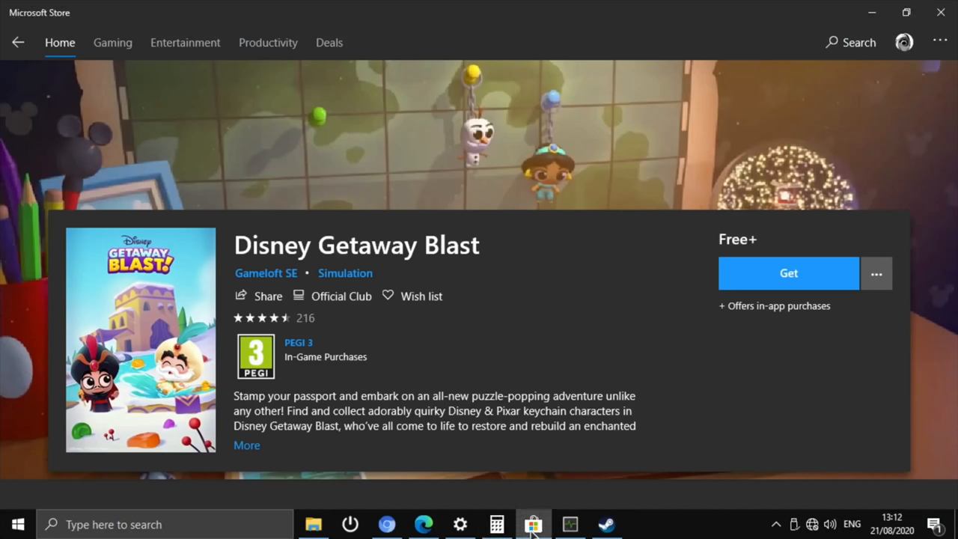
click(569, 523)
click(610, 524)
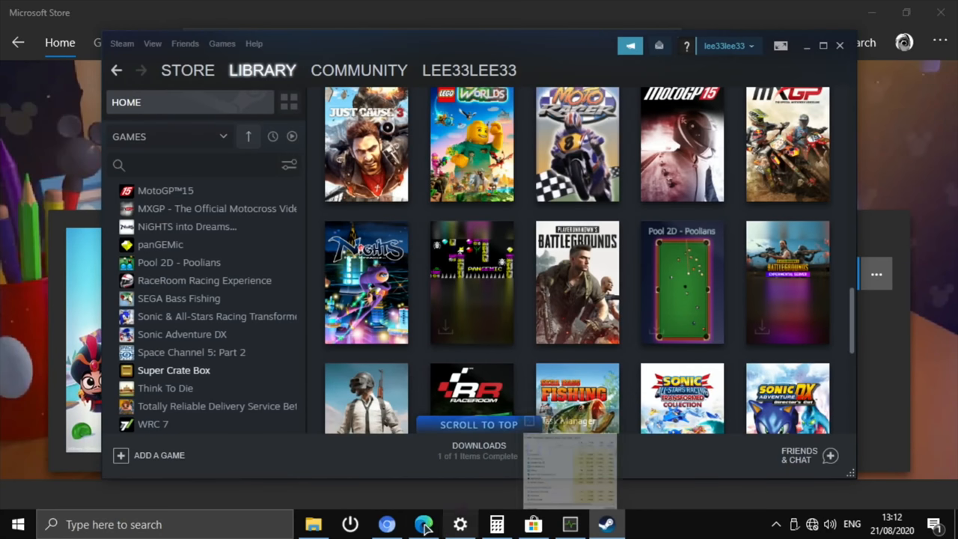
- Show File Explorer on This PC, close it, and bring Task Manager up over Steam
click(312, 524)
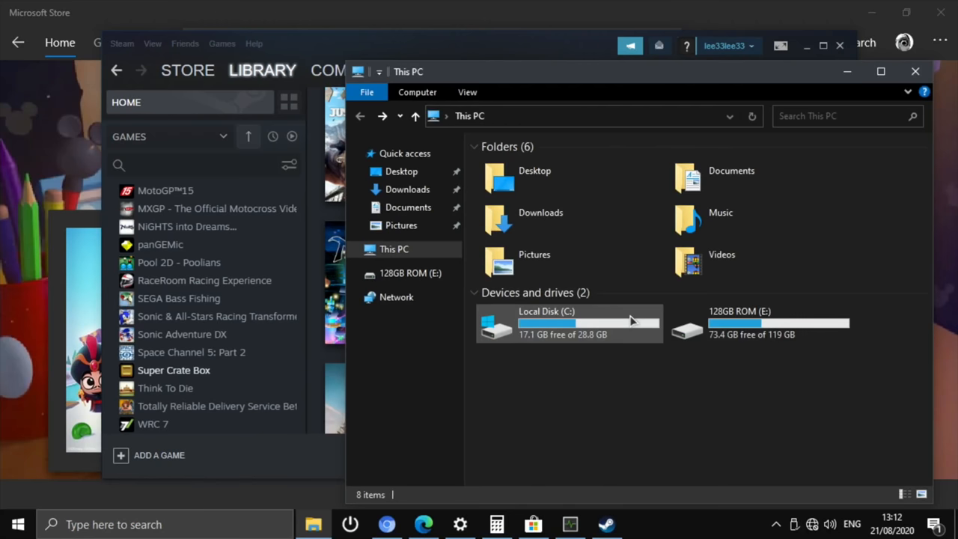
click(915, 71)
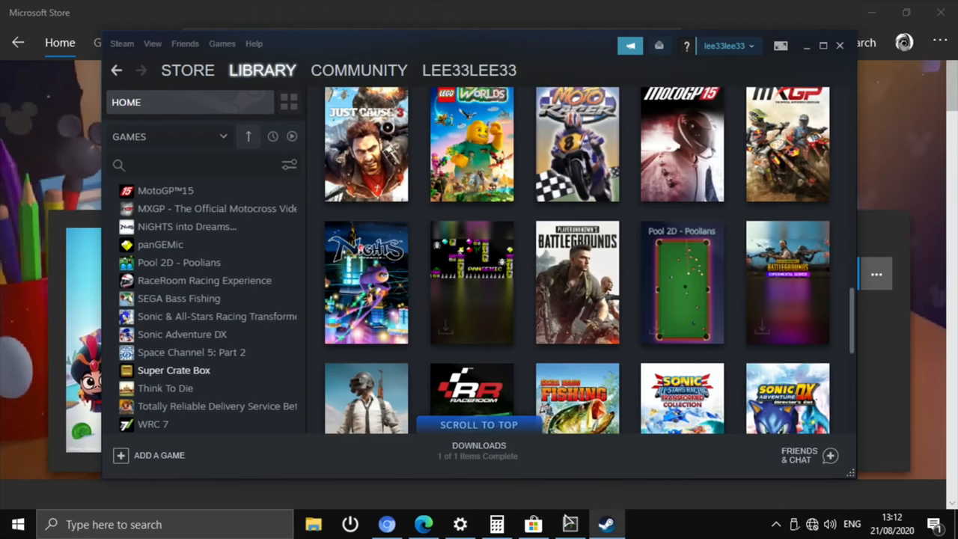
click(569, 524)
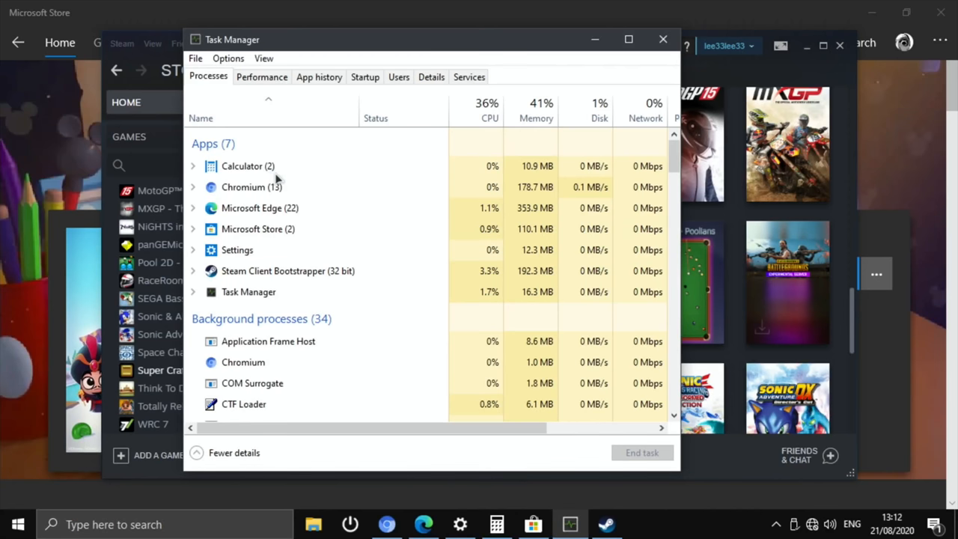
- Review Task Manager's CPU performance graph, close the Chromium BBC window, then close Task Manager
click(262, 77)
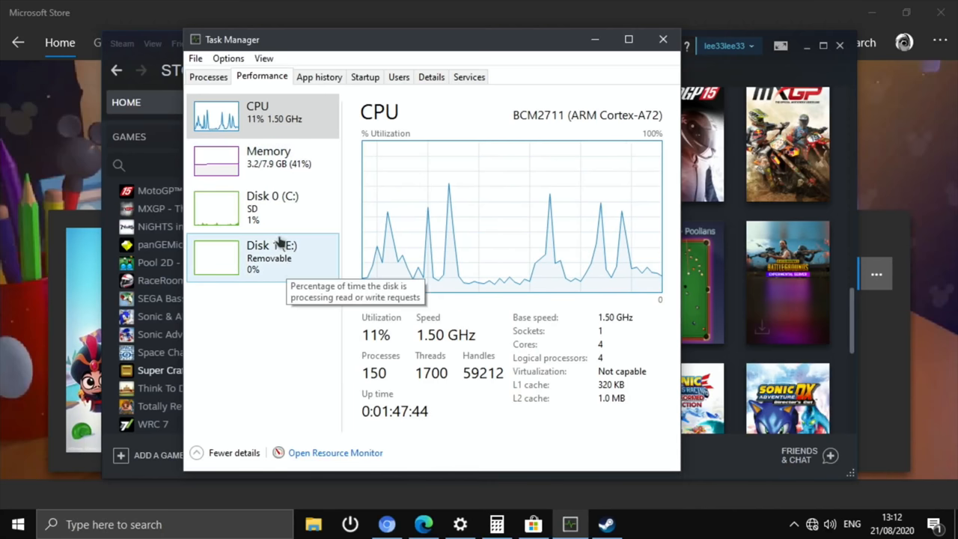
click(387, 523)
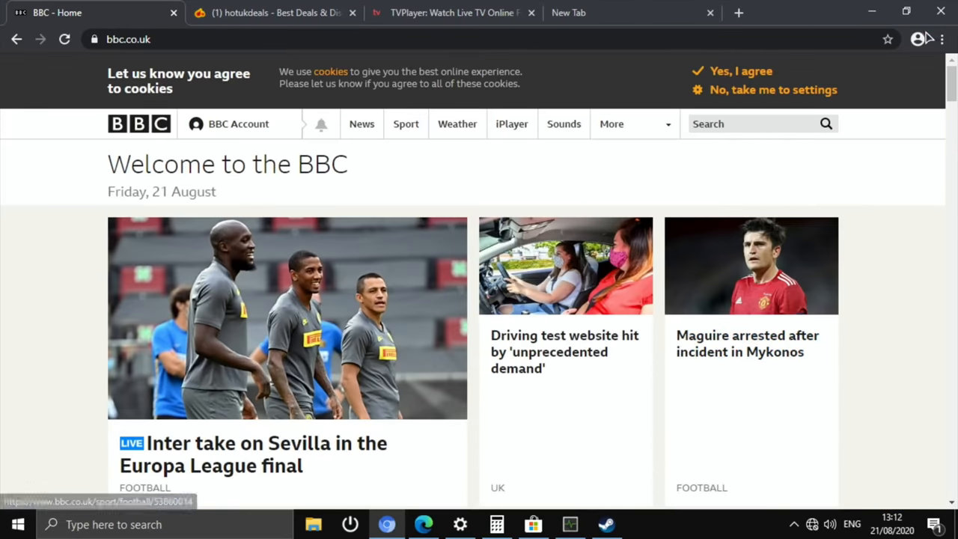
click(940, 12)
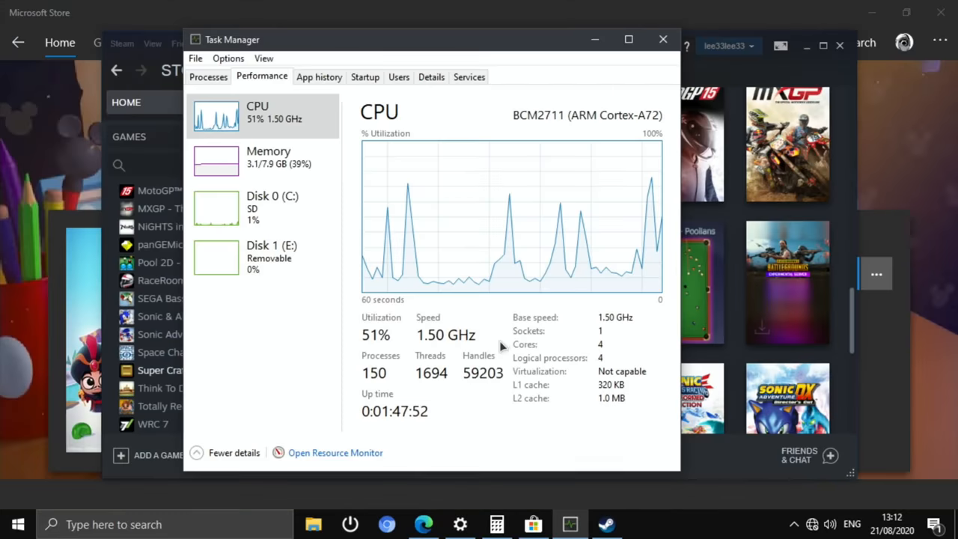
click(664, 40)
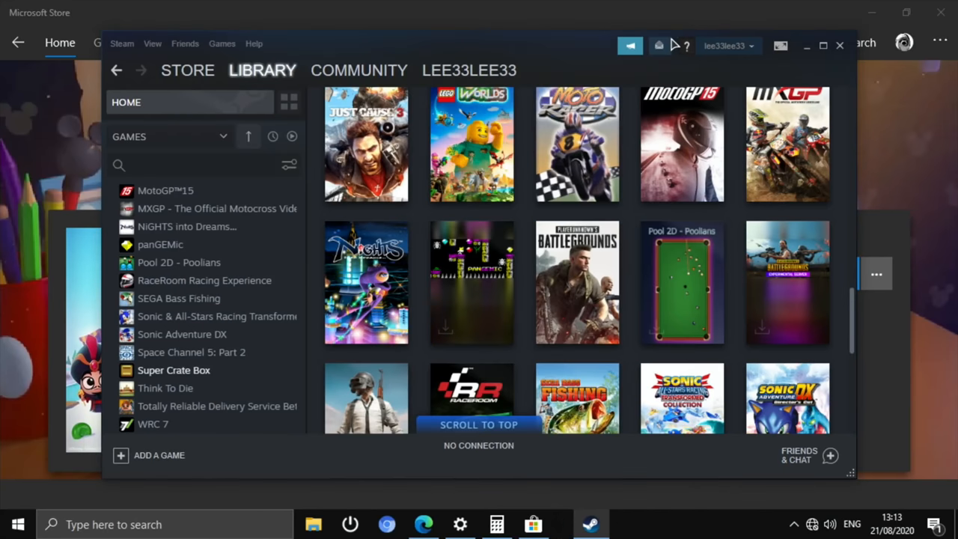
- Close Steam, the Store, Calculator and Settings, leaving the empty Windows 10 desktop
click(839, 46)
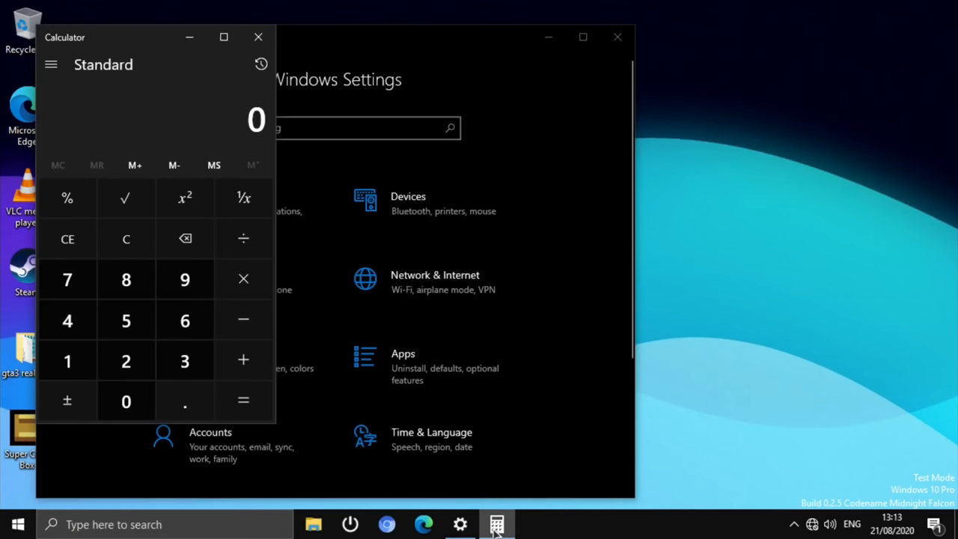
click(496, 523)
click(260, 39)
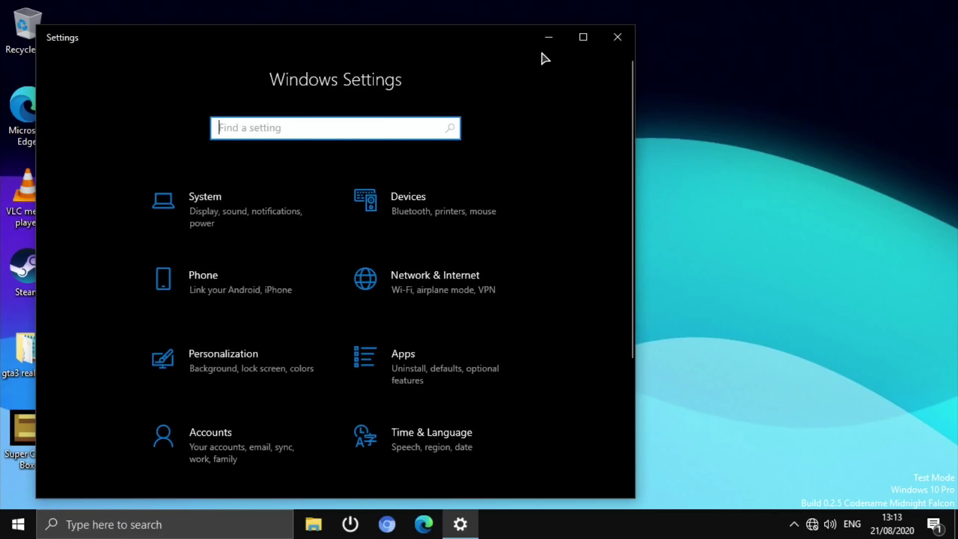
click(617, 37)
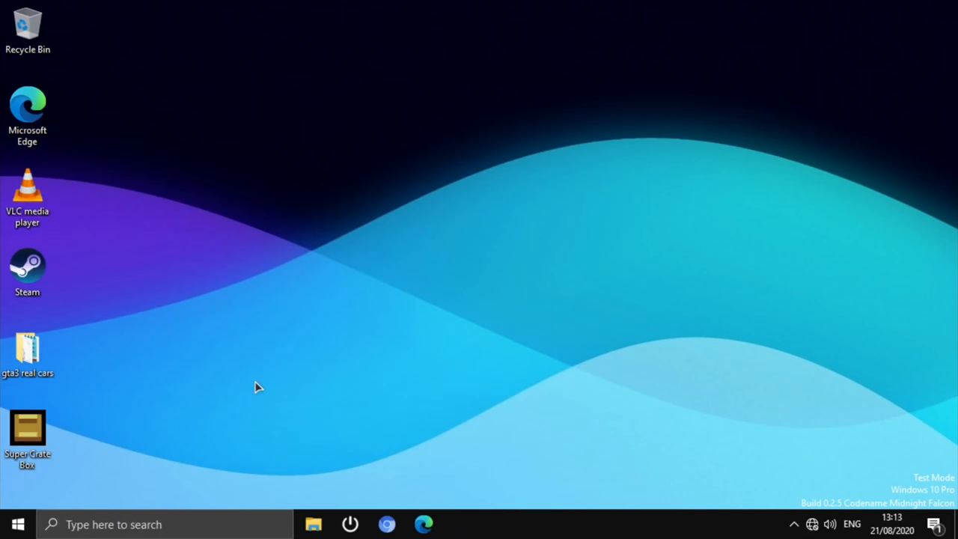